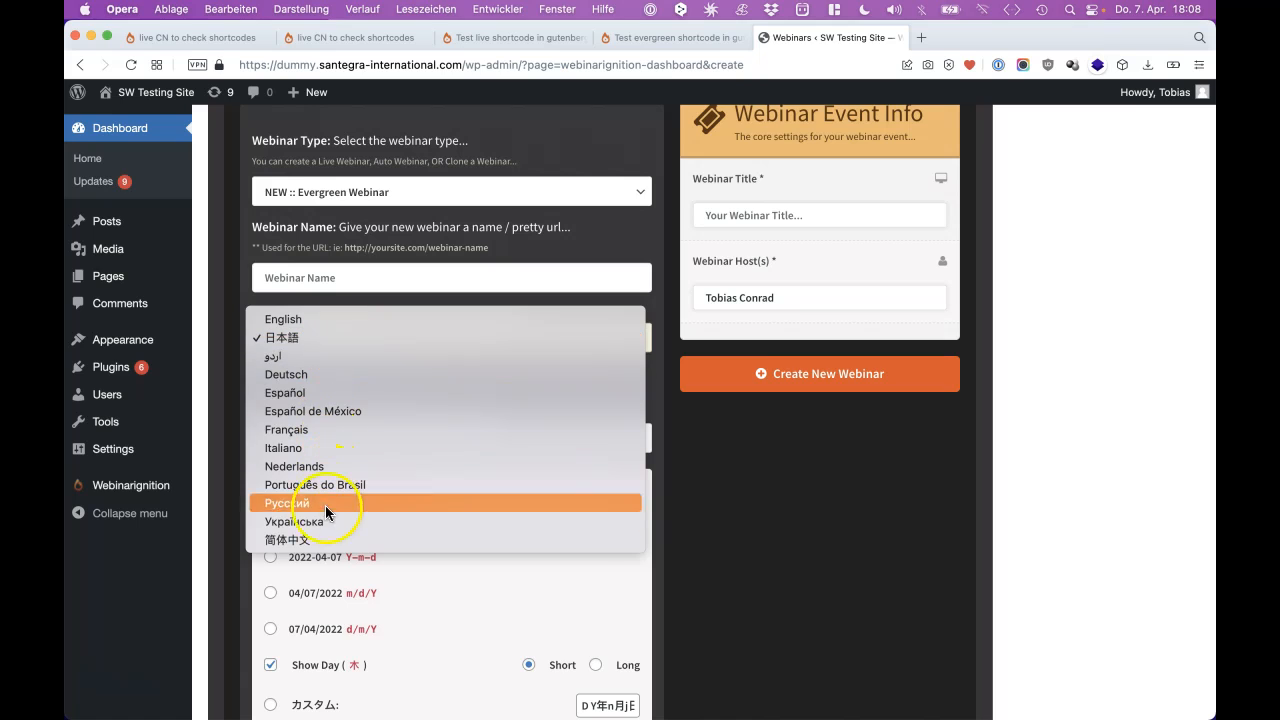
Examine the Chinese date, time and text on the registration page, the confirmation page and the live shortcode test page
left_click(250, 300)
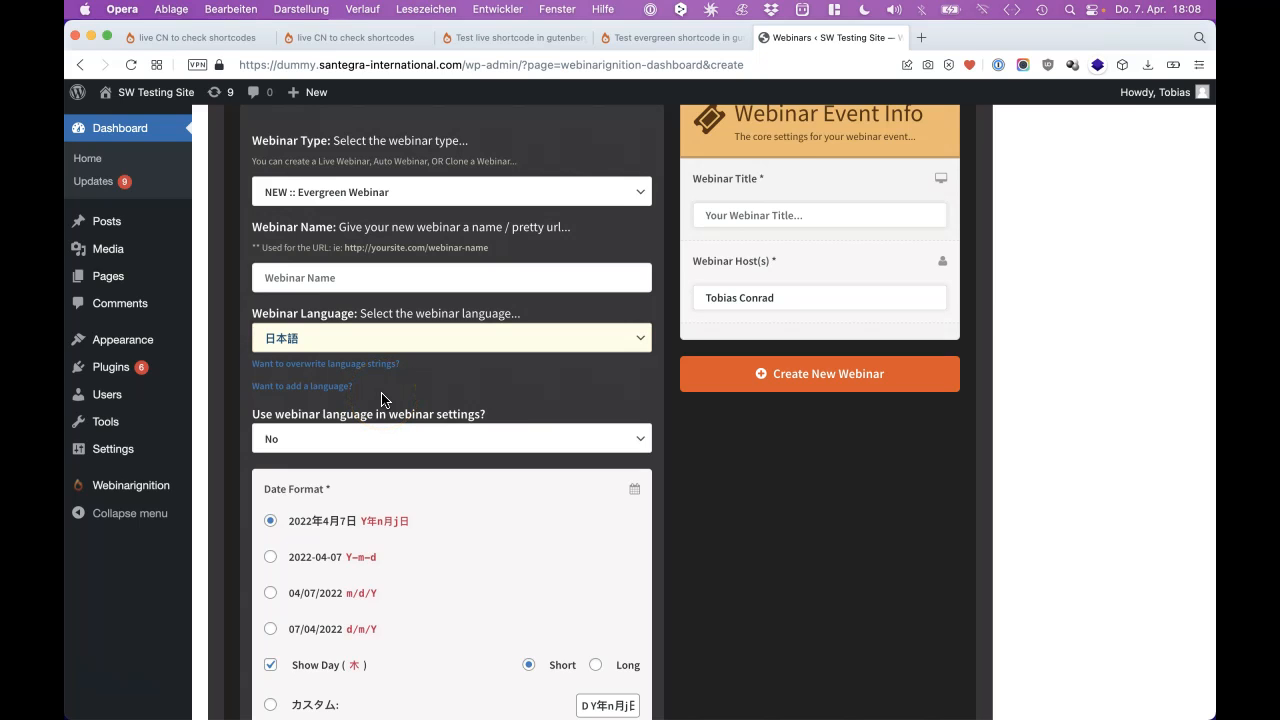
left_click(240, 40)
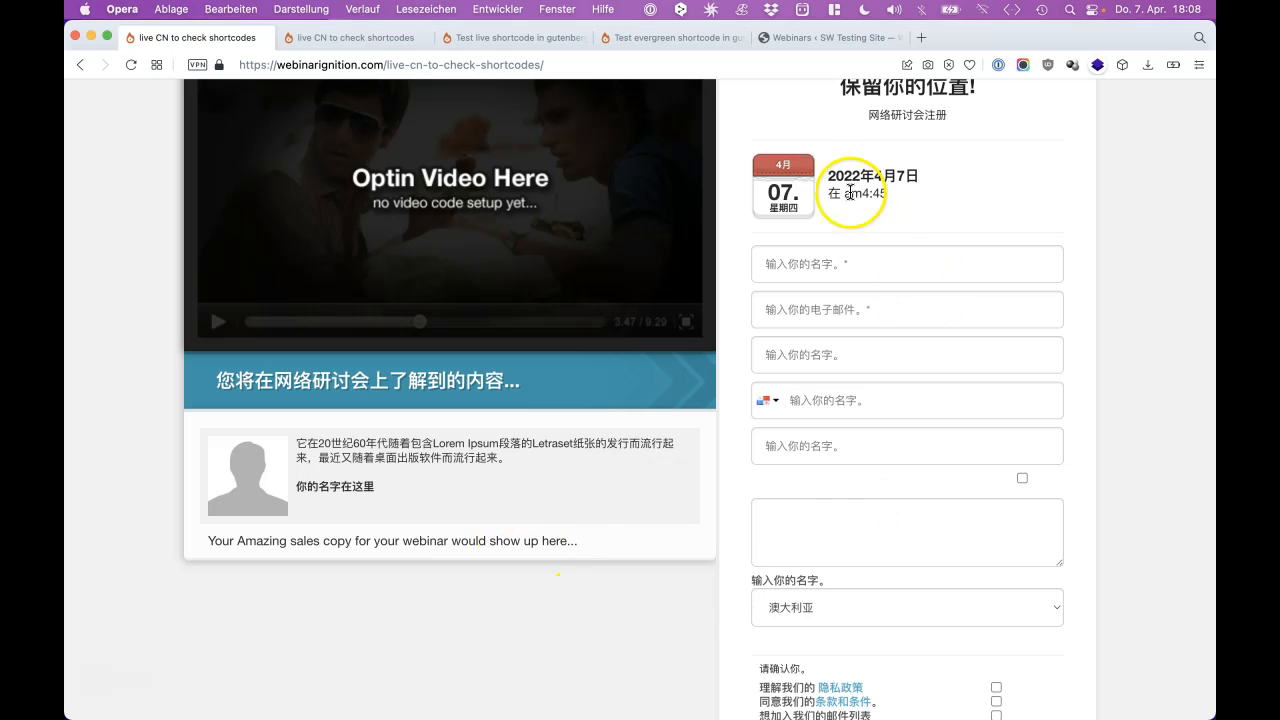
left_click(377, 40)
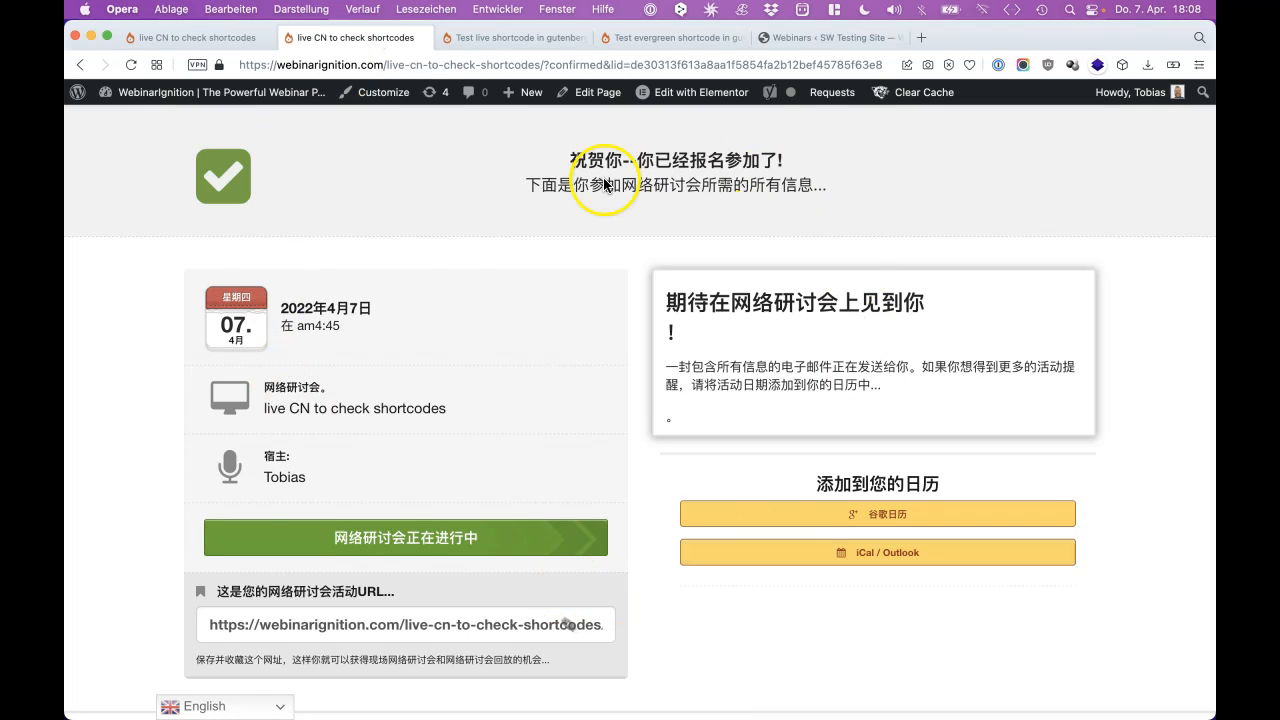
left_click(525, 40)
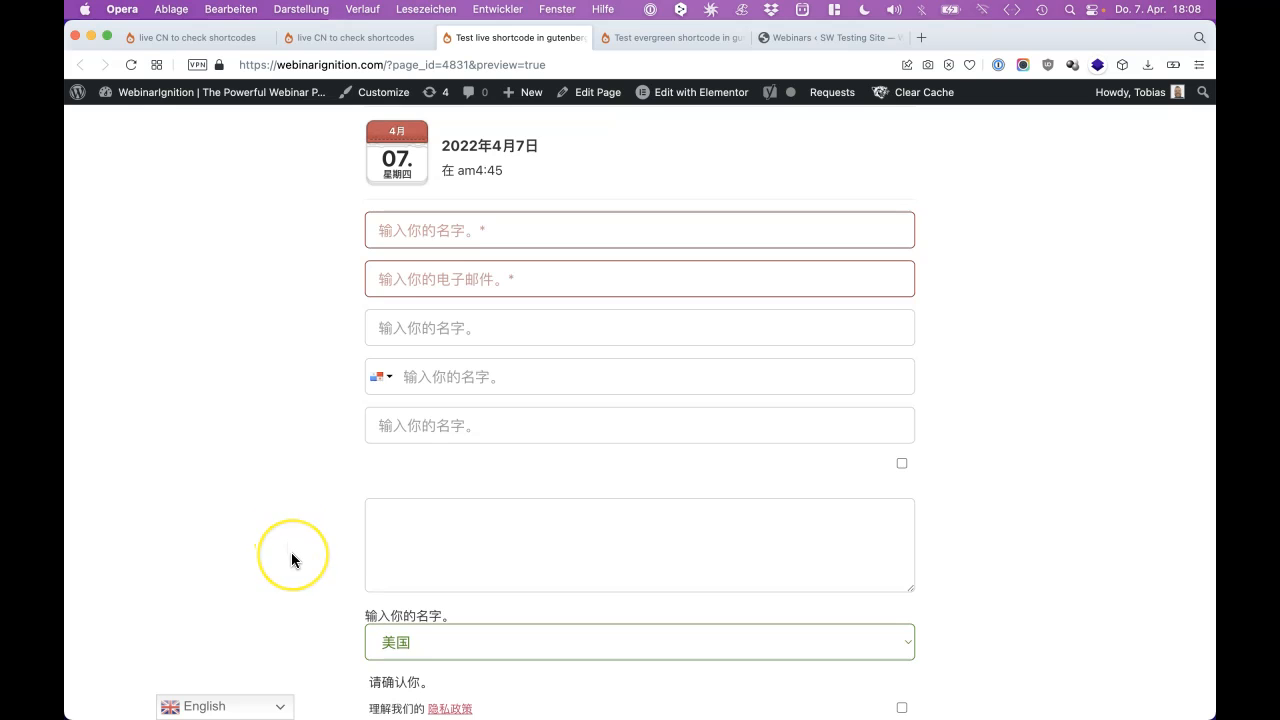
scroll(290, 550, "down", 5)
scroll(291, 560, "up", 5)
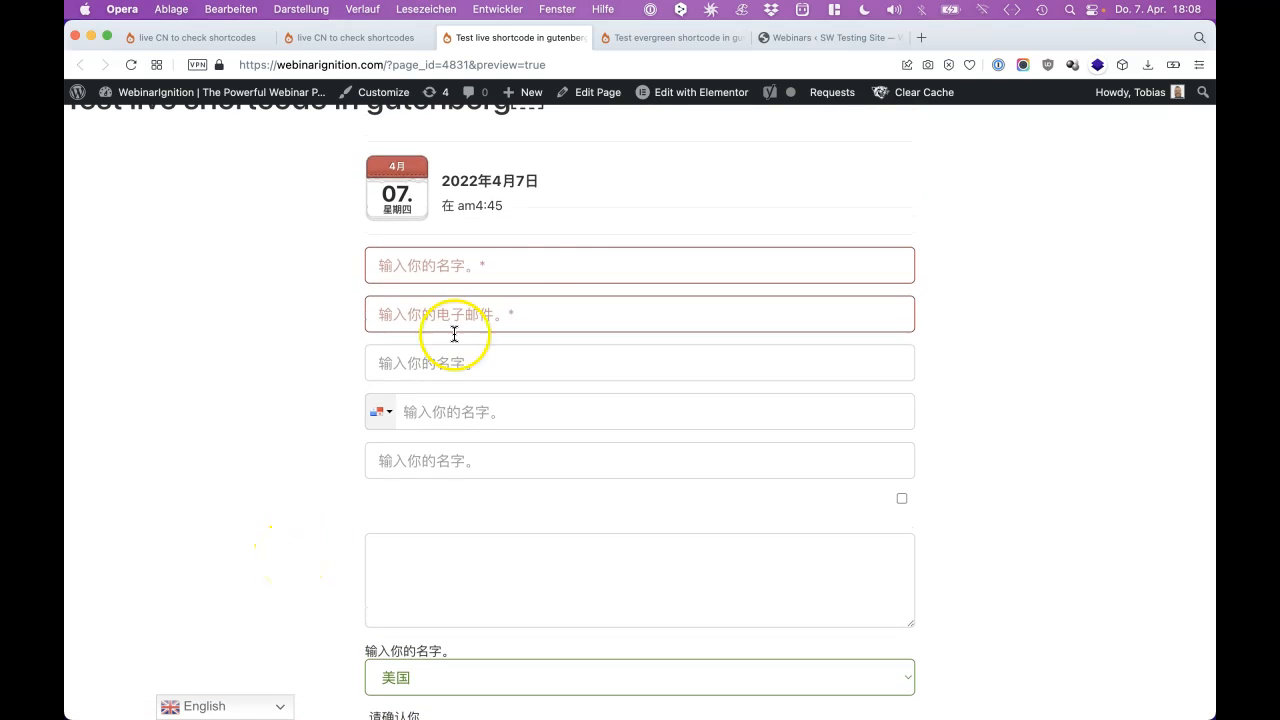
Choose 2022年4月9日 as the date on the evergreen shortcode test page and check the time choices
left_click(666, 40)
left_click(723, 240)
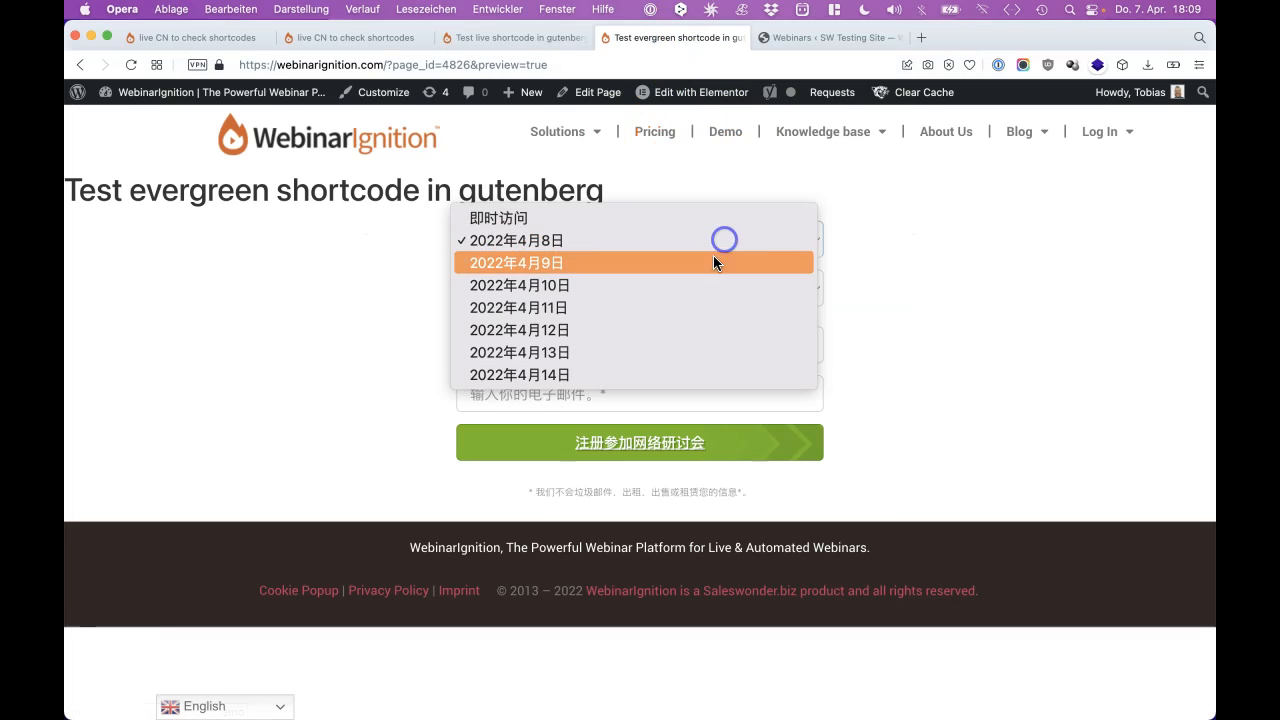
left_click(707, 266)
left_click(687, 288)
left_click(679, 305)
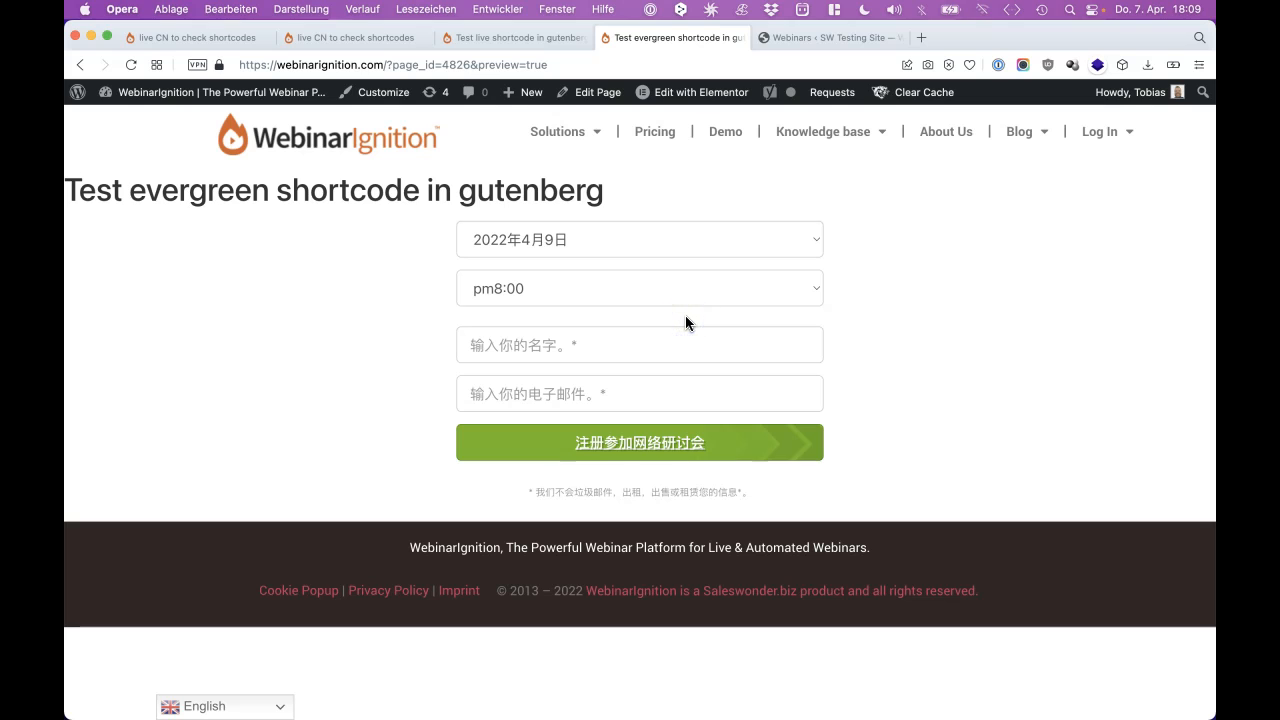
Return to the Create New Webinar form and try the Long day name in the date format before restoring Short
left_click(793, 38)
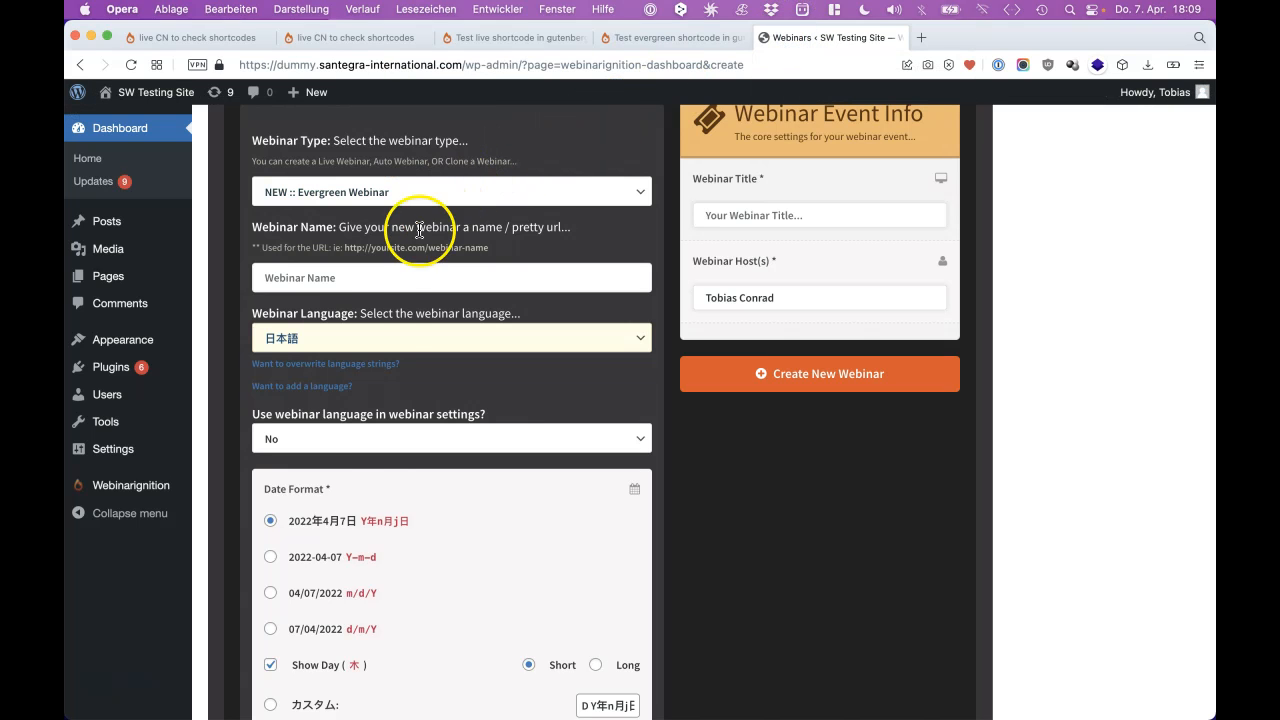
scroll(492, 629, "down", 3)
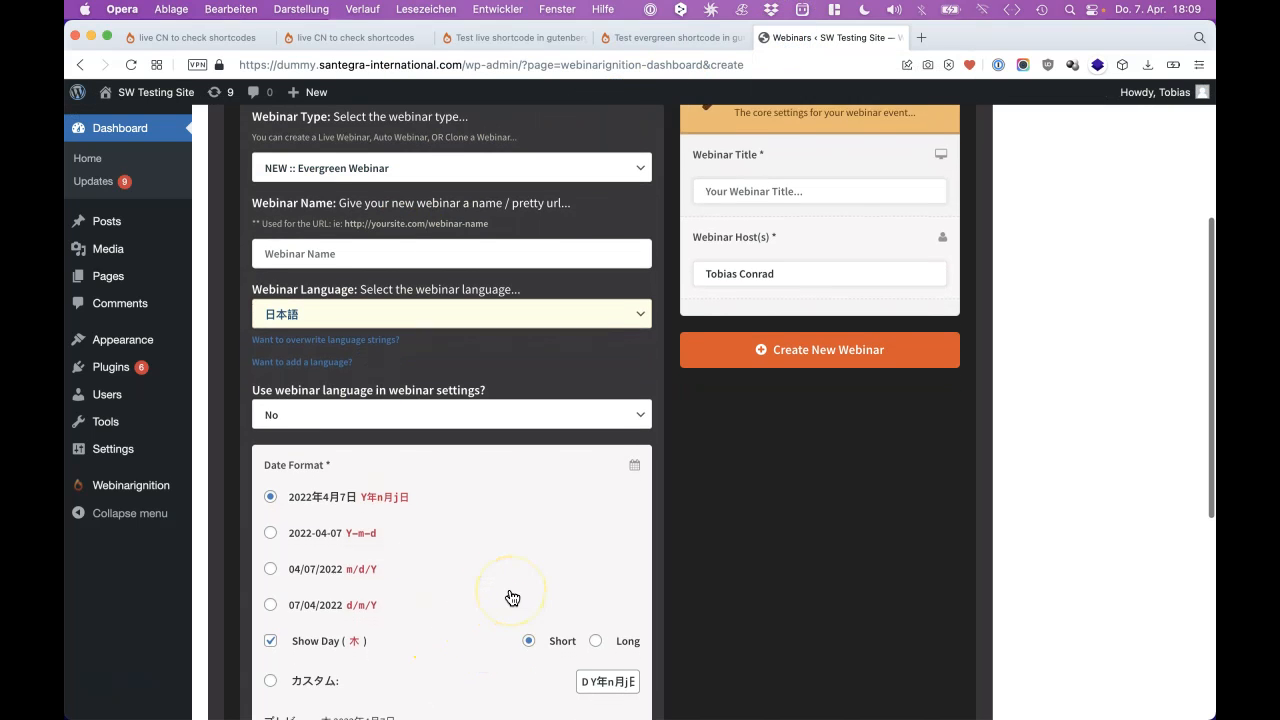
scroll(512, 598, "down", 2)
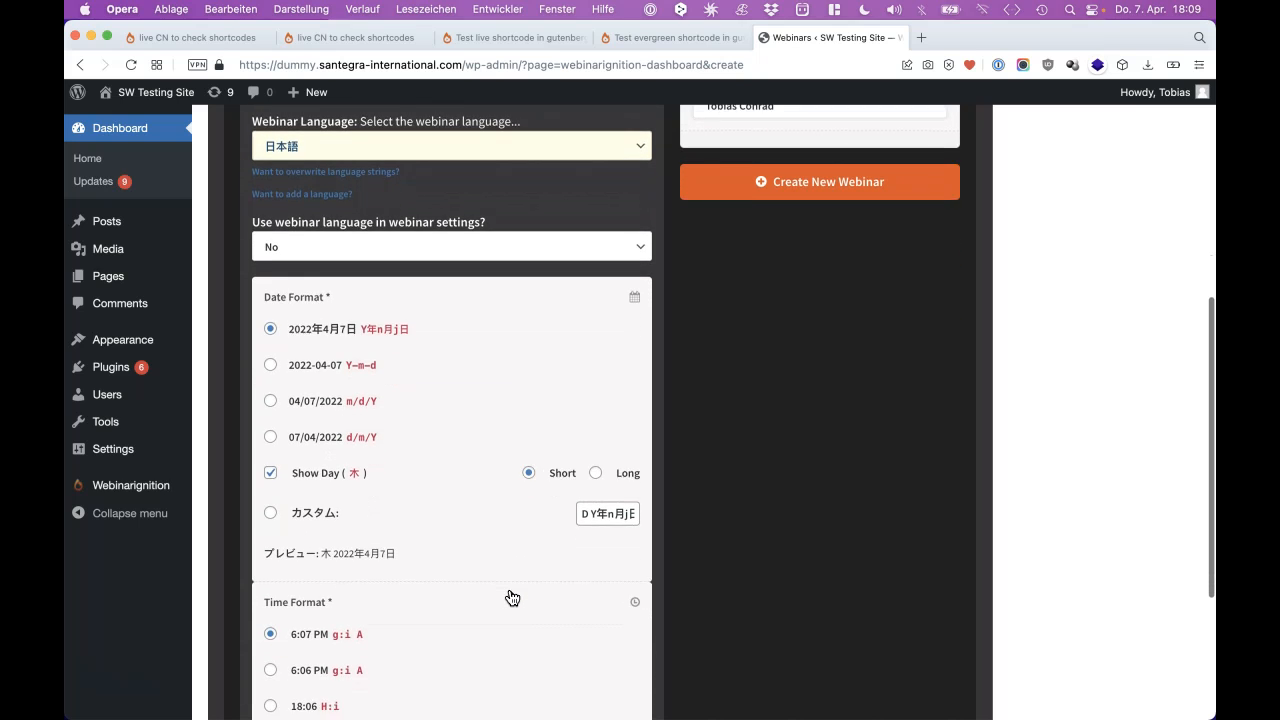
scroll(512, 598, "down", 1)
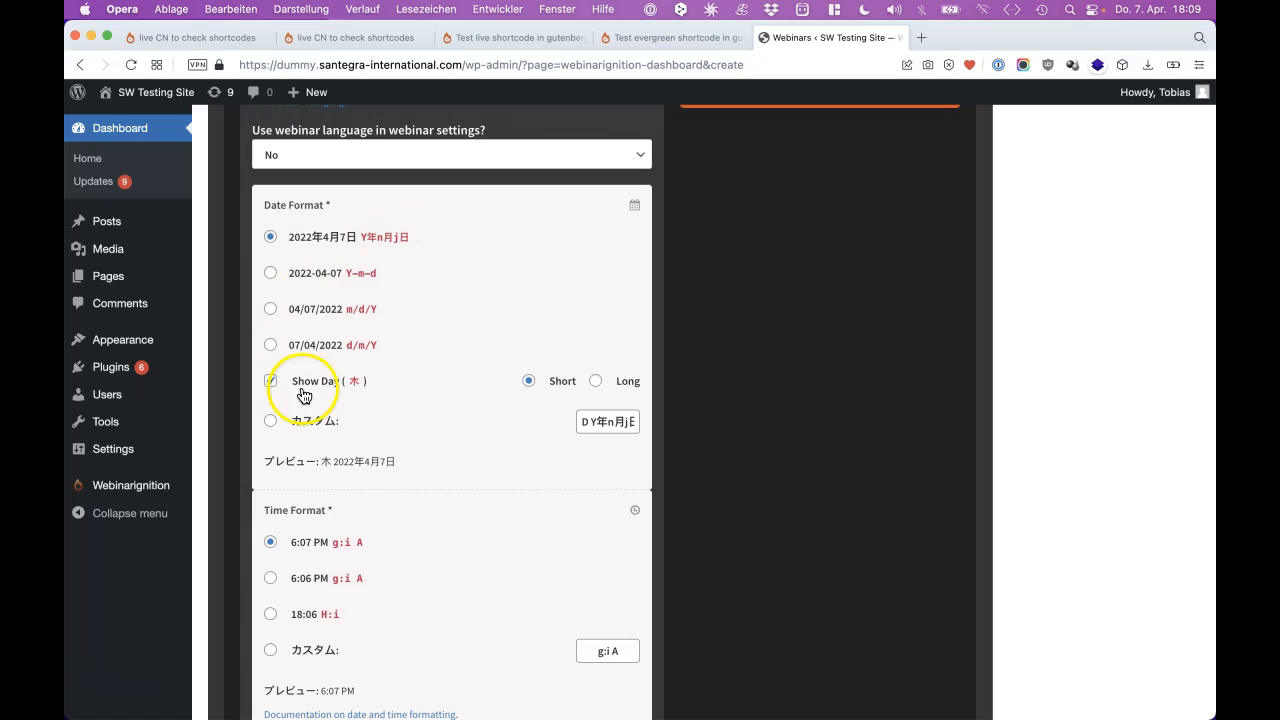
left_click(597, 383)
left_click(529, 381)
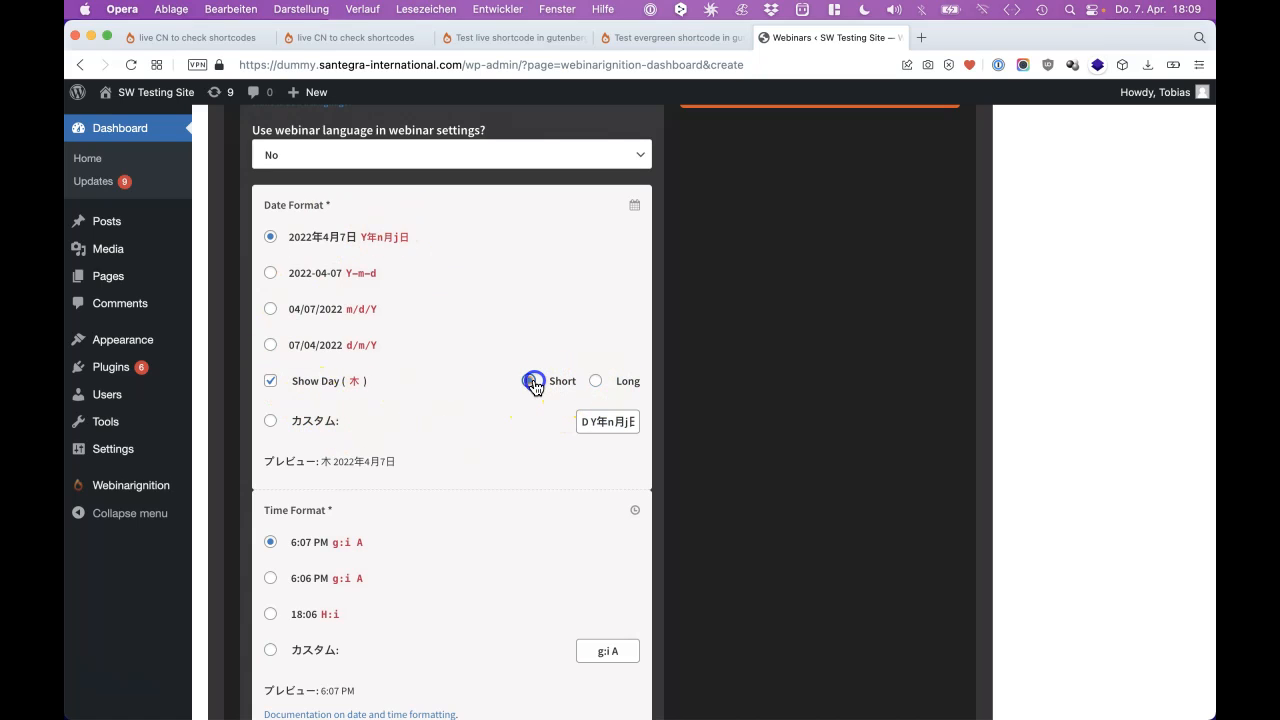
Try the H:i and g:i A time formats, and select the custom time format with g:i A
scroll(303, 466, "down", 3)
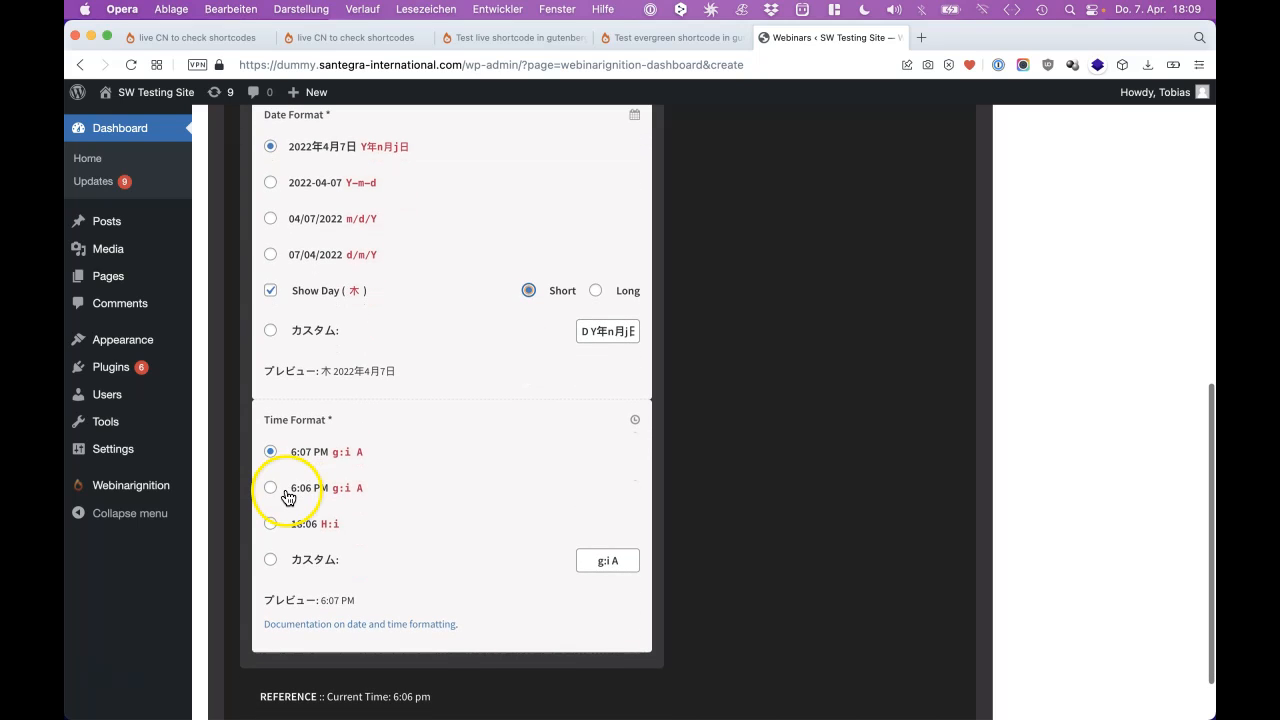
left_click(272, 524)
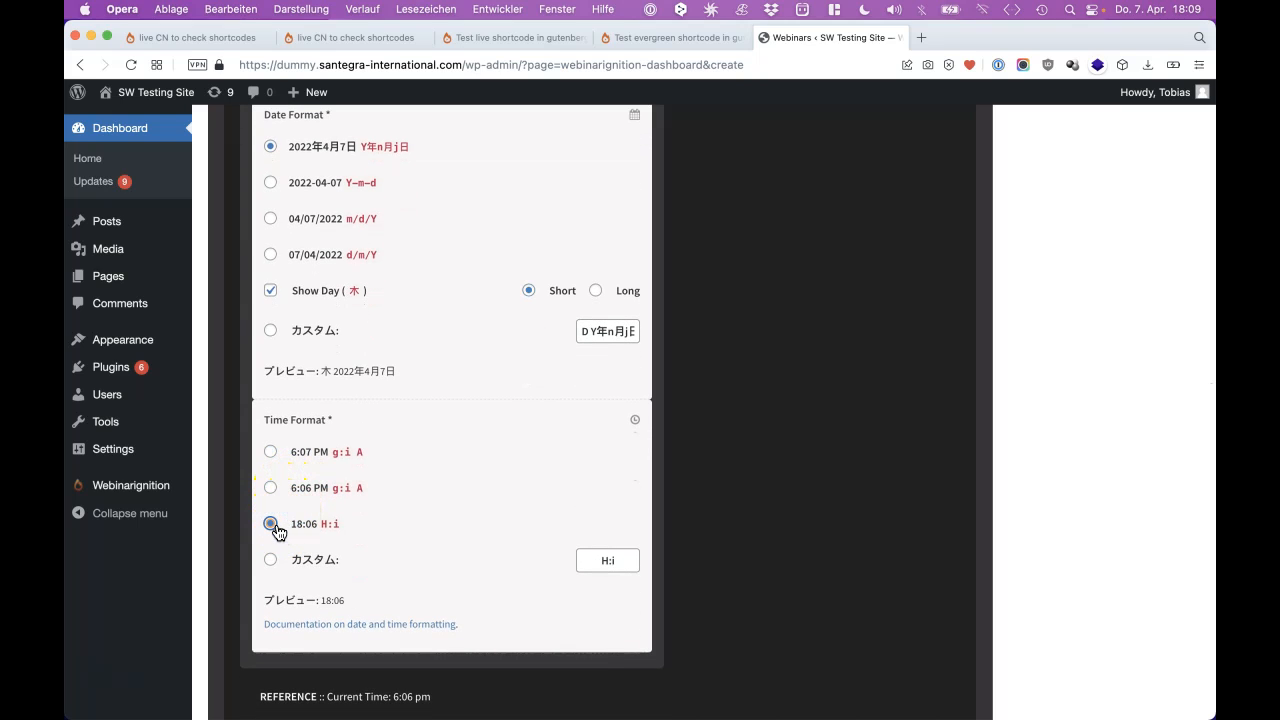
left_click(272, 452)
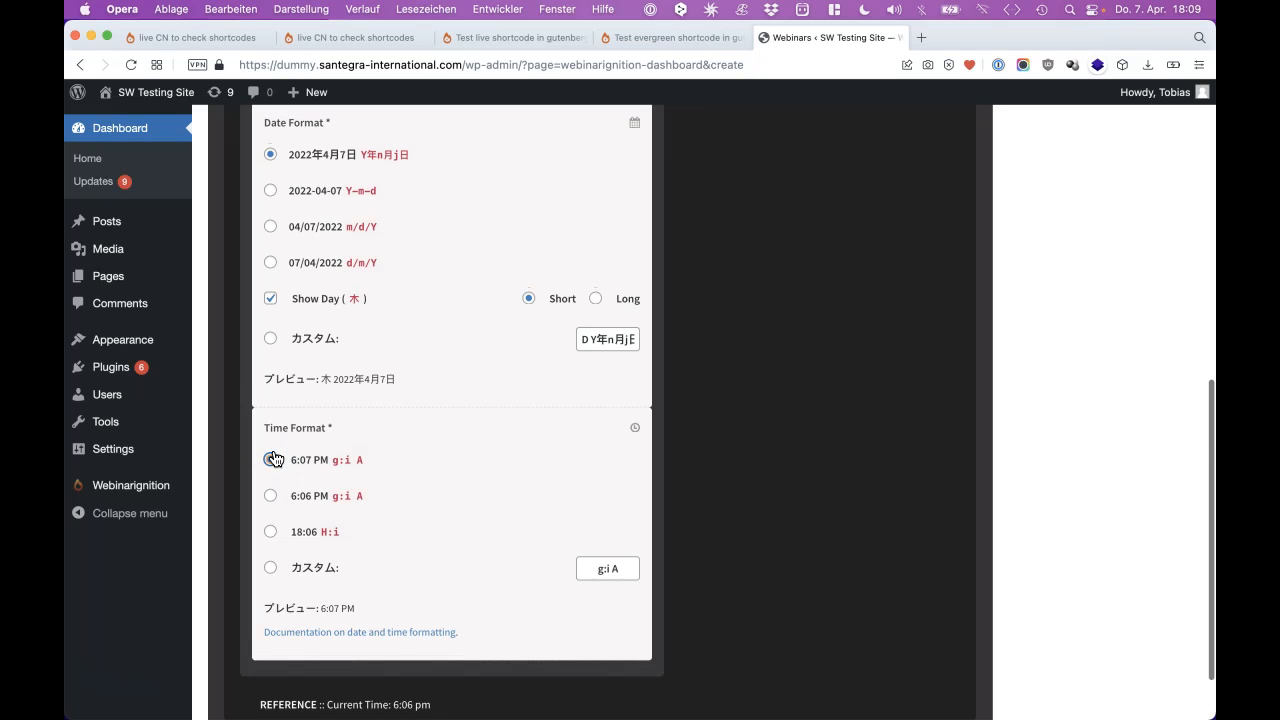
left_click(273, 569)
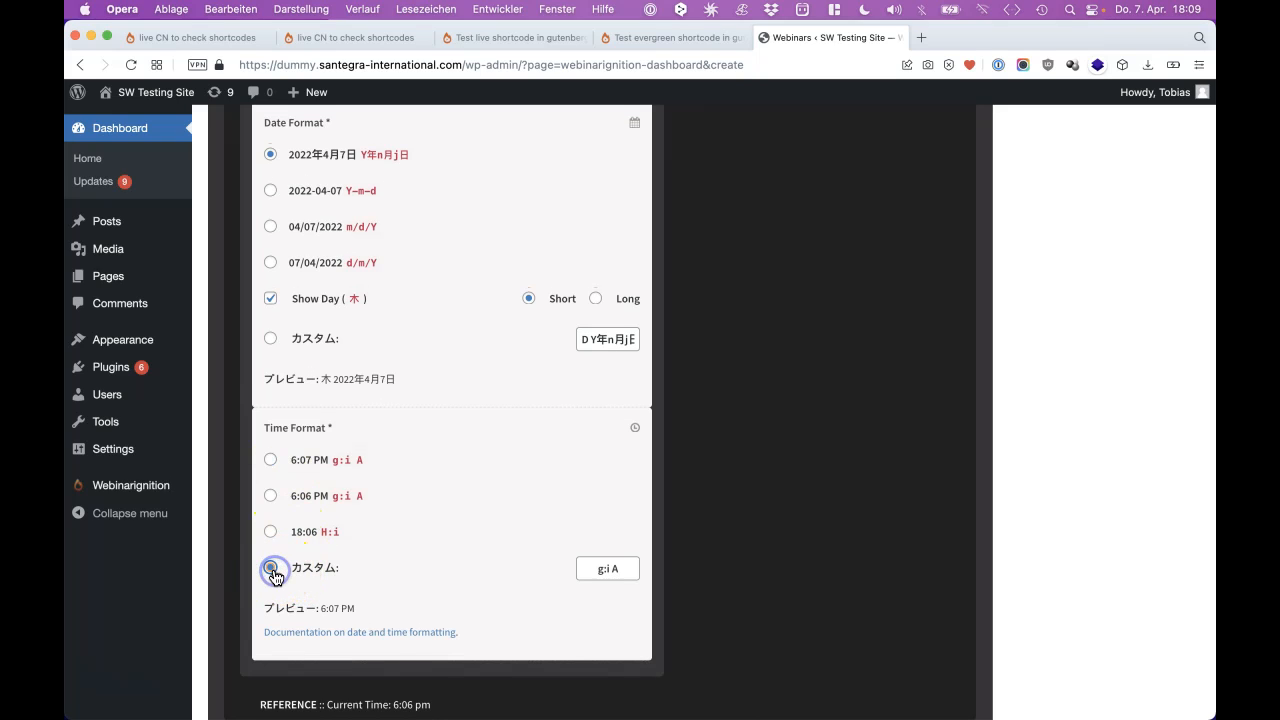
scroll(271, 578, "up", 1)
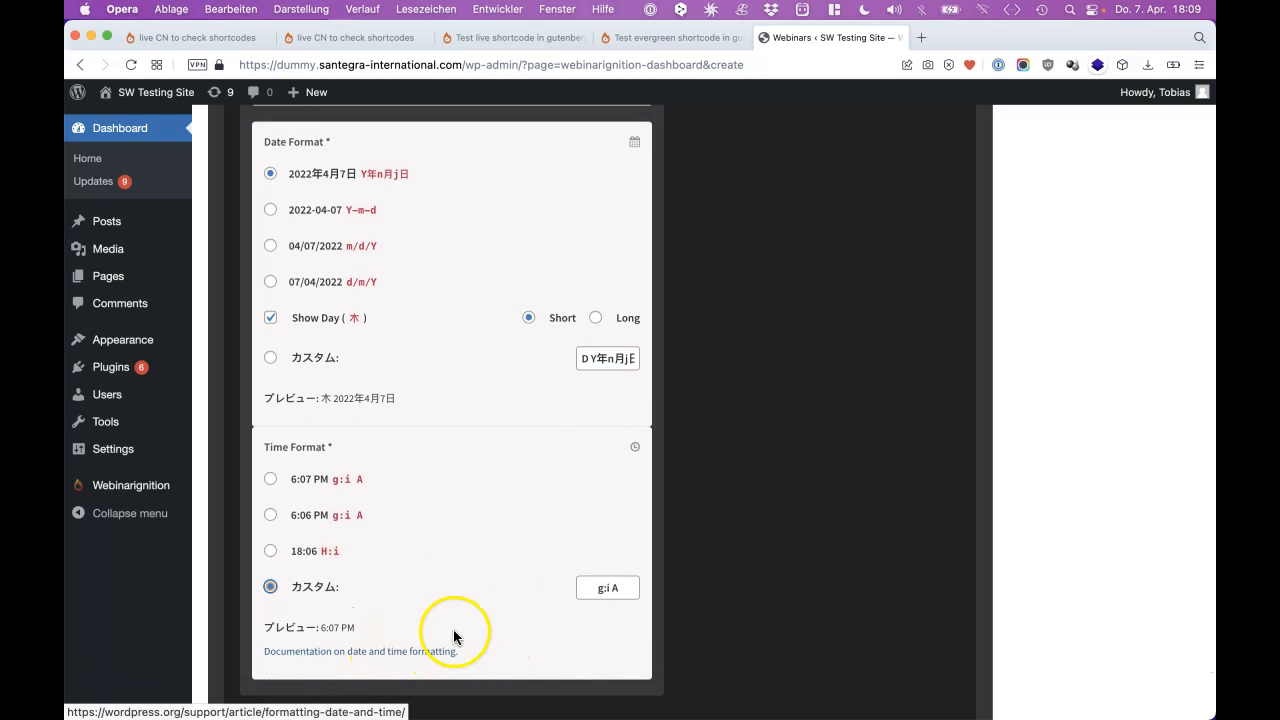
scroll(466, 557, "up", 1)
scroll(466, 557, "up", 10)
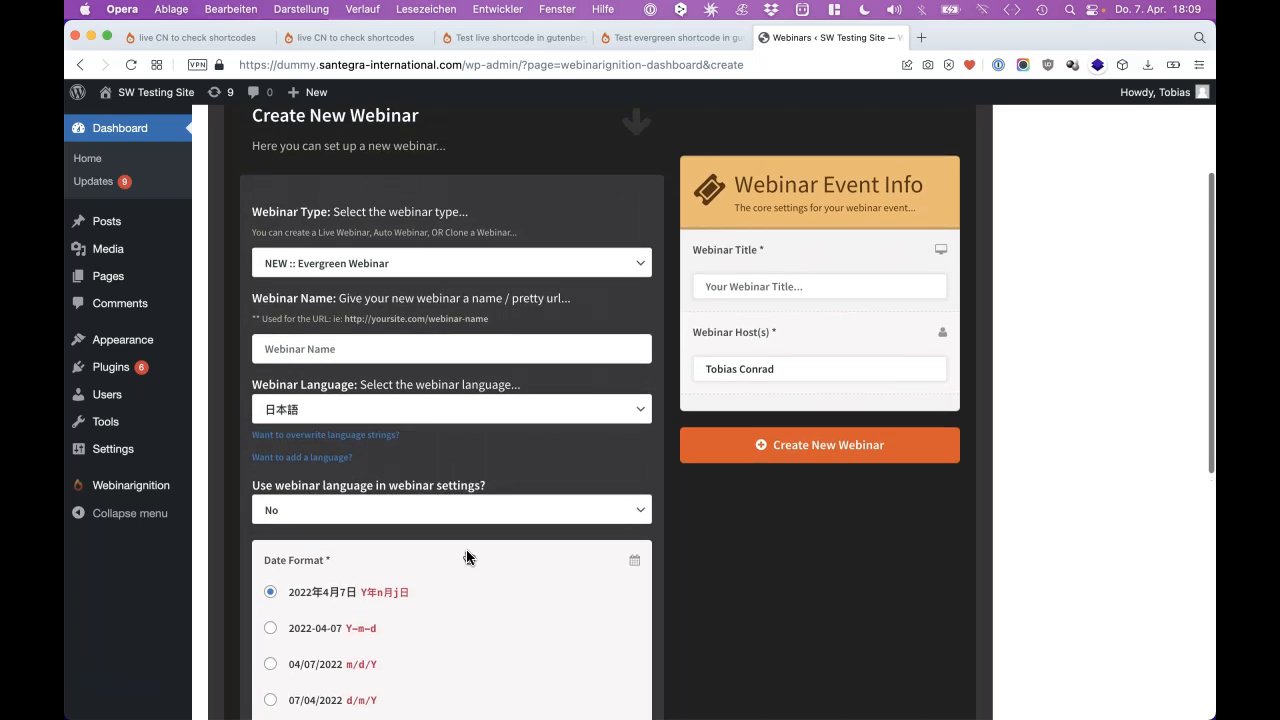
scroll(466, 557, "up", 1)
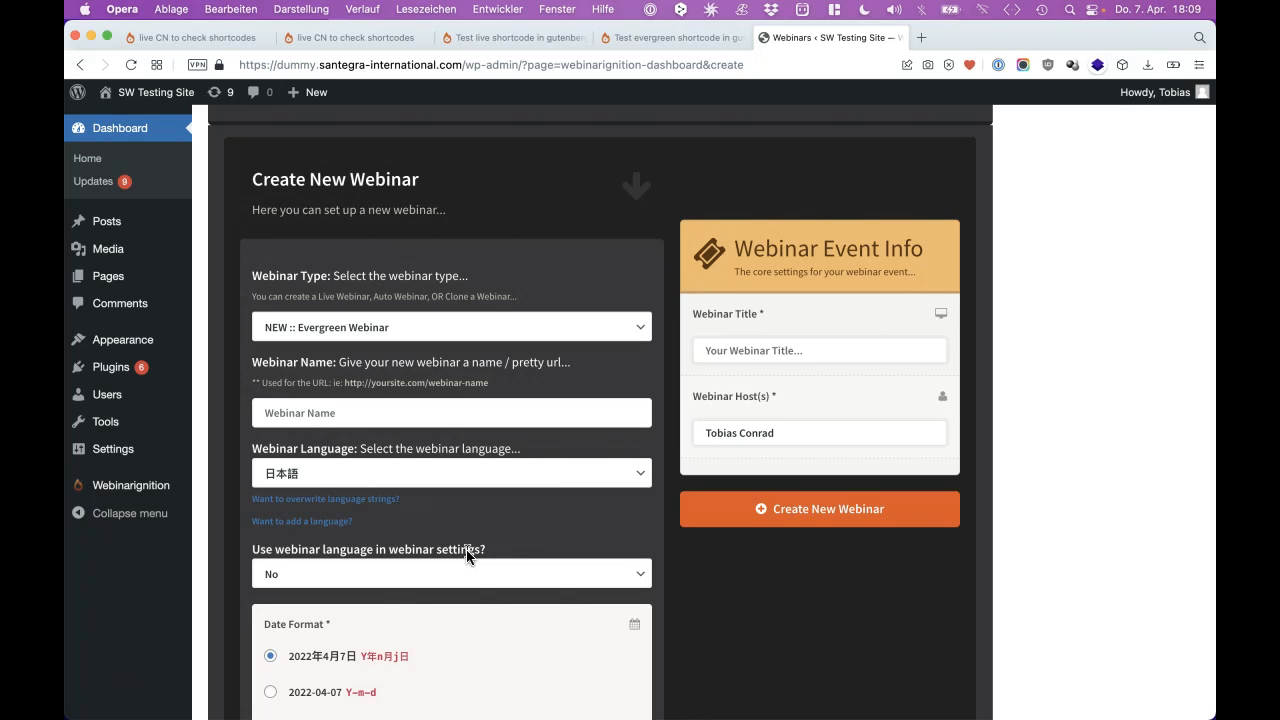
left_click(119, 663)
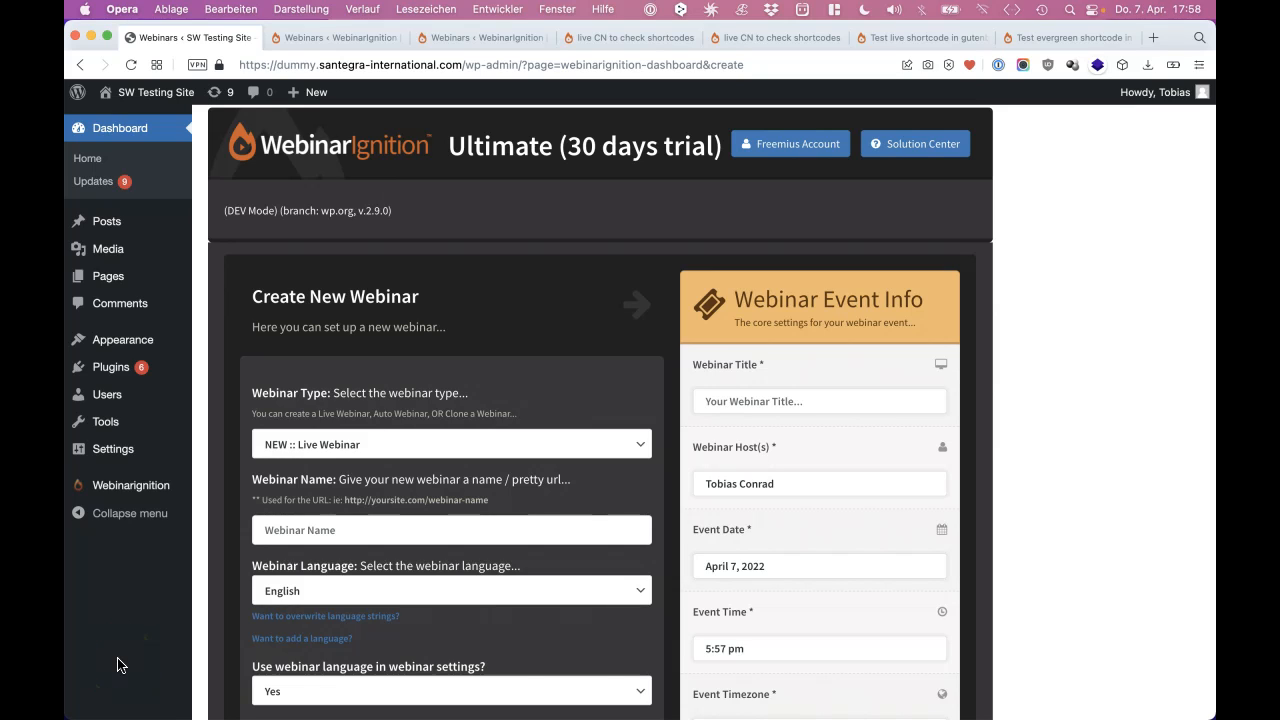
Set up the new webinar as NEW :: Evergreen Webinar with the name W Name and the title W Title
left_click(362, 450)
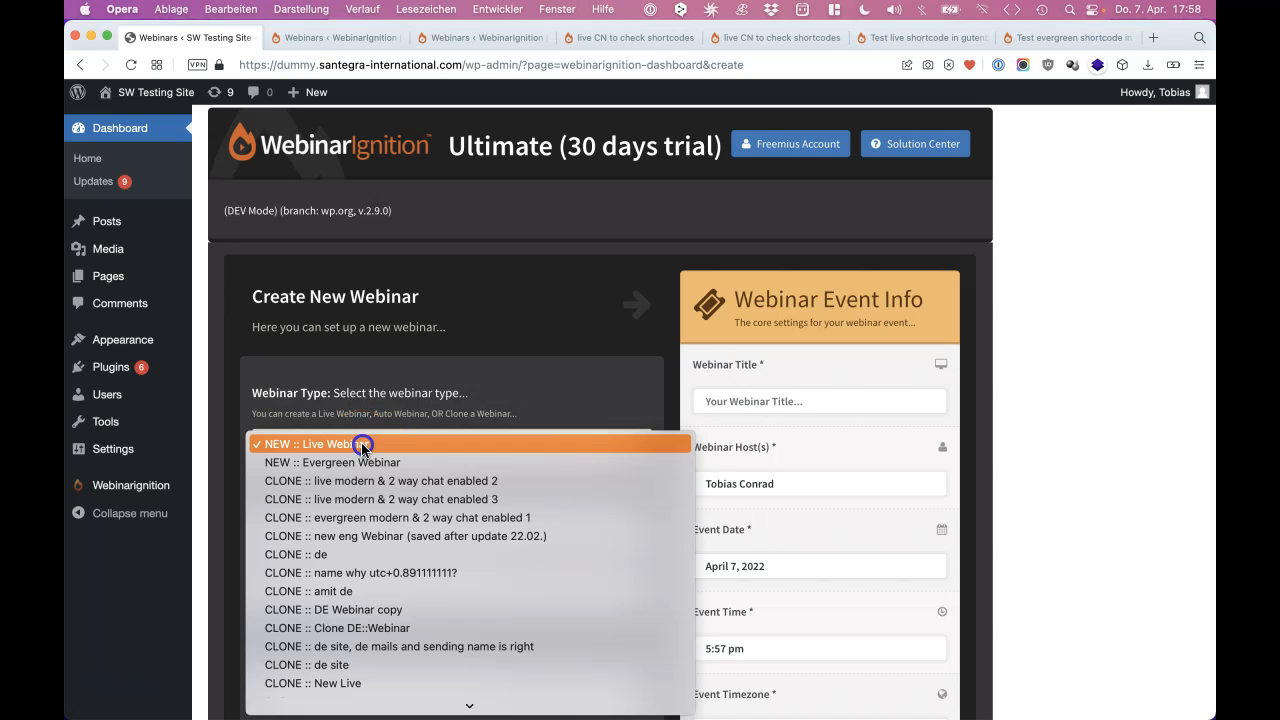
left_click(364, 463)
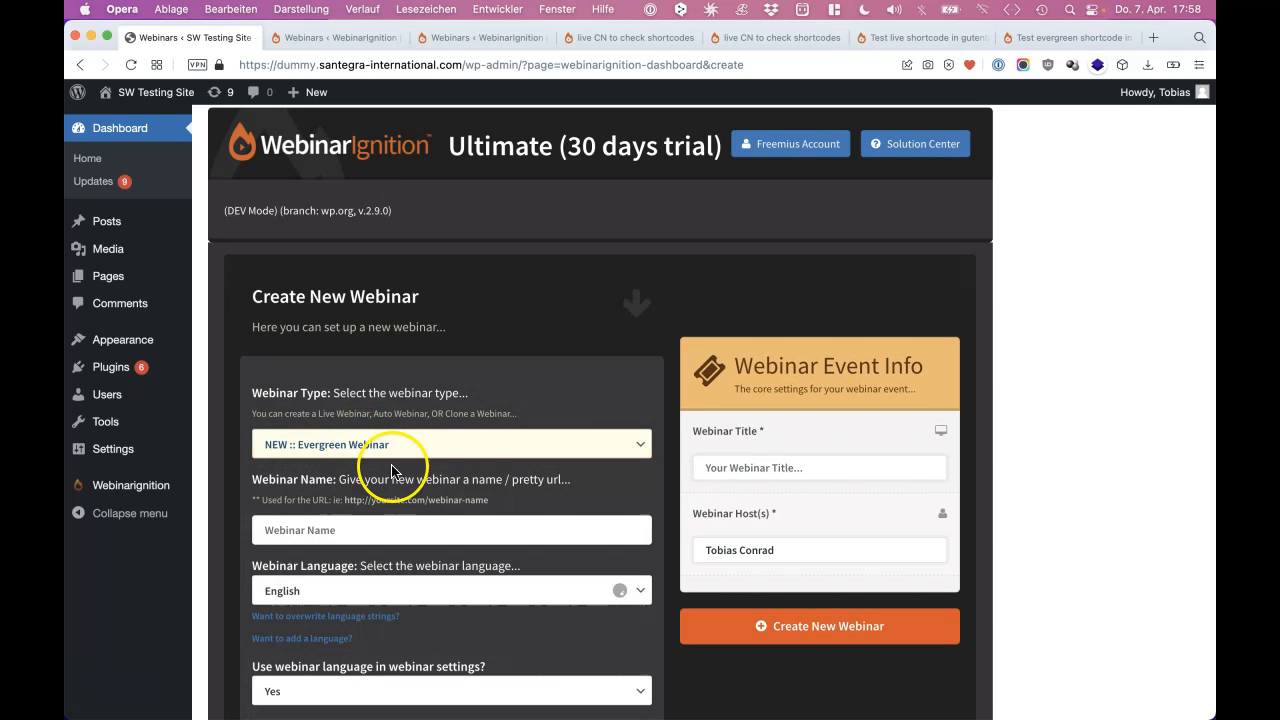
scroll(470, 486, "down", 2)
left_click(463, 446)
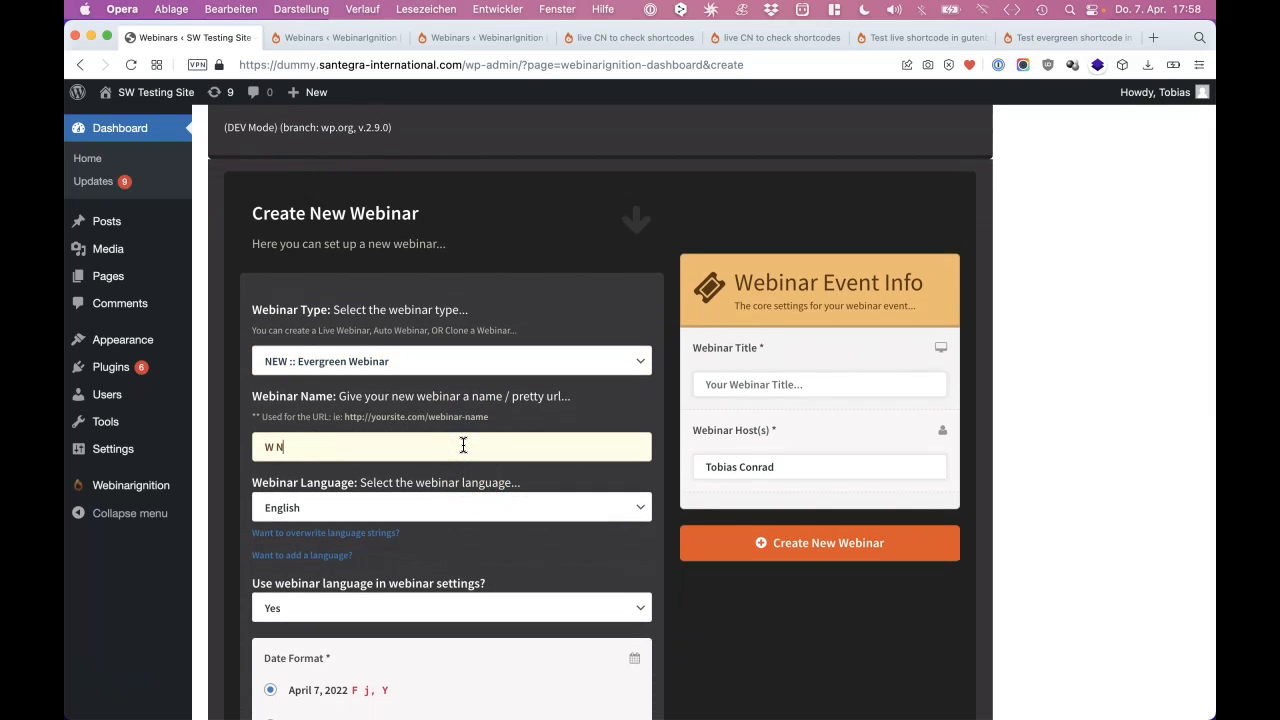
left_click(748, 387)
type("W Title")
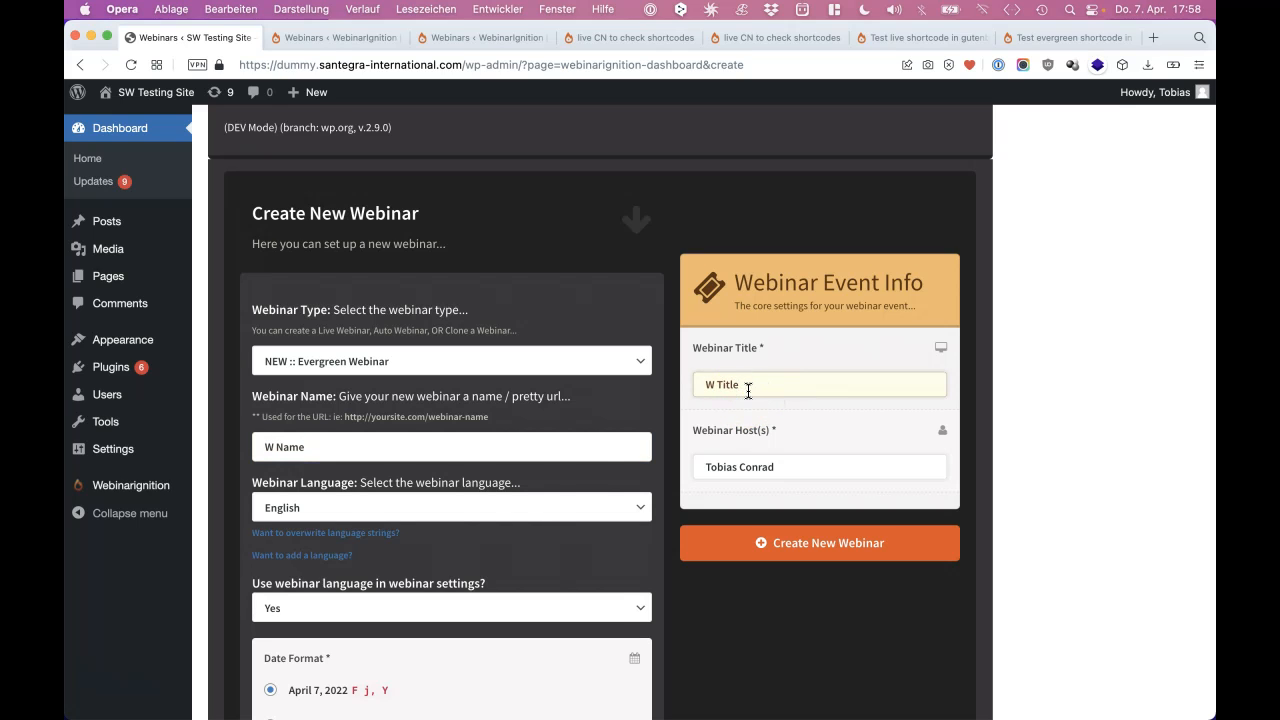
Set the webinar language to Nederlands
scroll(480, 543, "down", 2)
left_click(467, 445)
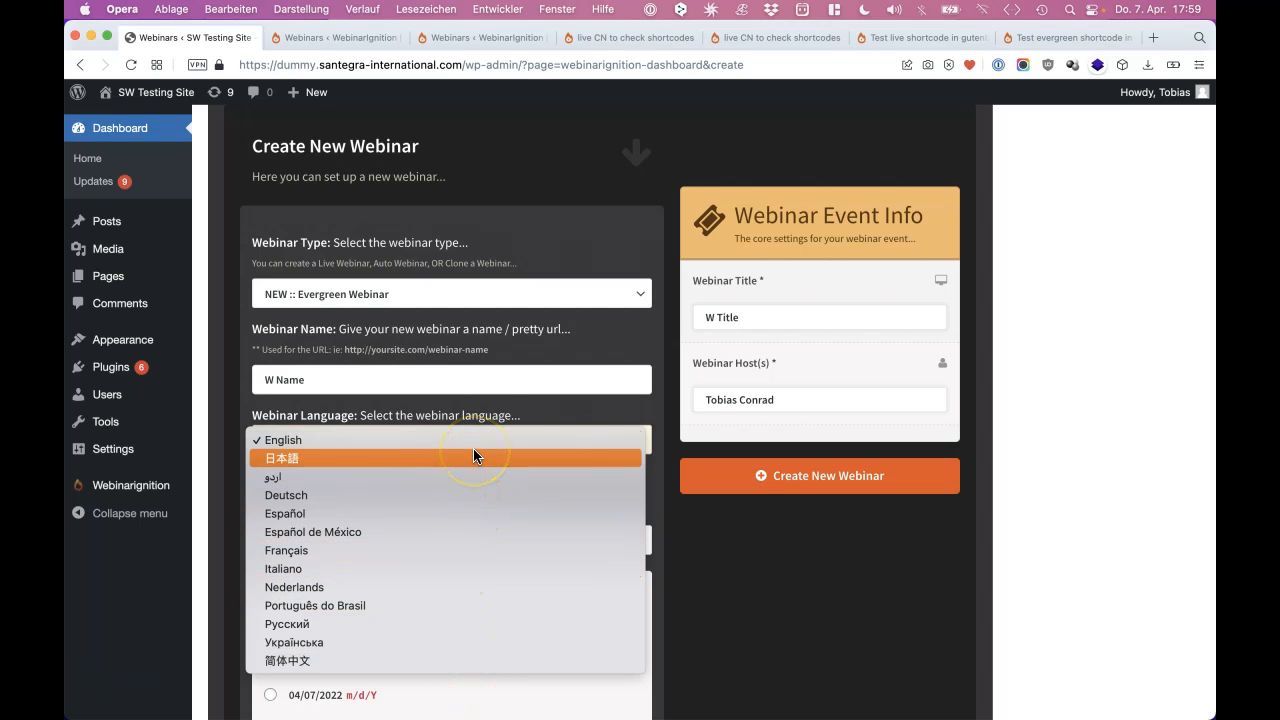
left_click(486, 414)
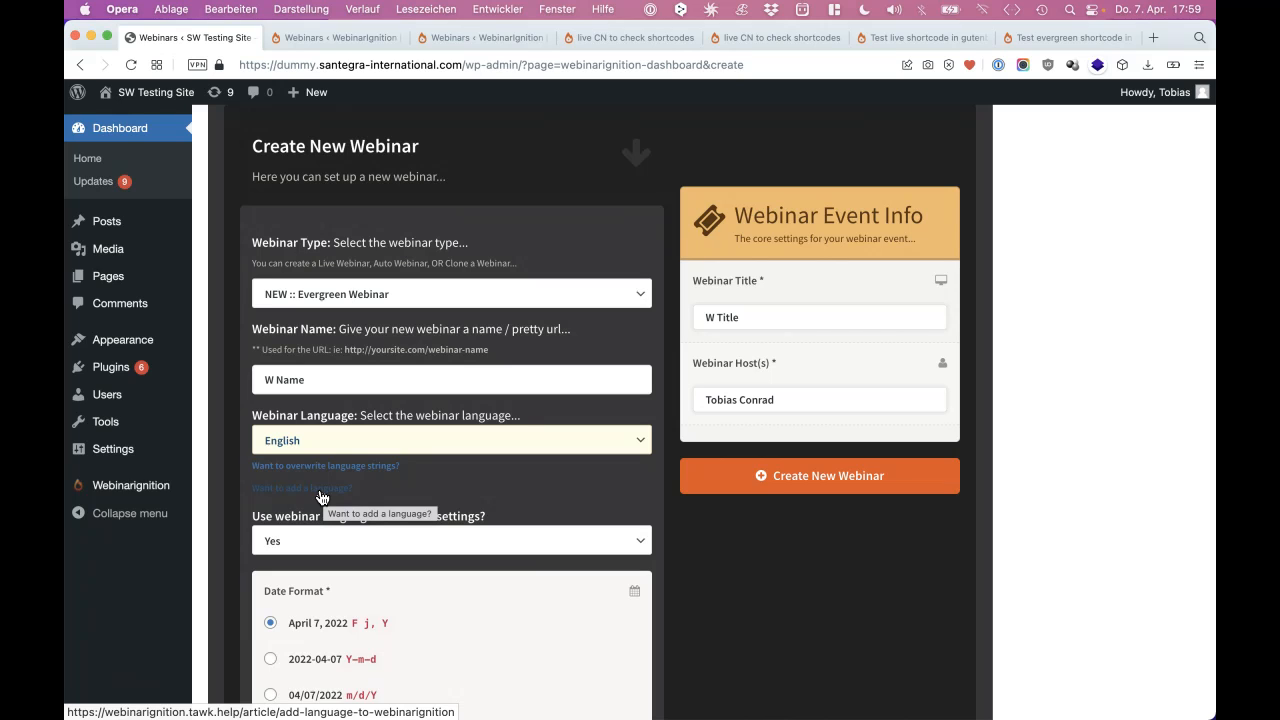
left_click(342, 440)
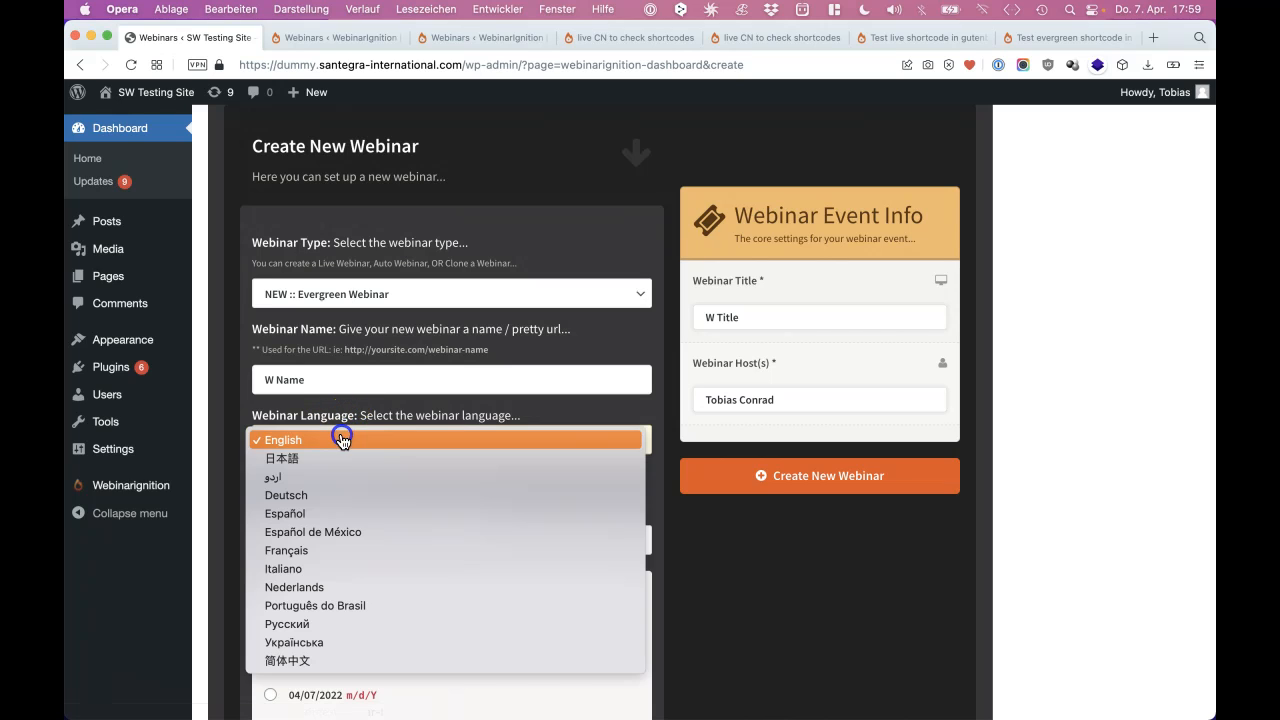
left_click(363, 587)
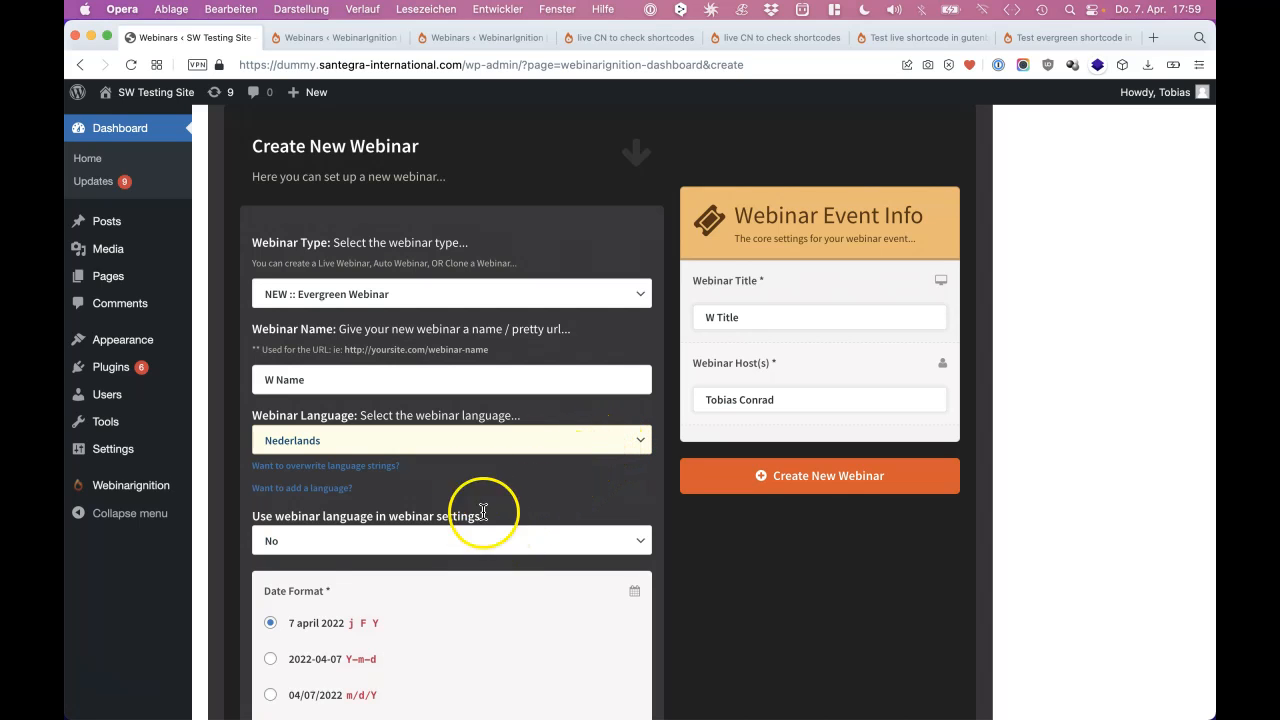
Inspect the choices for using the webinar language in webinar settings and the Dutch date format options
left_click(351, 550)
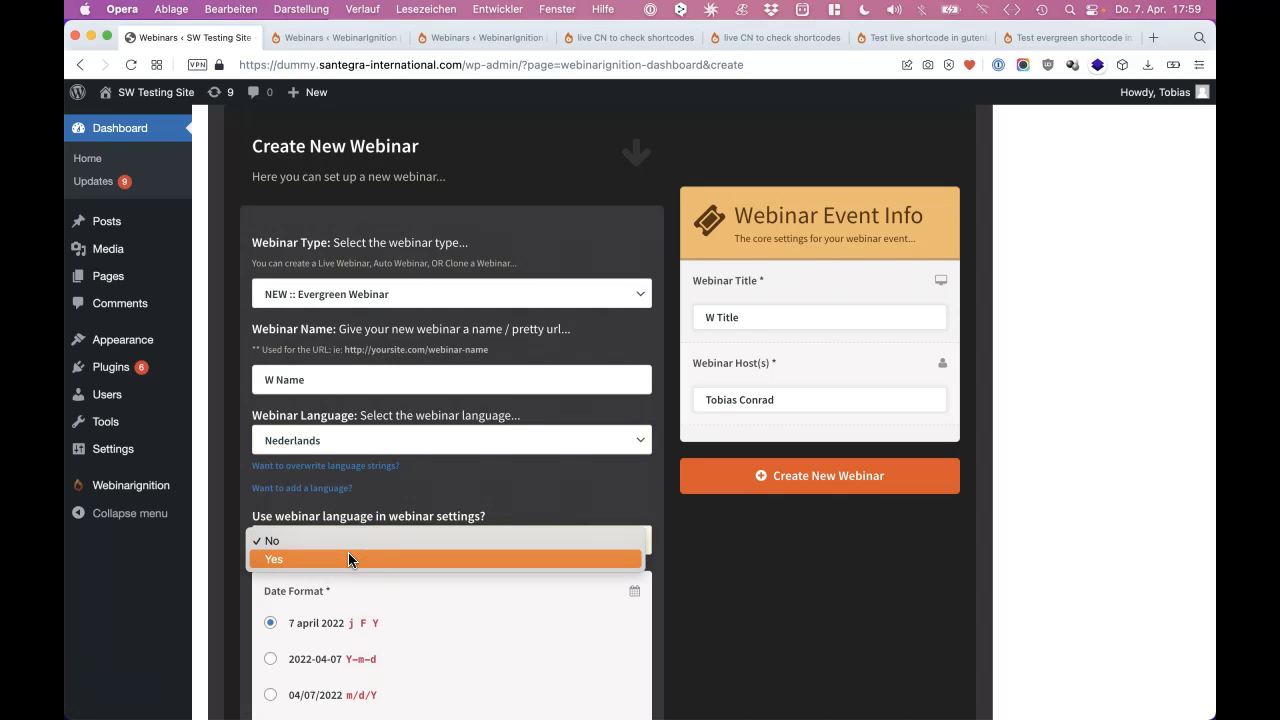
left_click(441, 495)
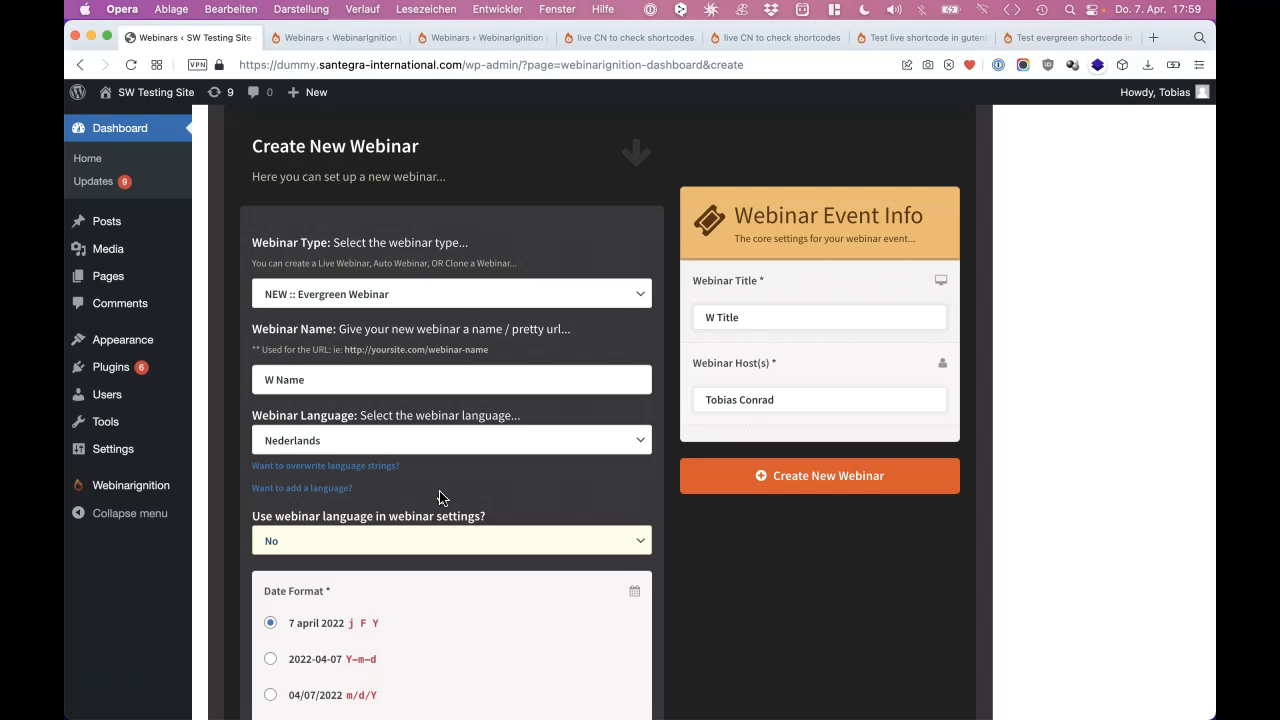
scroll(441, 497, "down", 1)
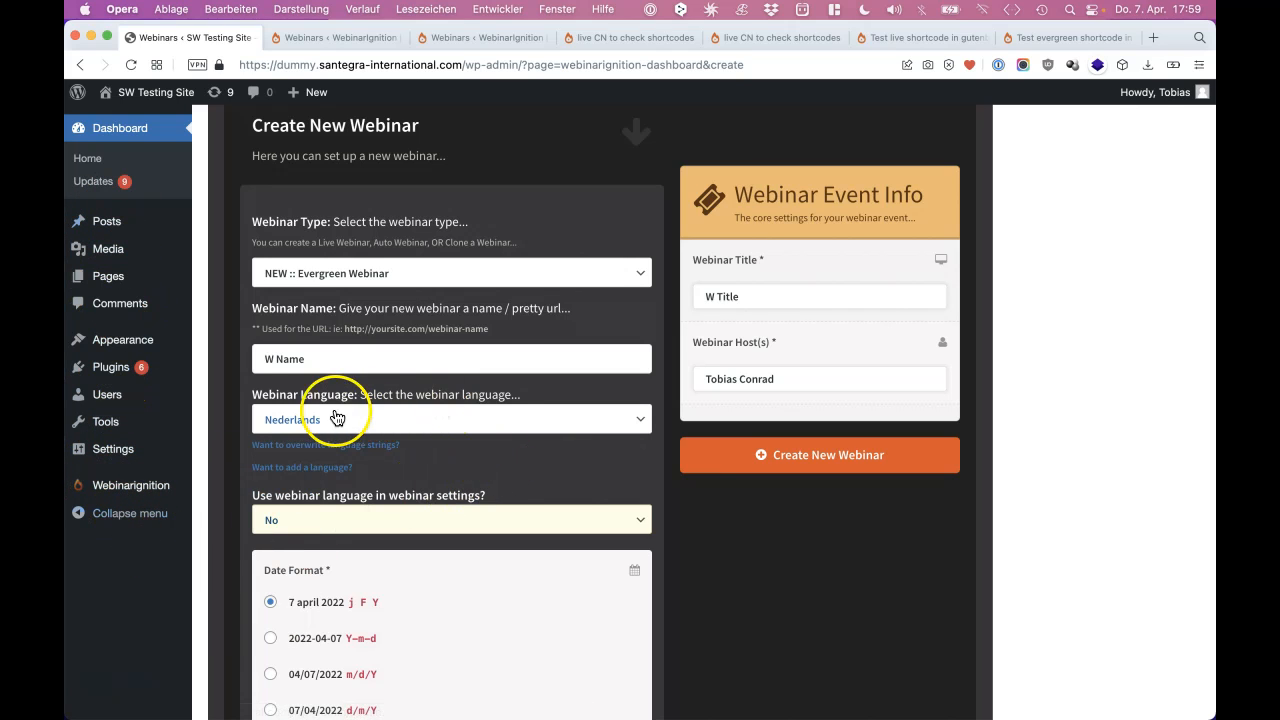
scroll(508, 460, "down", 4)
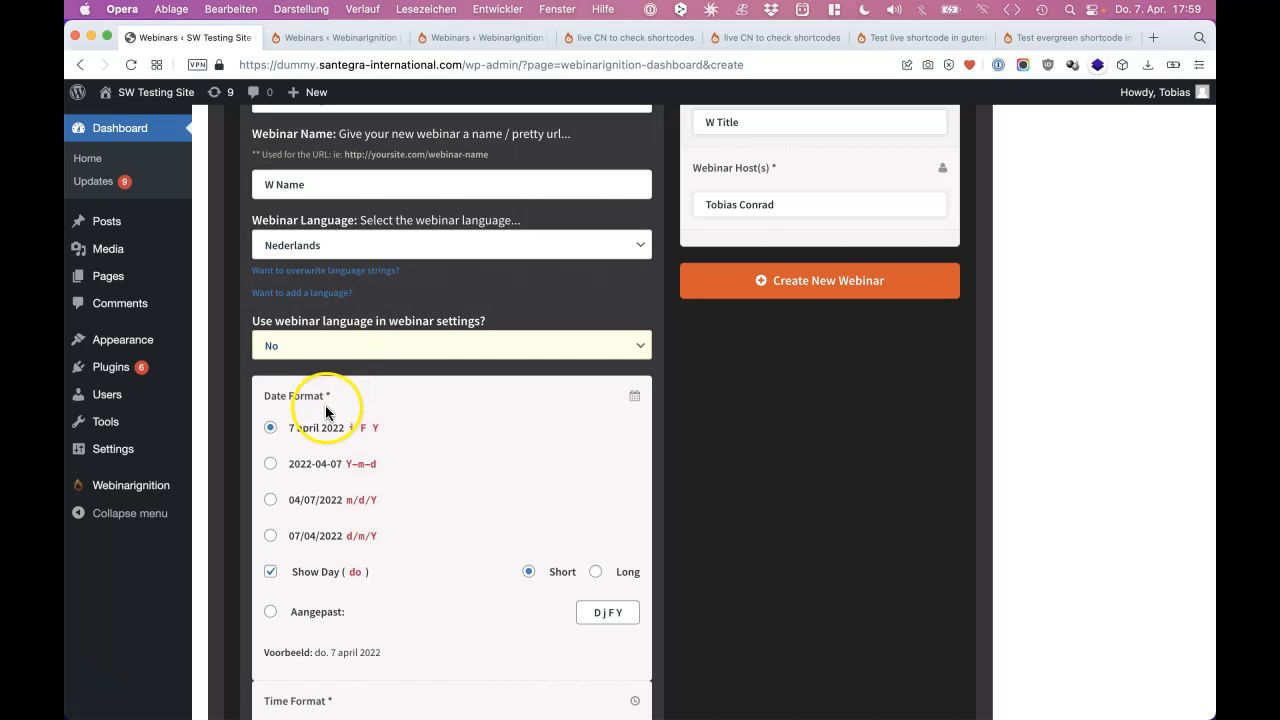
left_click_drag(283, 428, 396, 435)
left_click(396, 435)
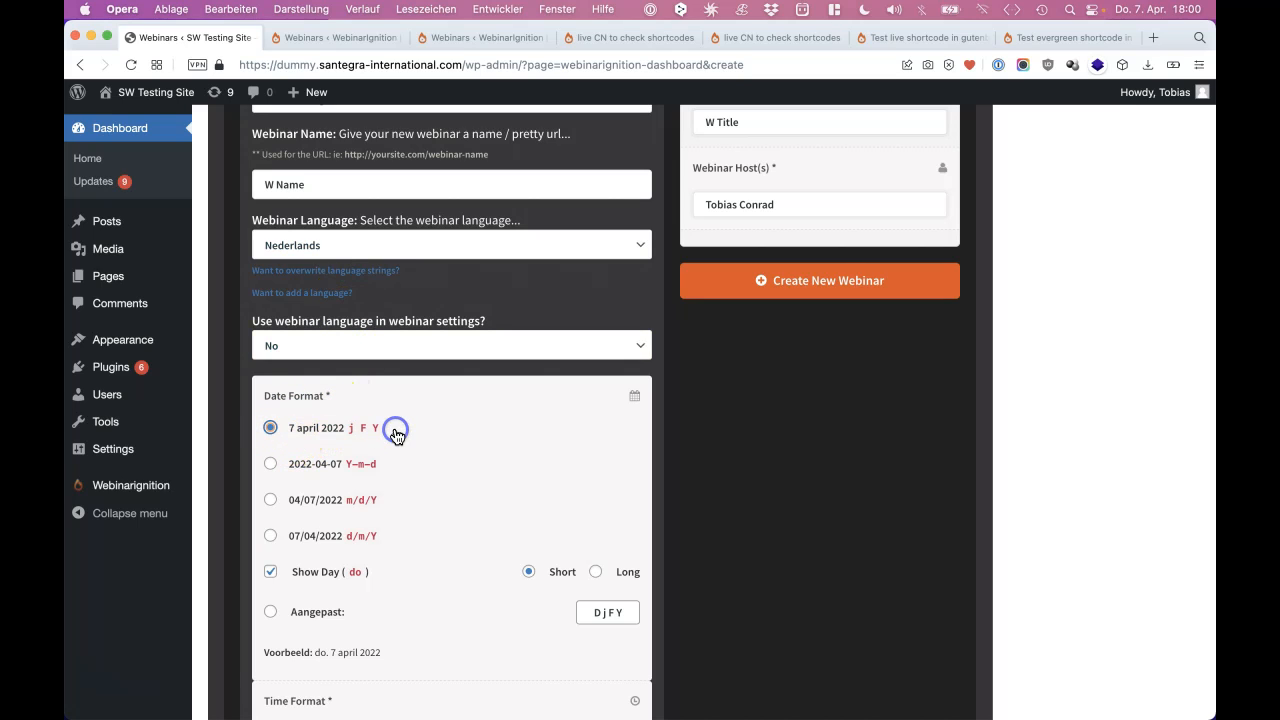
Set the webinar language to Italiano and examine its localized date format and preview
left_click(363, 247)
left_click(365, 229)
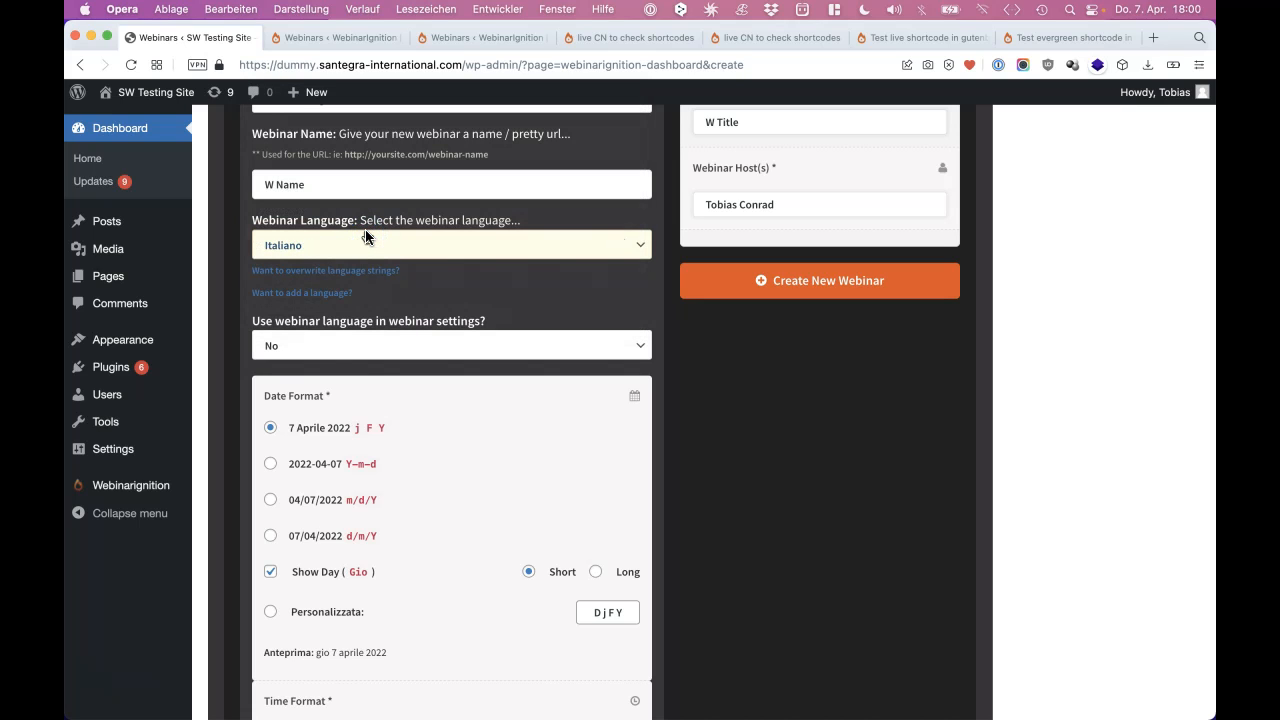
left_click_drag(286, 430, 385, 435)
left_click_drag(316, 652, 392, 657)
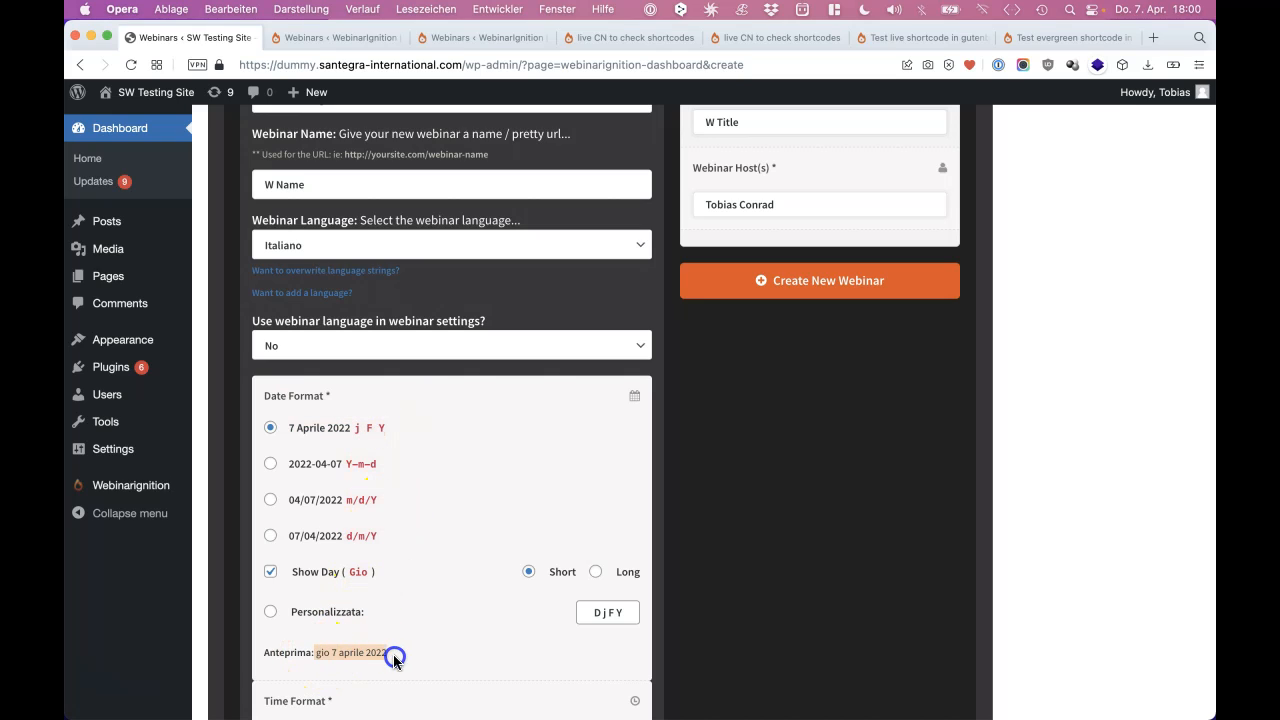
Switch the weekday shown in the Italian date format to its long form
double_click(320, 653)
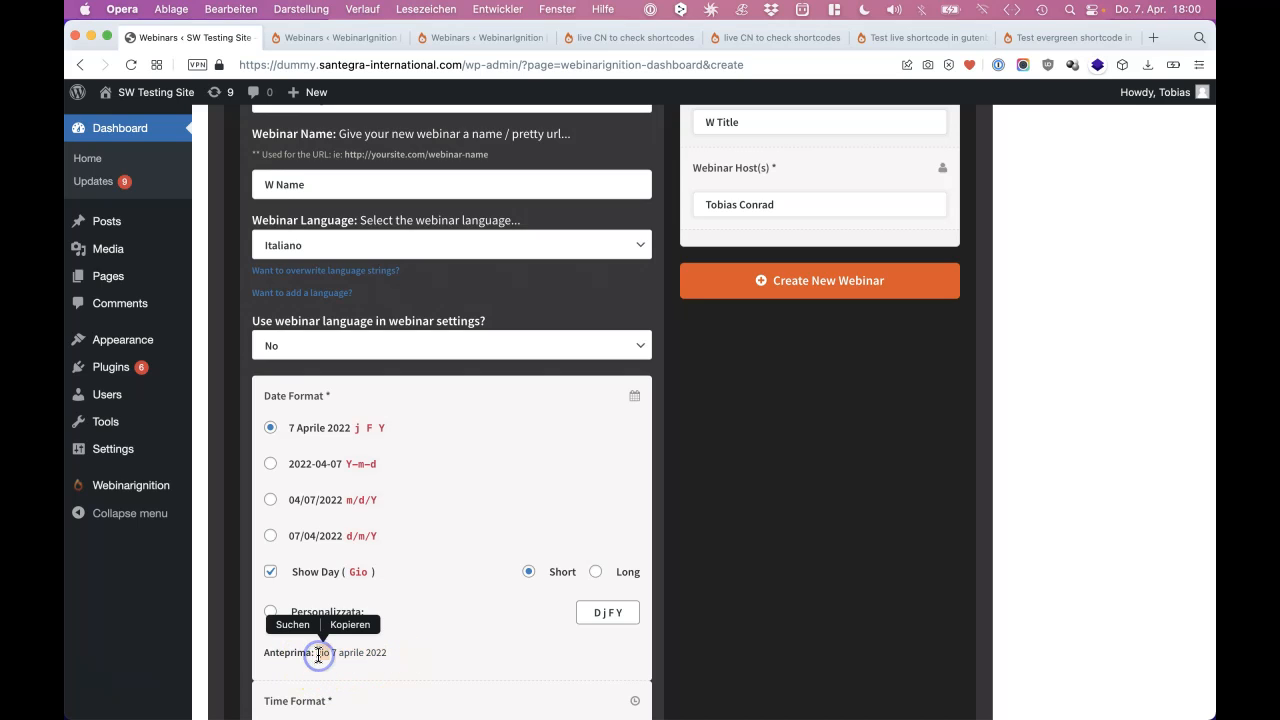
left_click(594, 574)
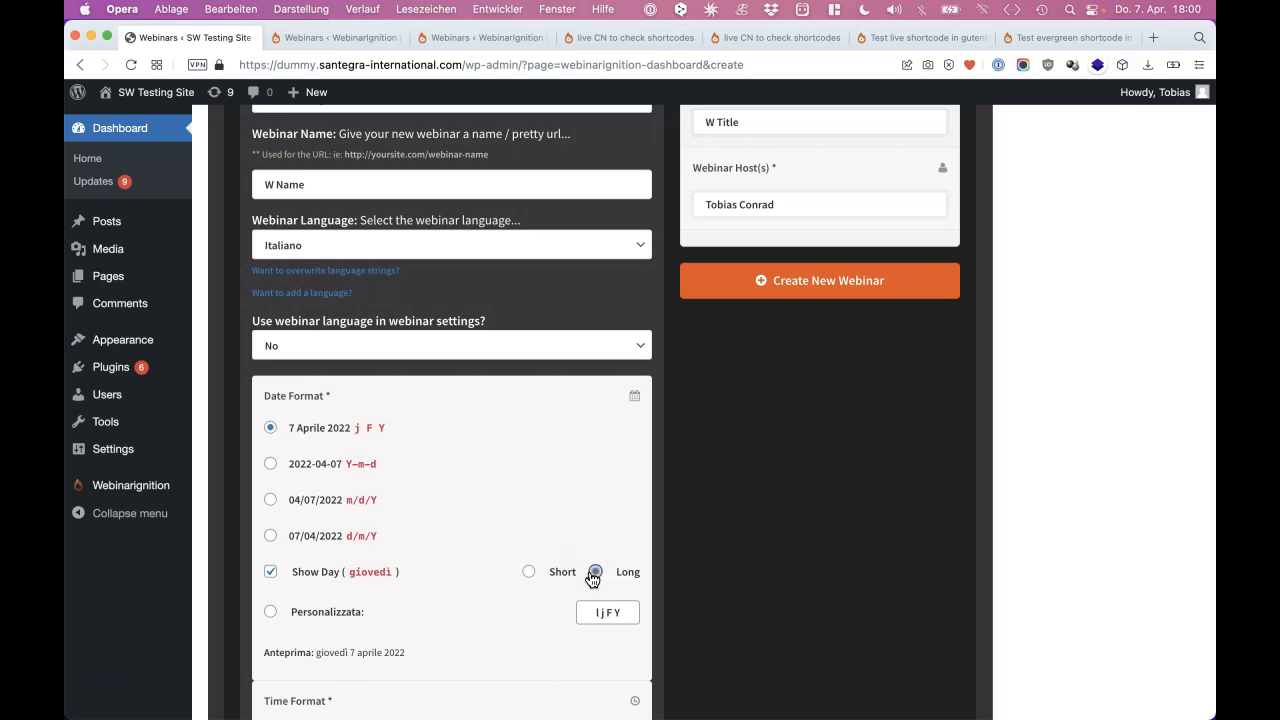
Try the Y-m-d and m/d/Y date formats and add a comma to the custom format
left_click(327, 465)
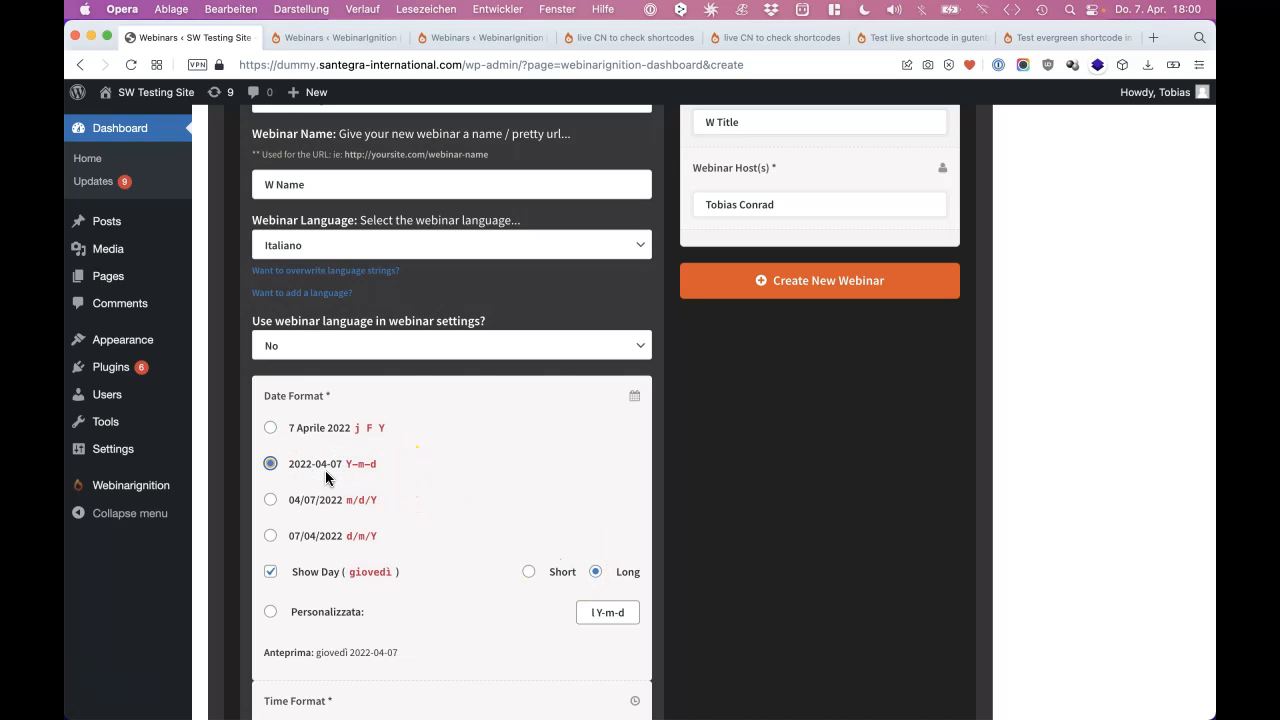
left_click(326, 503)
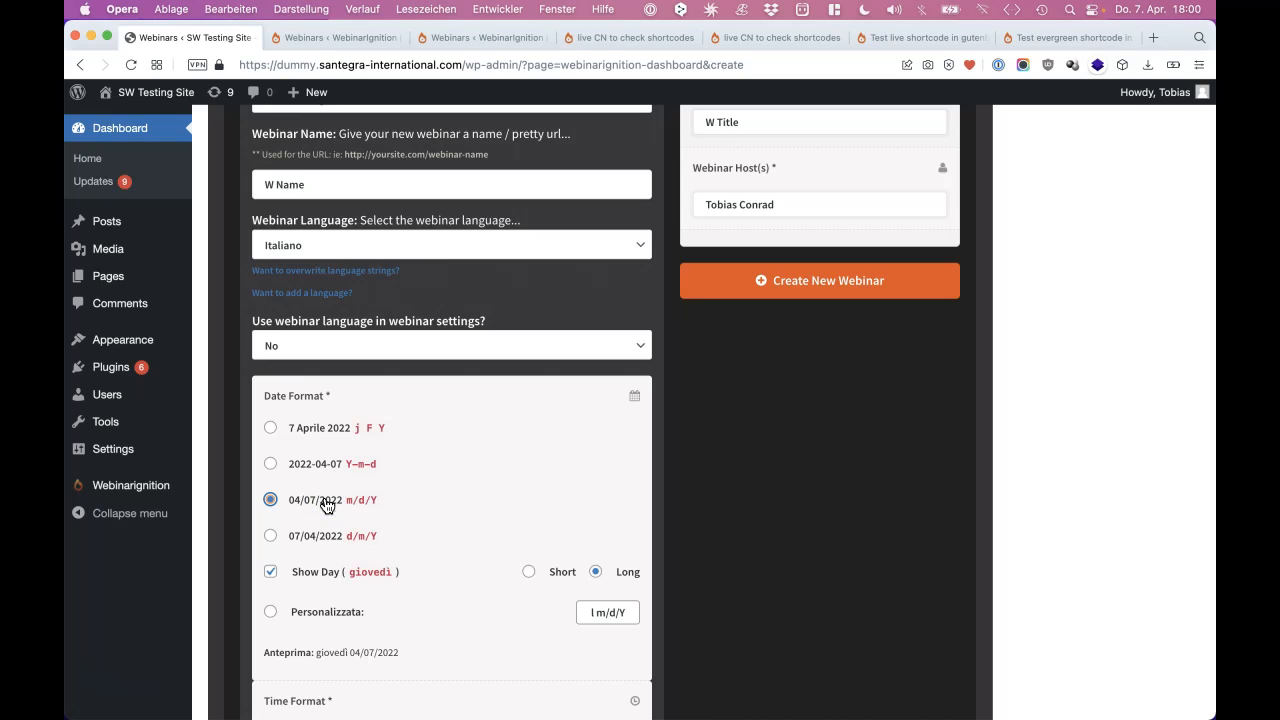
left_click(594, 617)
type(",")
left_click(527, 647)
Choose the j F Y date format and add a comma after the weekday, making the custom format l, j F Y
left_click(307, 429)
left_click(598, 612)
type(",")
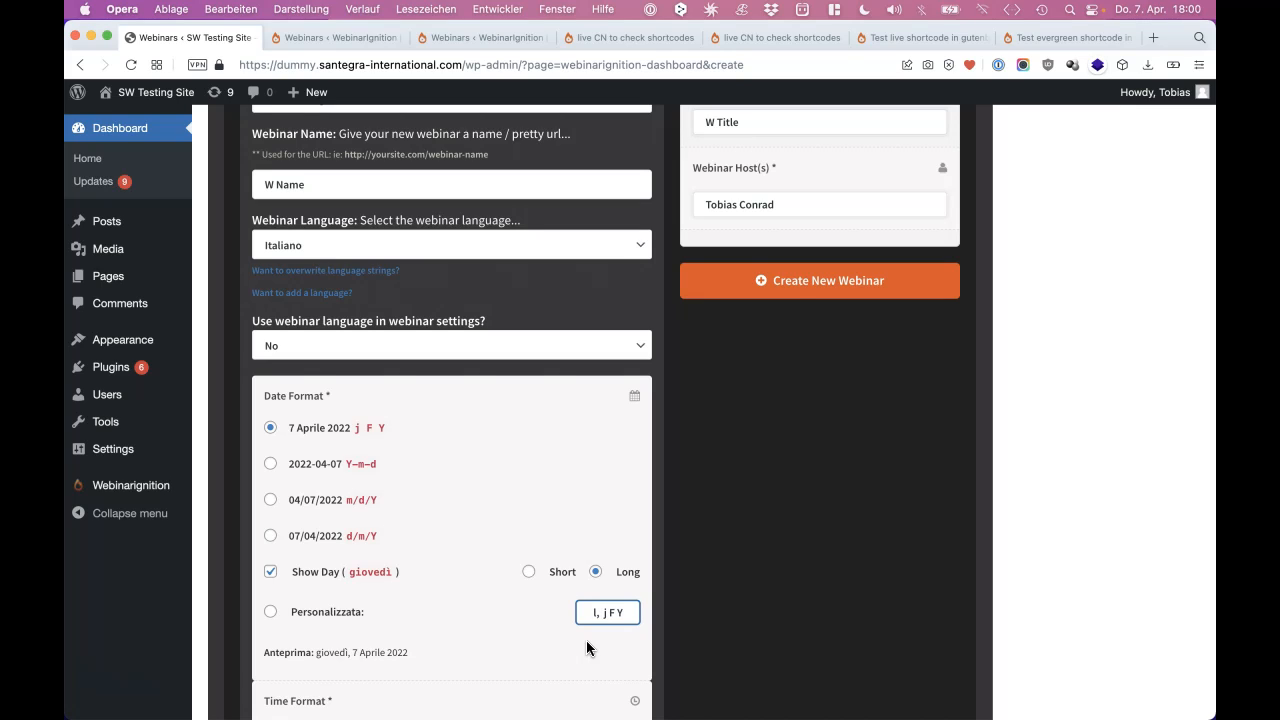
Try the g:i A time format and return to G:i
scroll(495, 680, "down", 5)
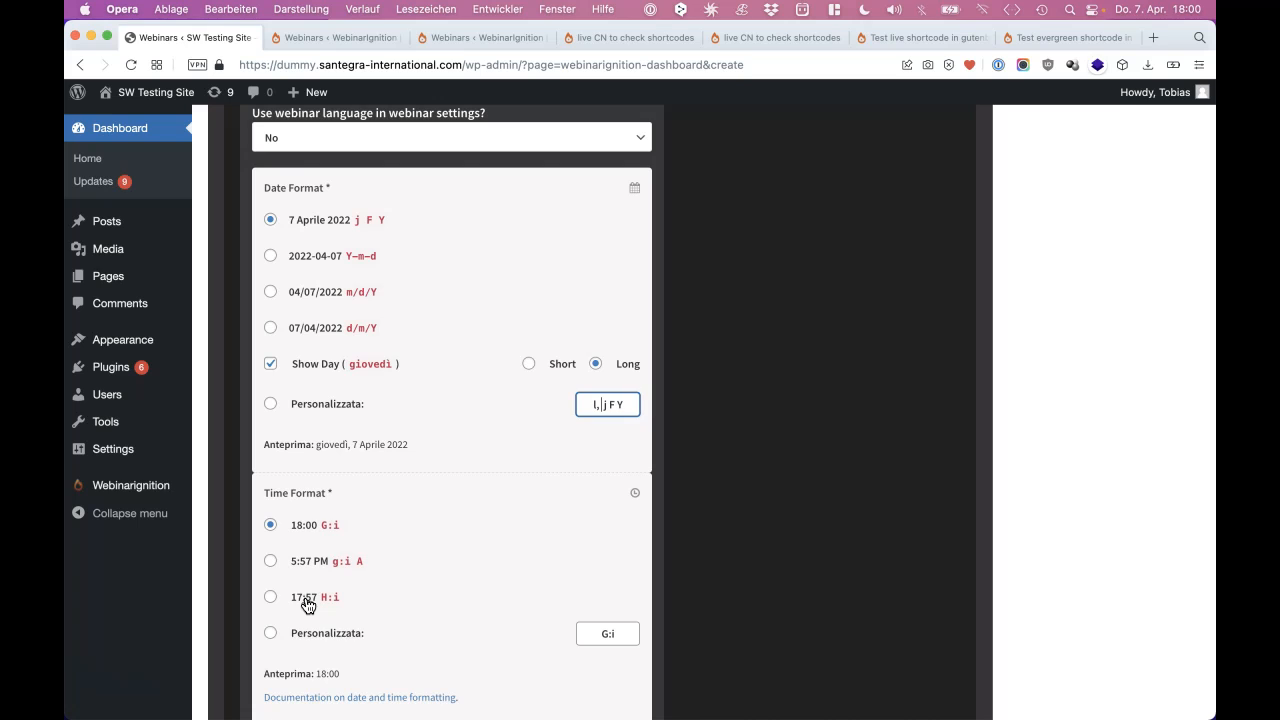
left_click(316, 566)
left_click(308, 526)
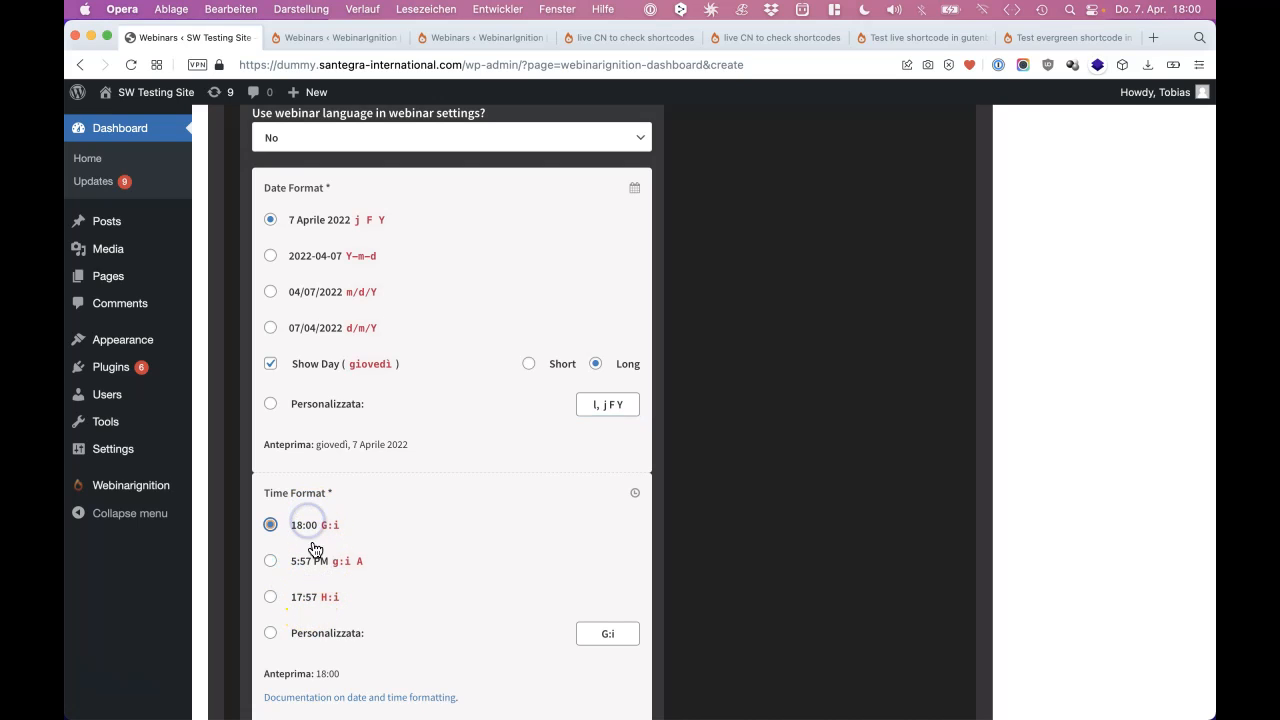
Create the new webinar and open a preview of its registration page
scroll(360, 672, "up", 7)
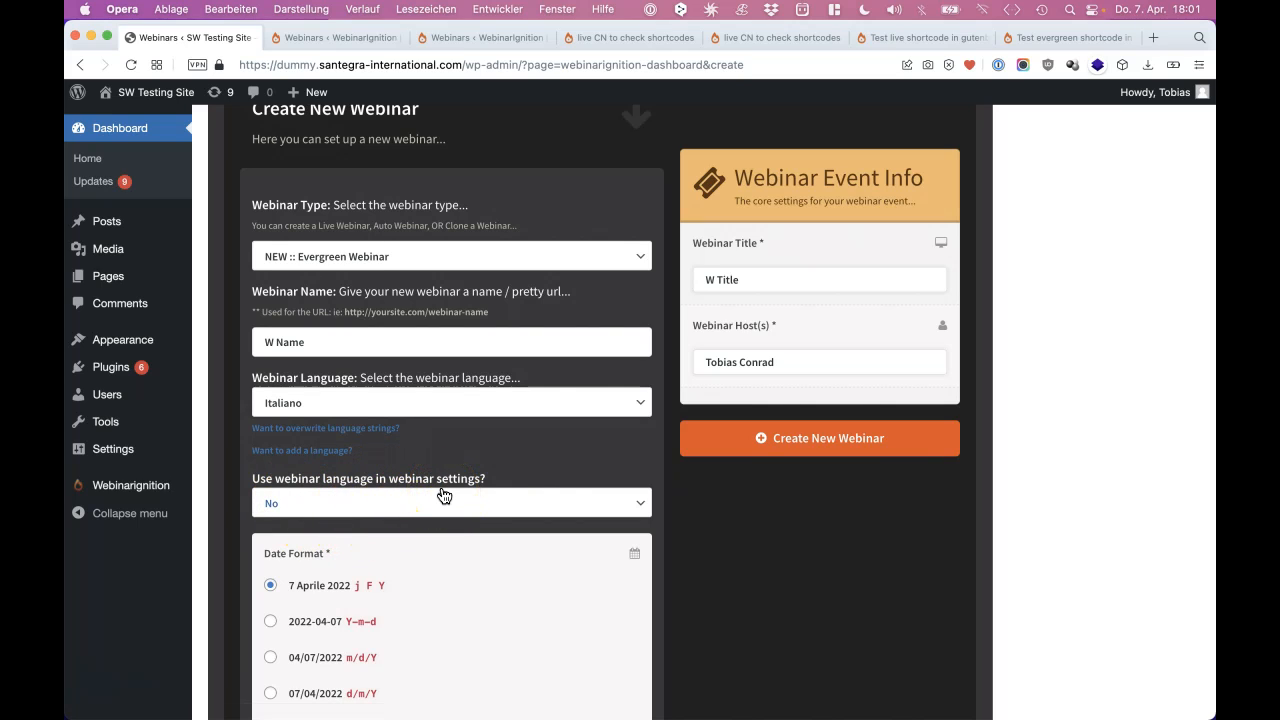
left_click(775, 445)
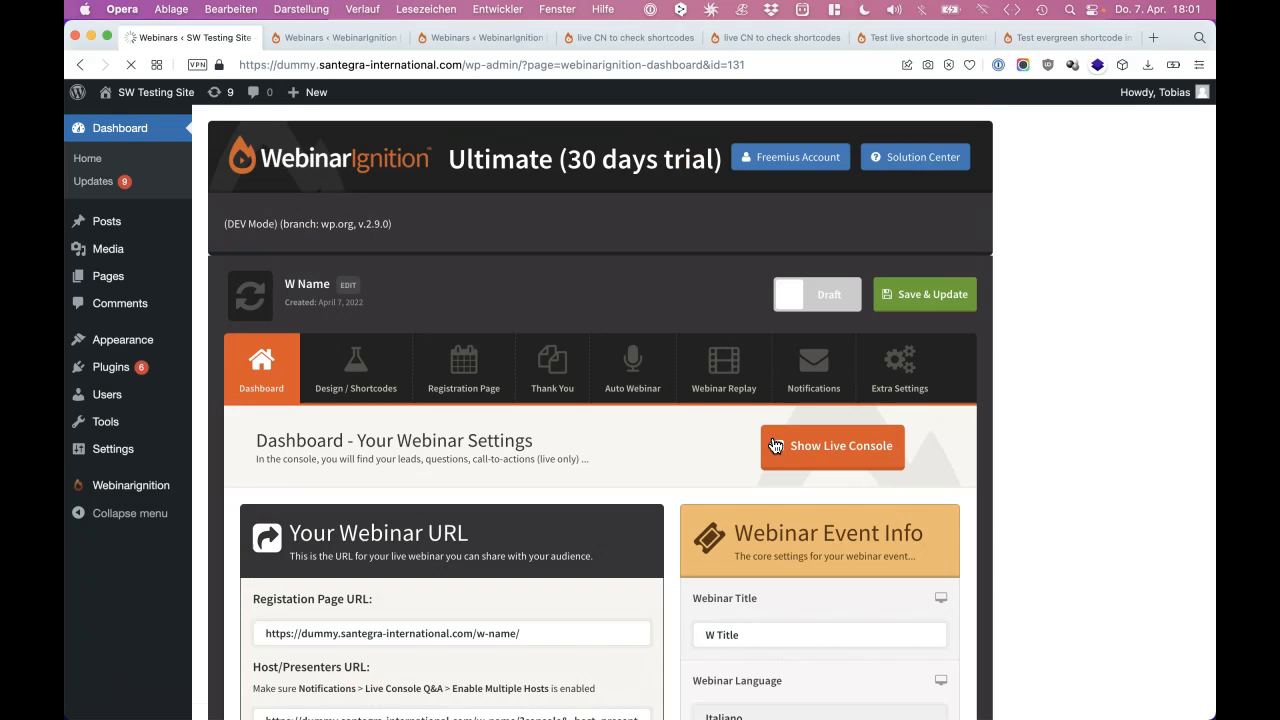
left_click(485, 368)
left_click(830, 453)
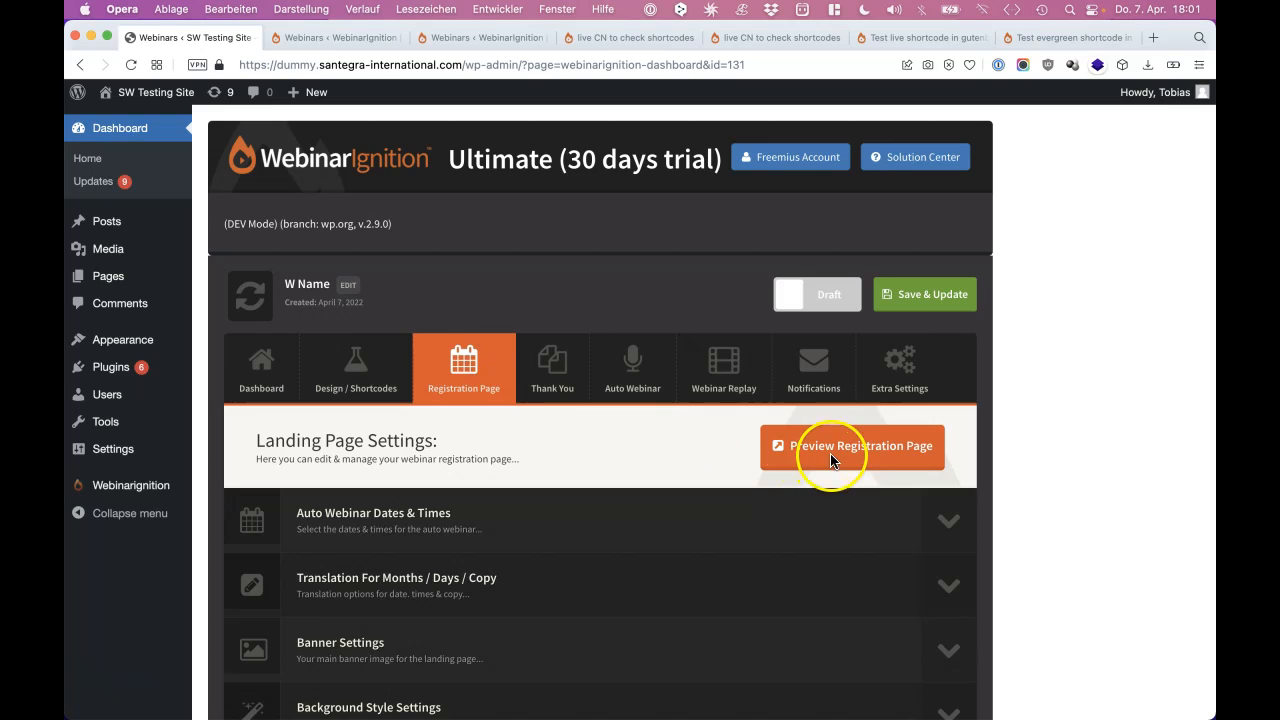
left_click(648, 438)
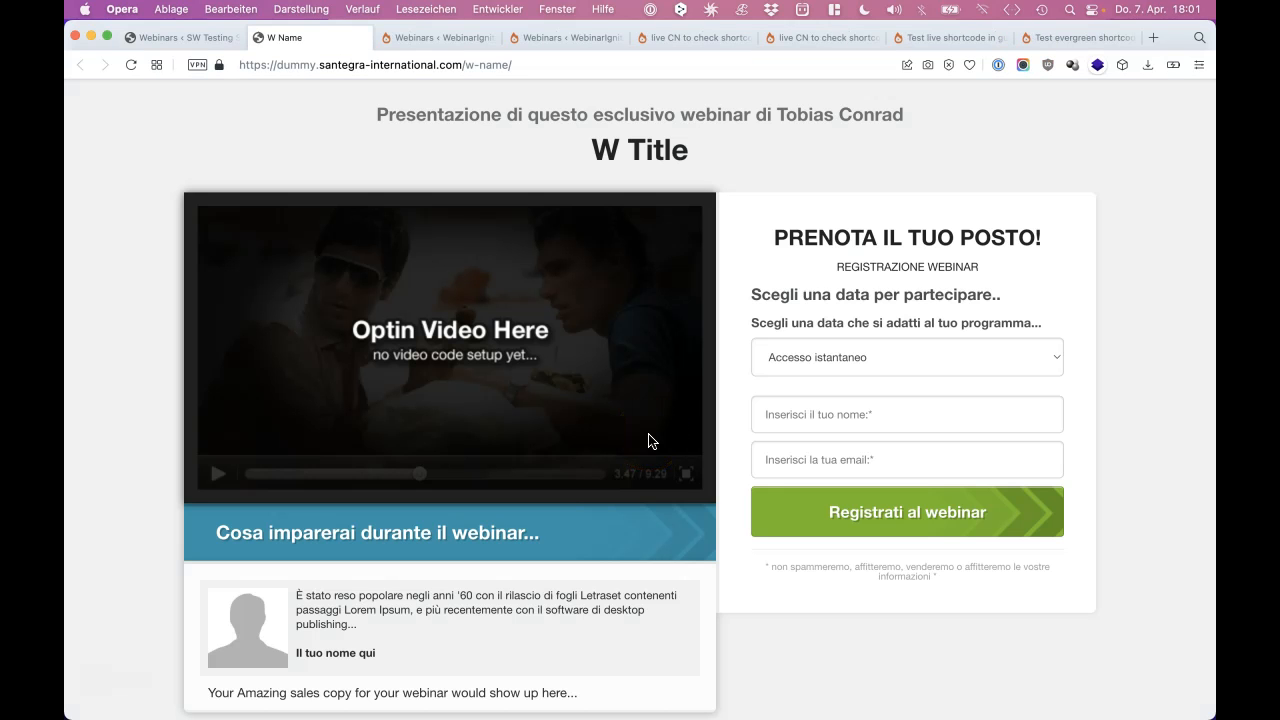
Select giovedì, 7 Aprile 2022 on the registration page and check the time choices
left_click(843, 357)
left_click(838, 370)
left_click(831, 438)
left_click(829, 447)
left_click(828, 442)
left_click(827, 446)
Choose venerdì, 8 Aprile 2022 at 18:00 and review how the weekdays are written in the date choices
left_click(846, 377)
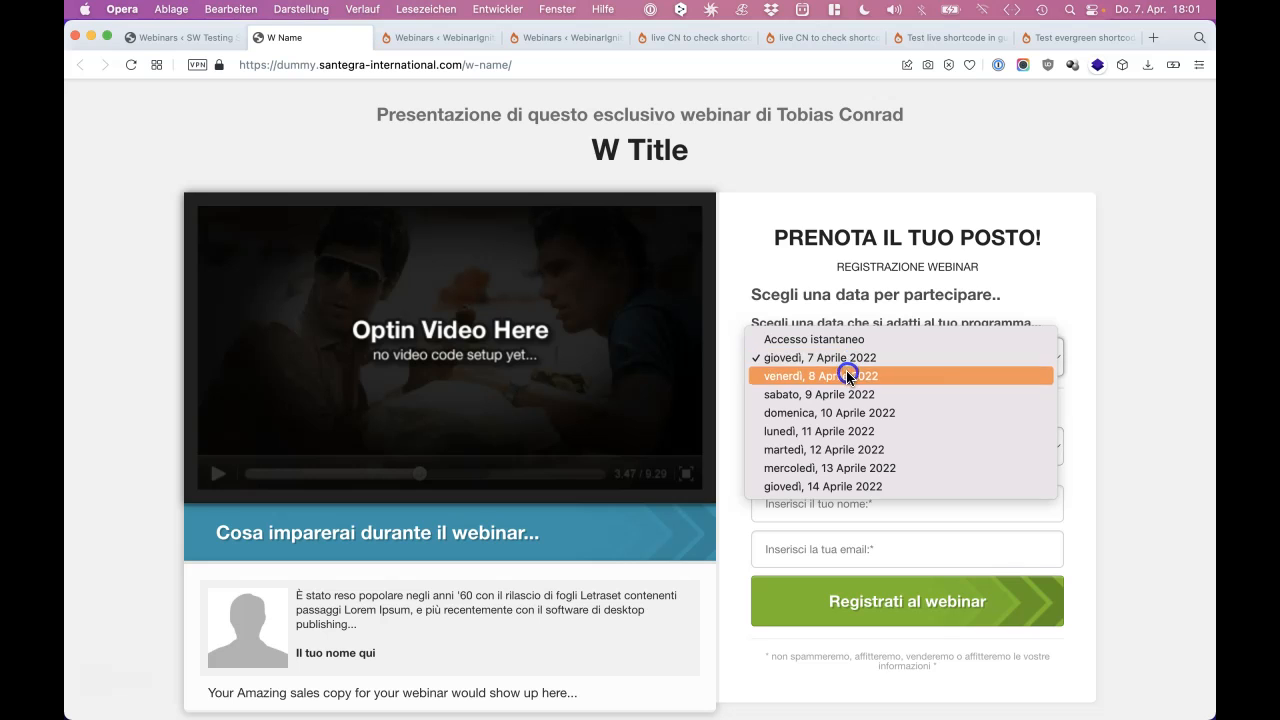
left_click(849, 371)
left_click(838, 446)
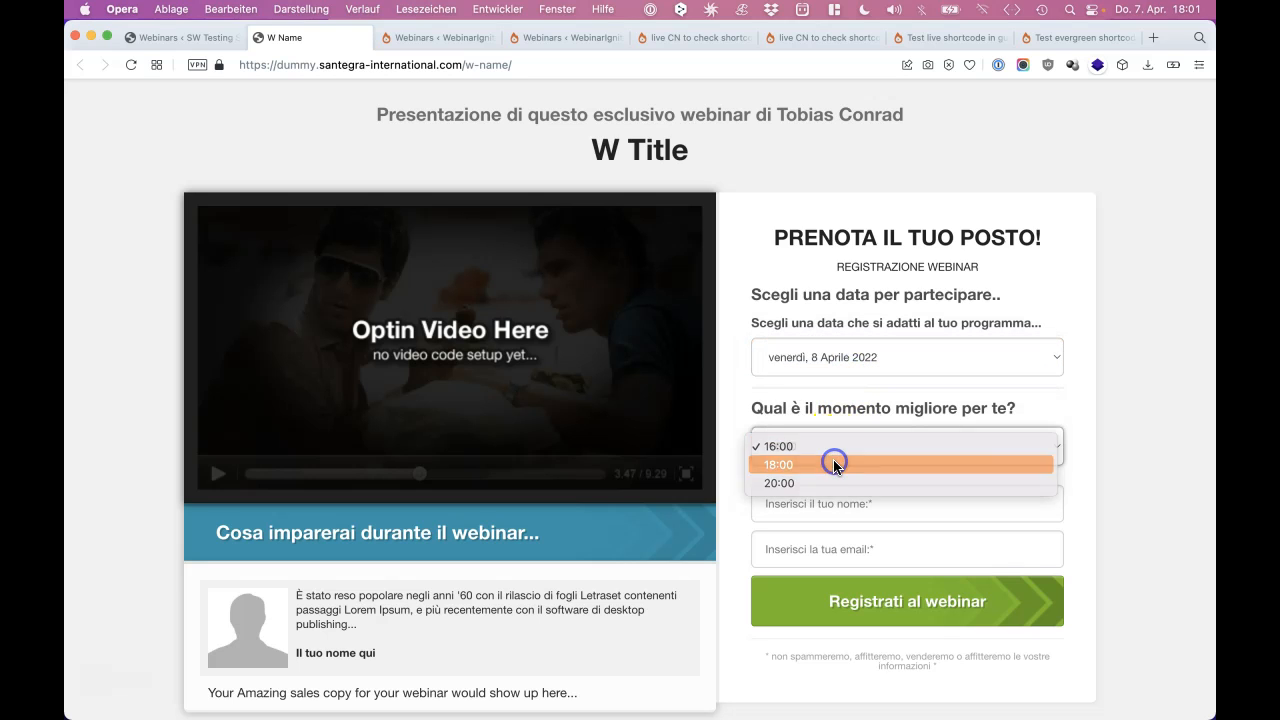
left_click(833, 460)
left_click(849, 360)
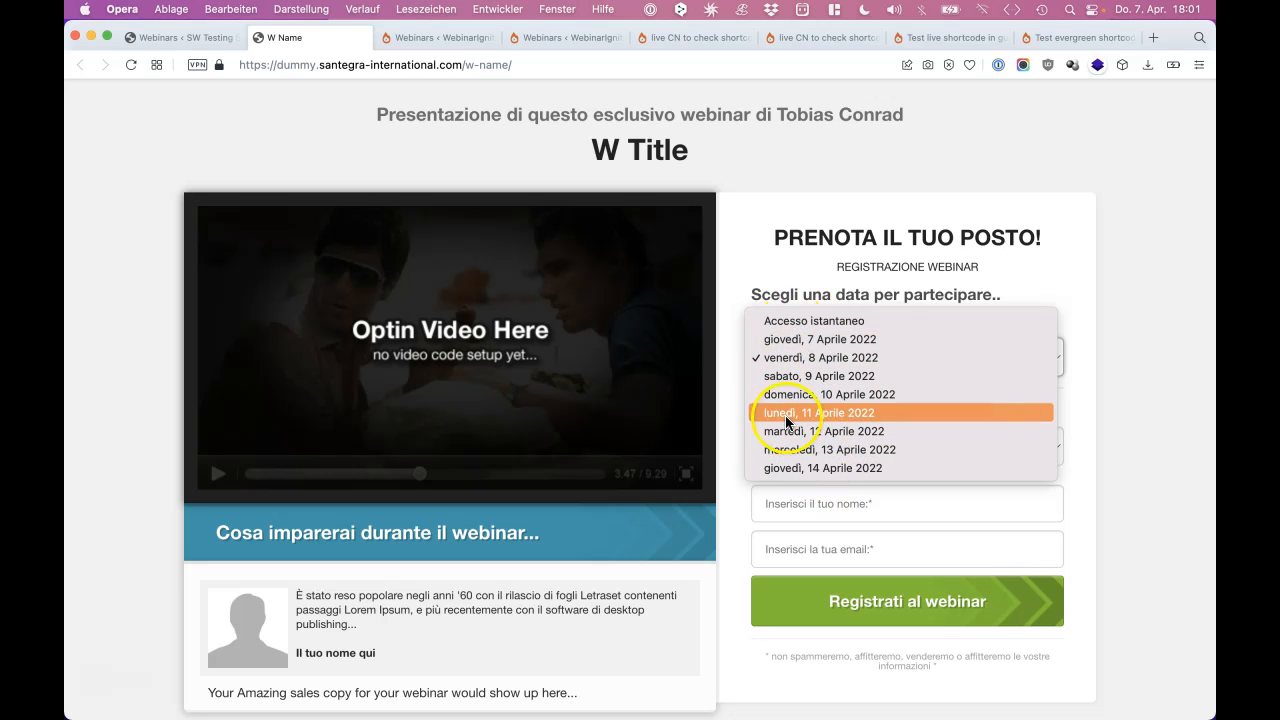
left_click(740, 478)
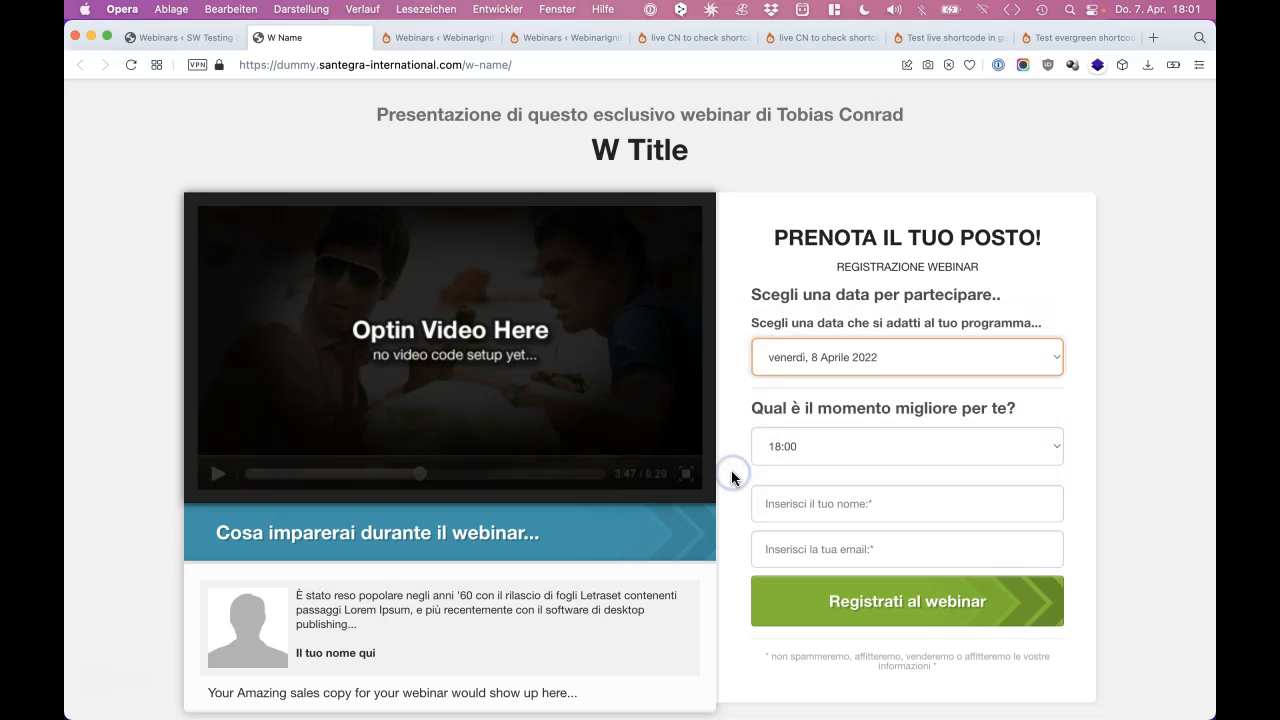
Set the weekday to Short in the webinar's Time & Date extra settings and save the webinar
left_click(208, 38)
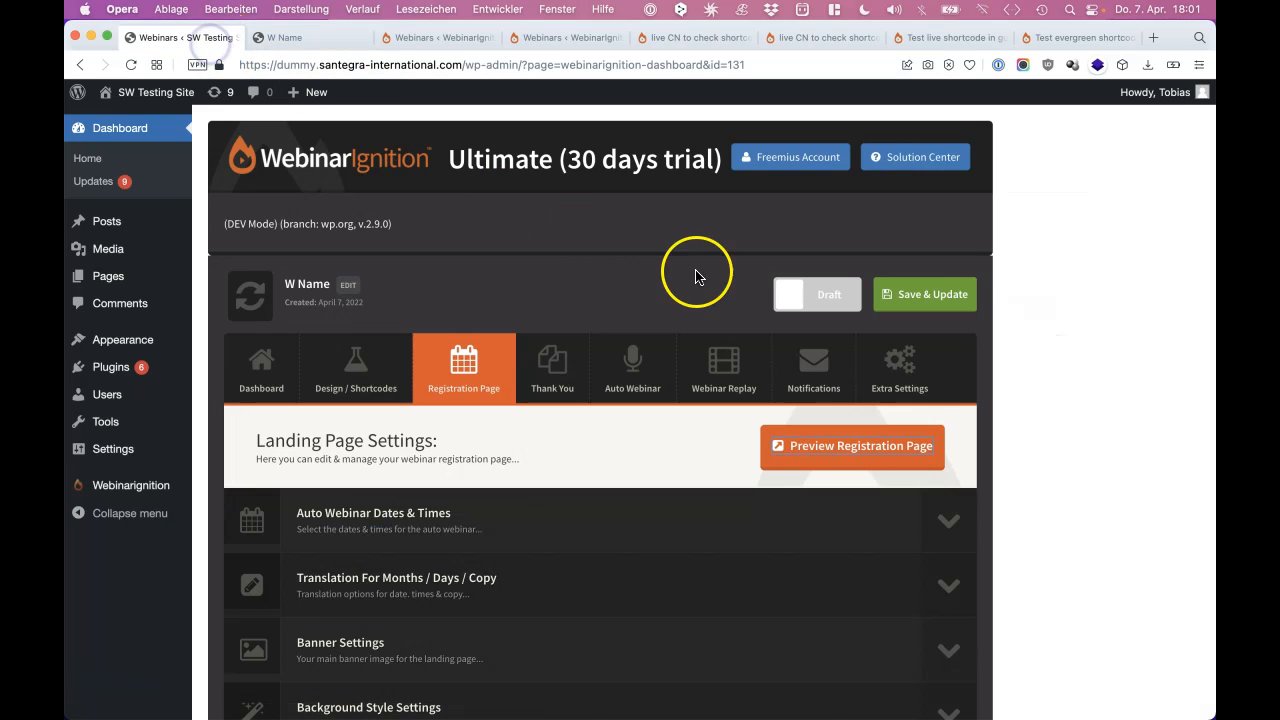
left_click(905, 362)
scroll(650, 430, "down", 2)
left_click(580, 449)
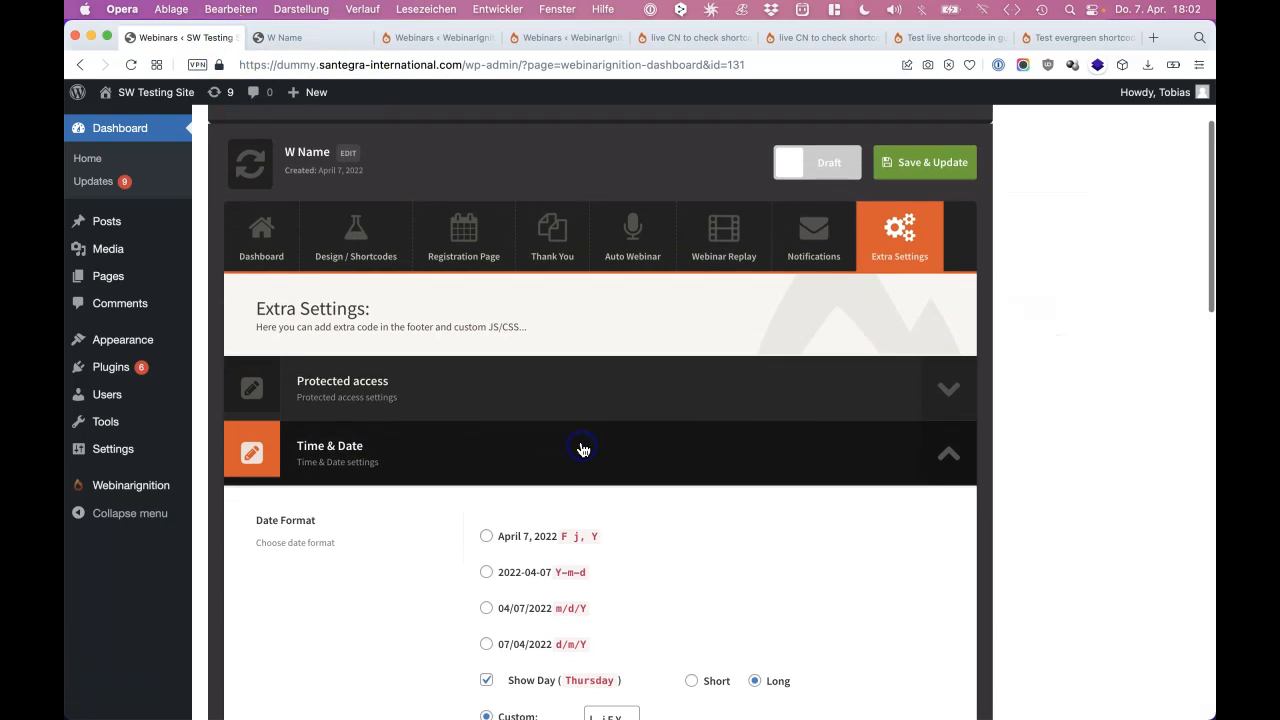
scroll(620, 470, "down", 4)
left_click(690, 500)
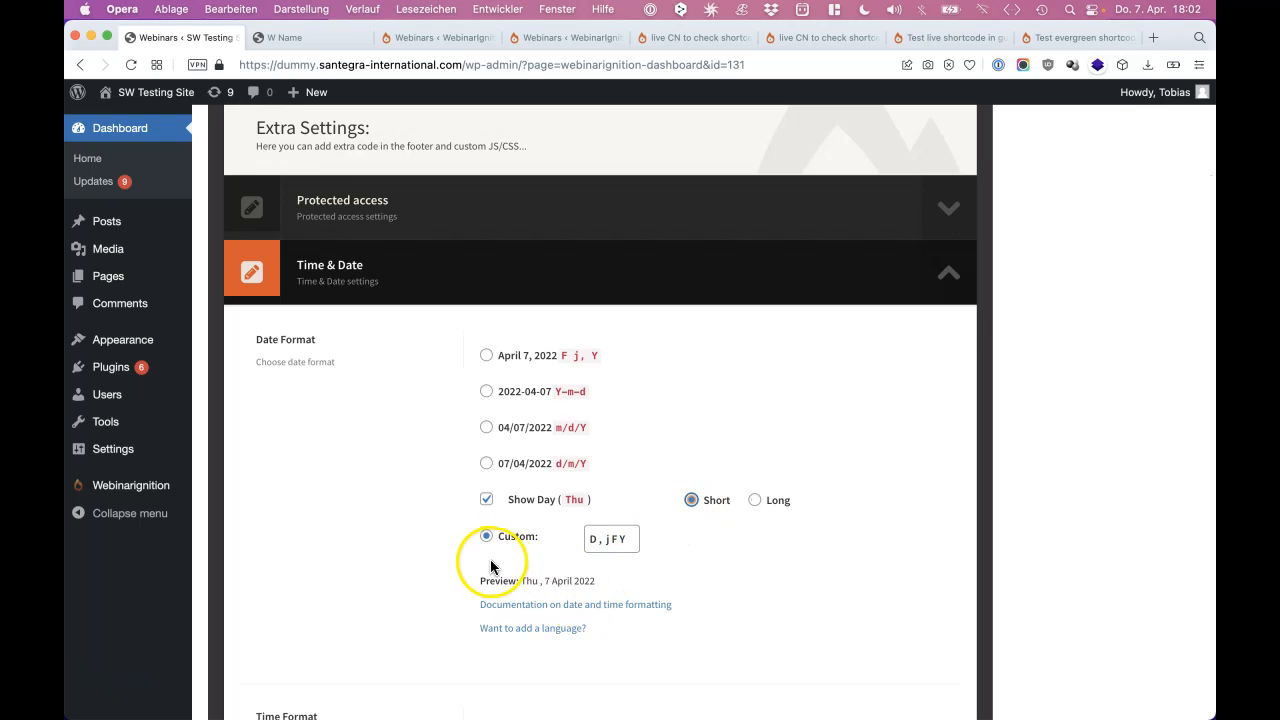
scroll(663, 565, "up", 5)
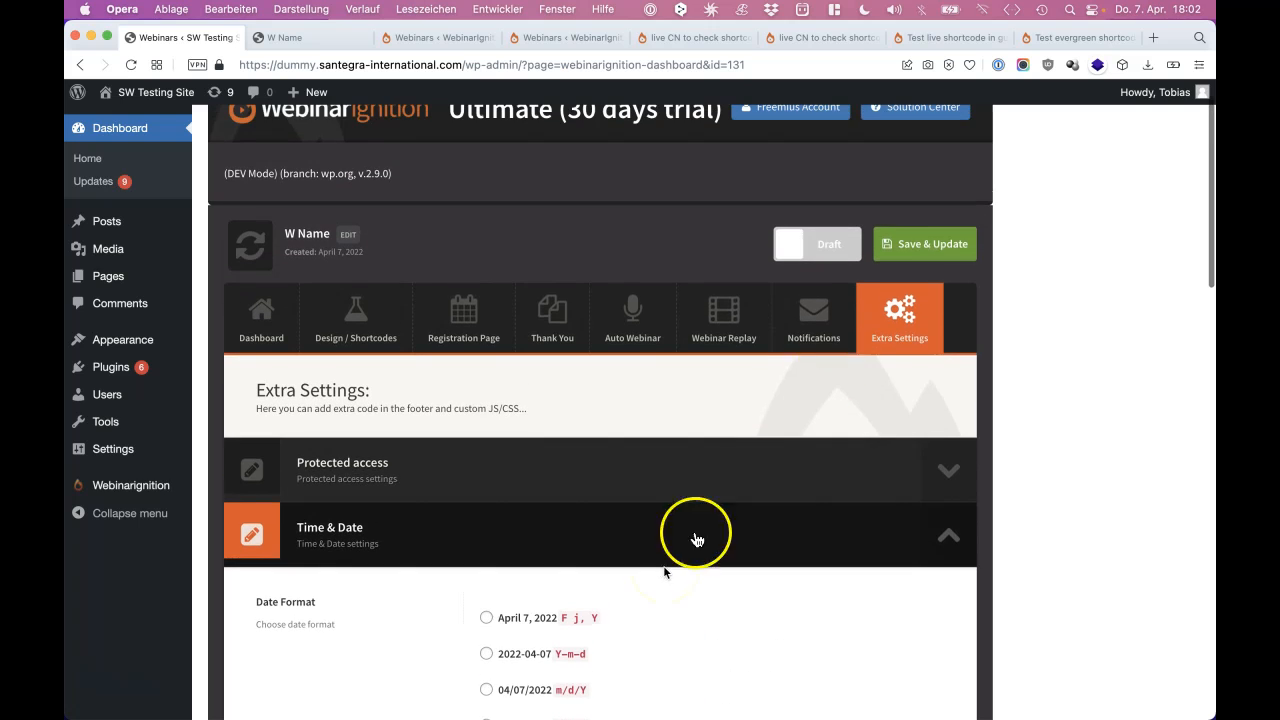
left_click(915, 249)
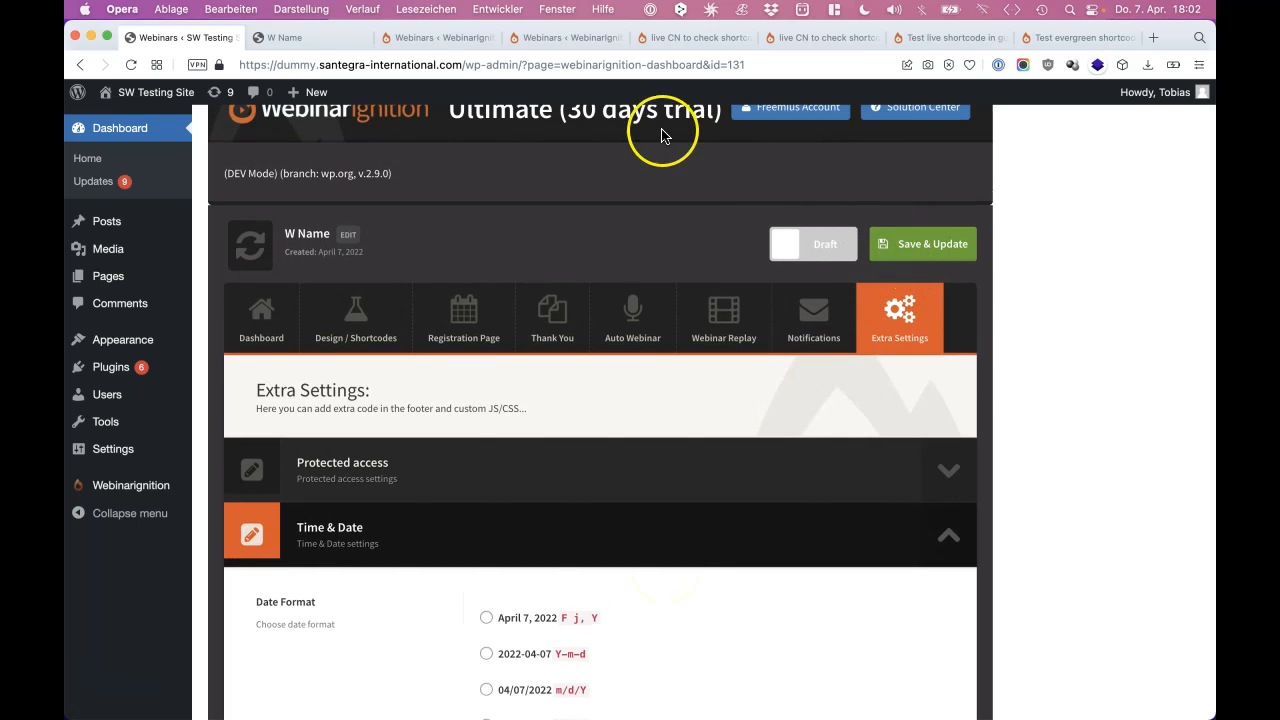
Reload the registration page and select 8 Aprile 2022 to check the short weekday format
left_click(337, 40)
left_click(346, 194)
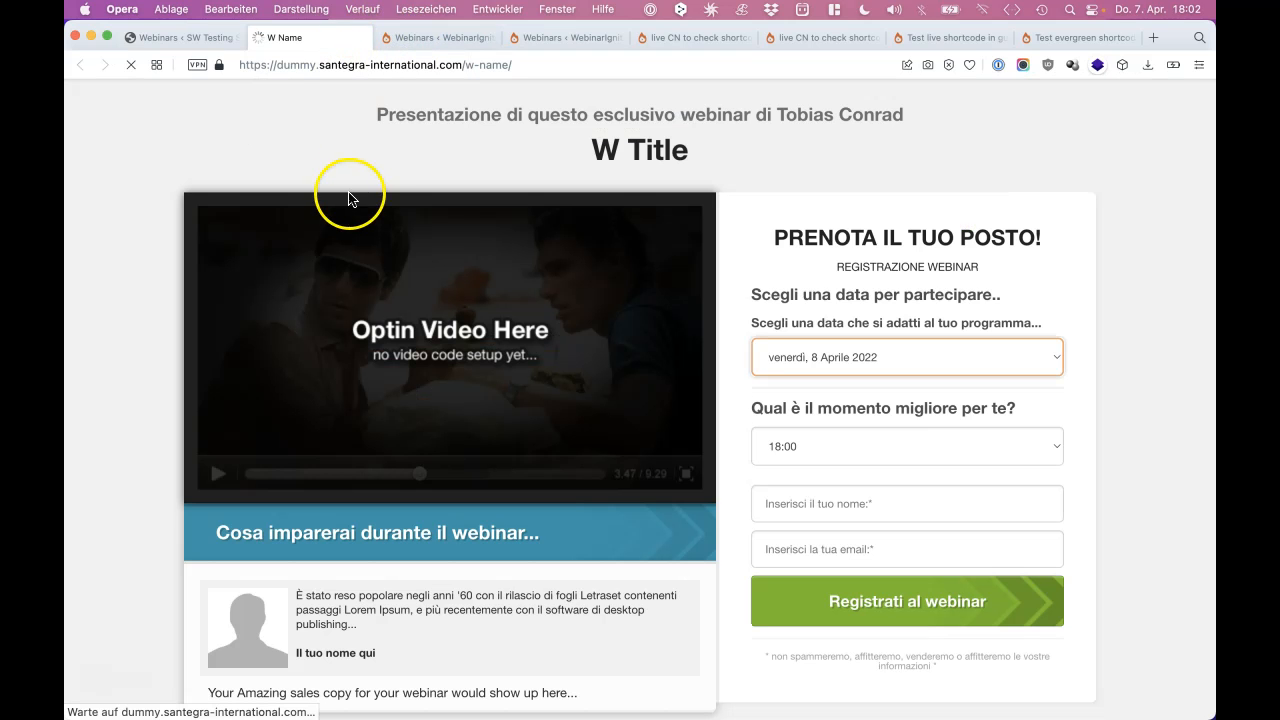
left_click(572, 270)
left_click(838, 354)
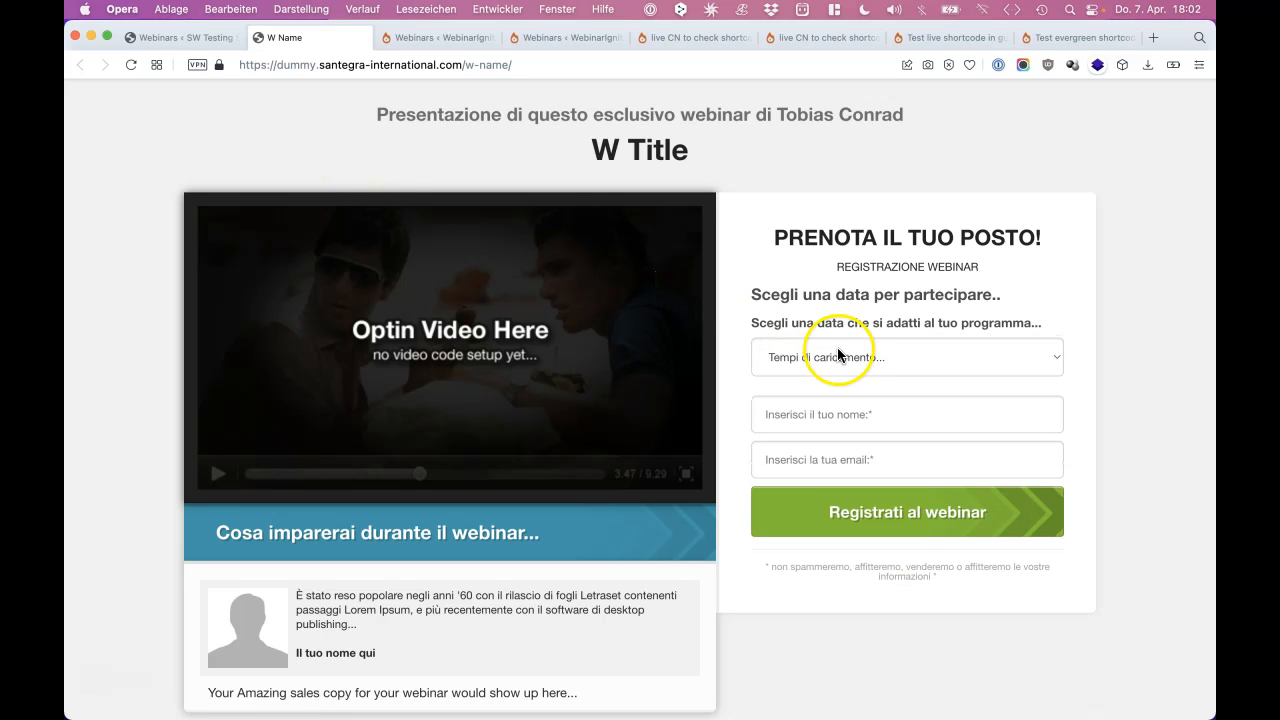
left_click(841, 393)
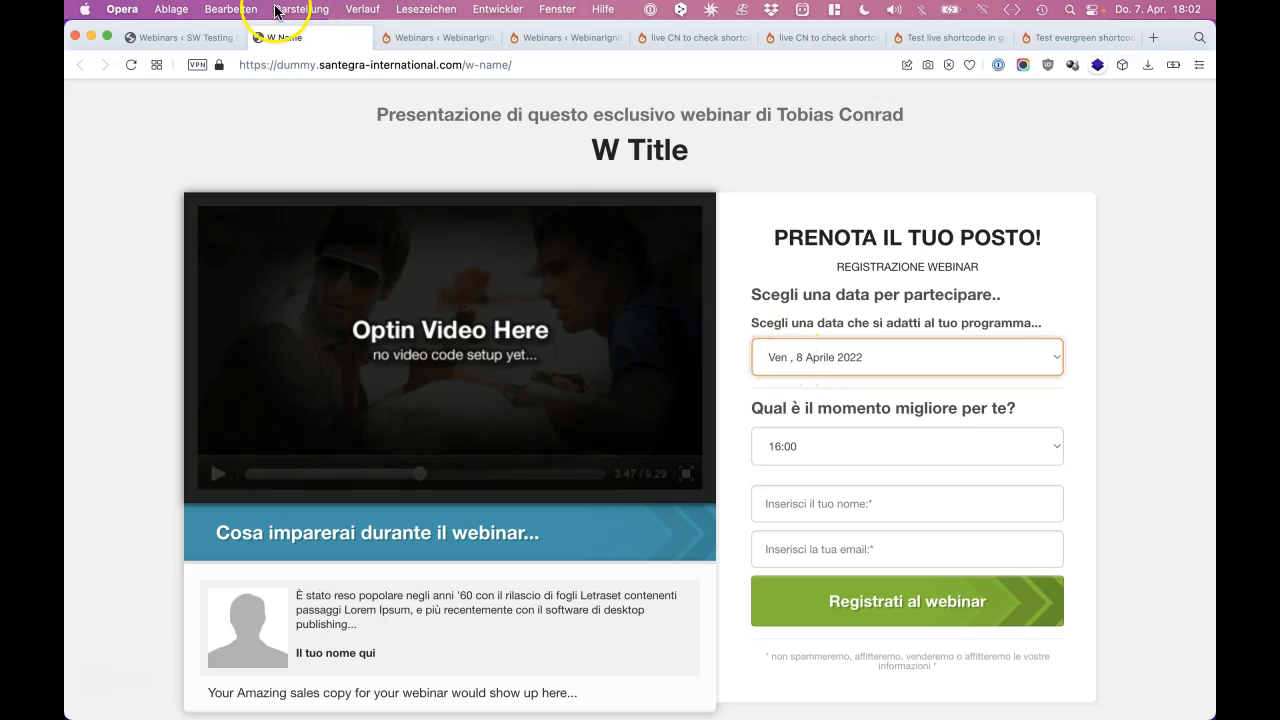
Remove the space before the comma so the custom date format is D, j F Y, and save the webinar
left_click(170, 37)
scroll(671, 510, "down", 3)
left_click(597, 564)
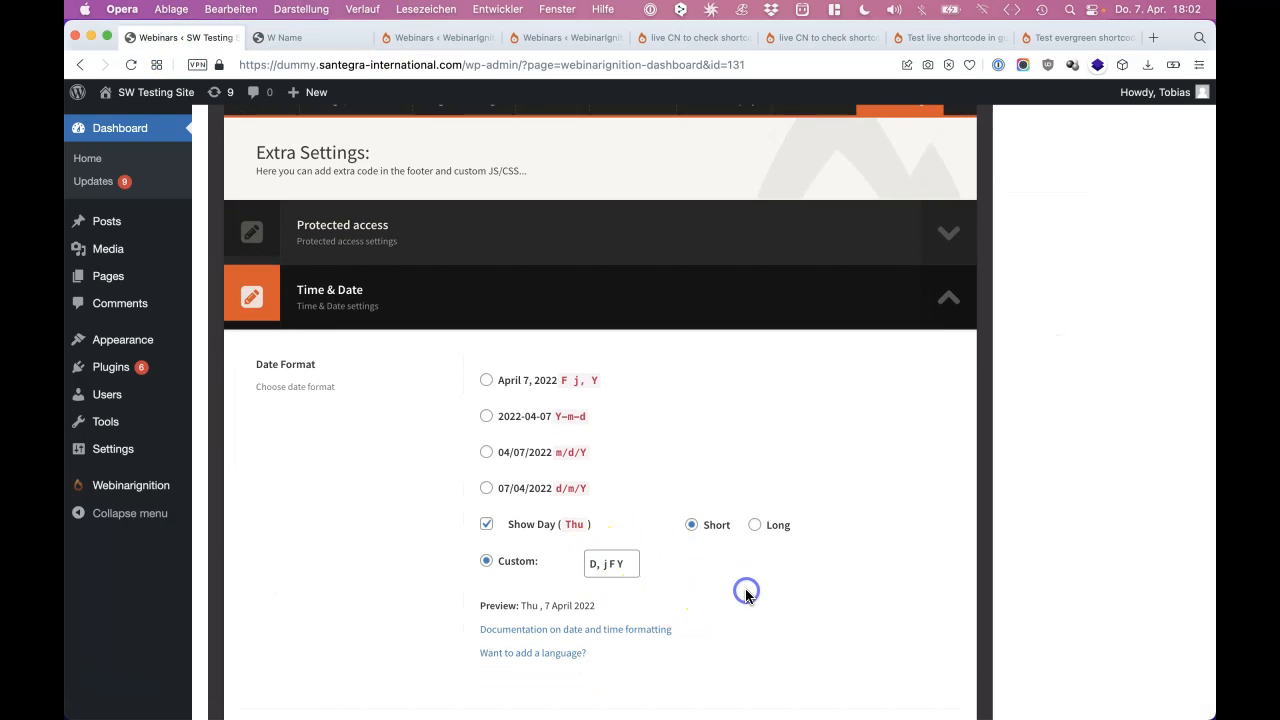
scroll(749, 591, "up", 5)
left_click(925, 292)
Reload the registration page, select Gio, 7 Aprile 2022 and examine the spacing and short weekdays in the date choices
left_click(345, 39)
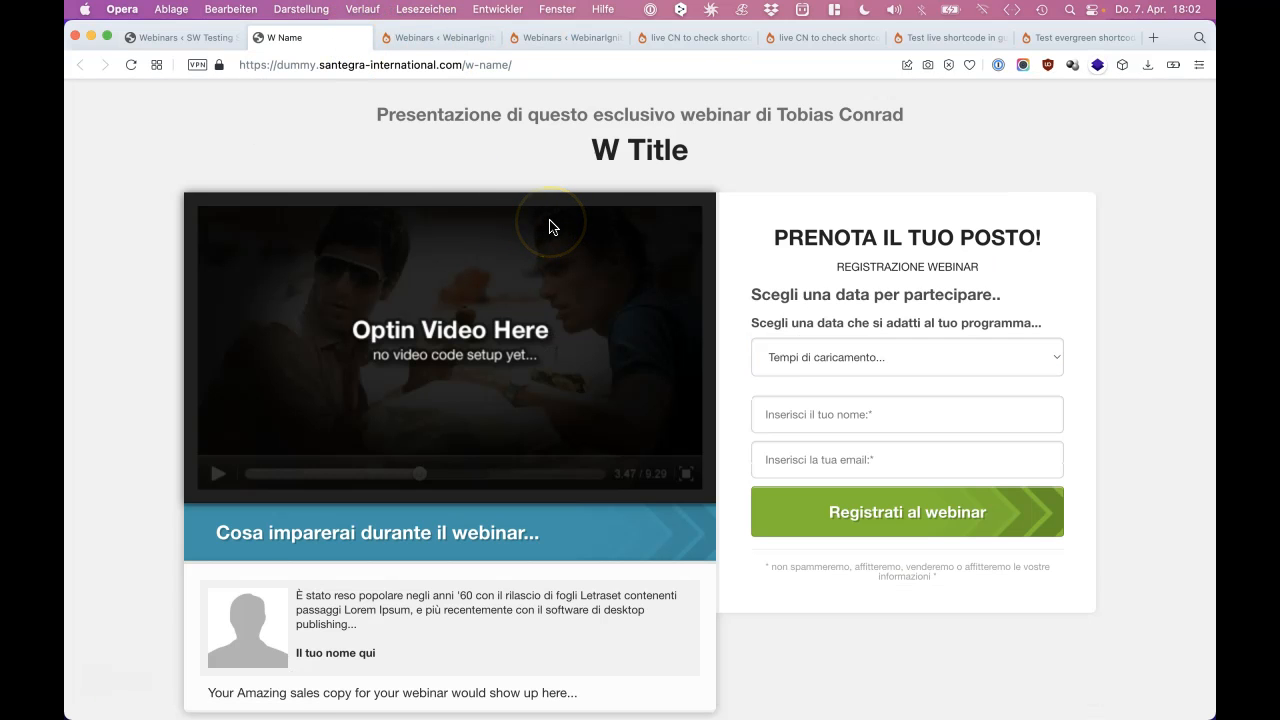
left_click(778, 357)
left_click(780, 376)
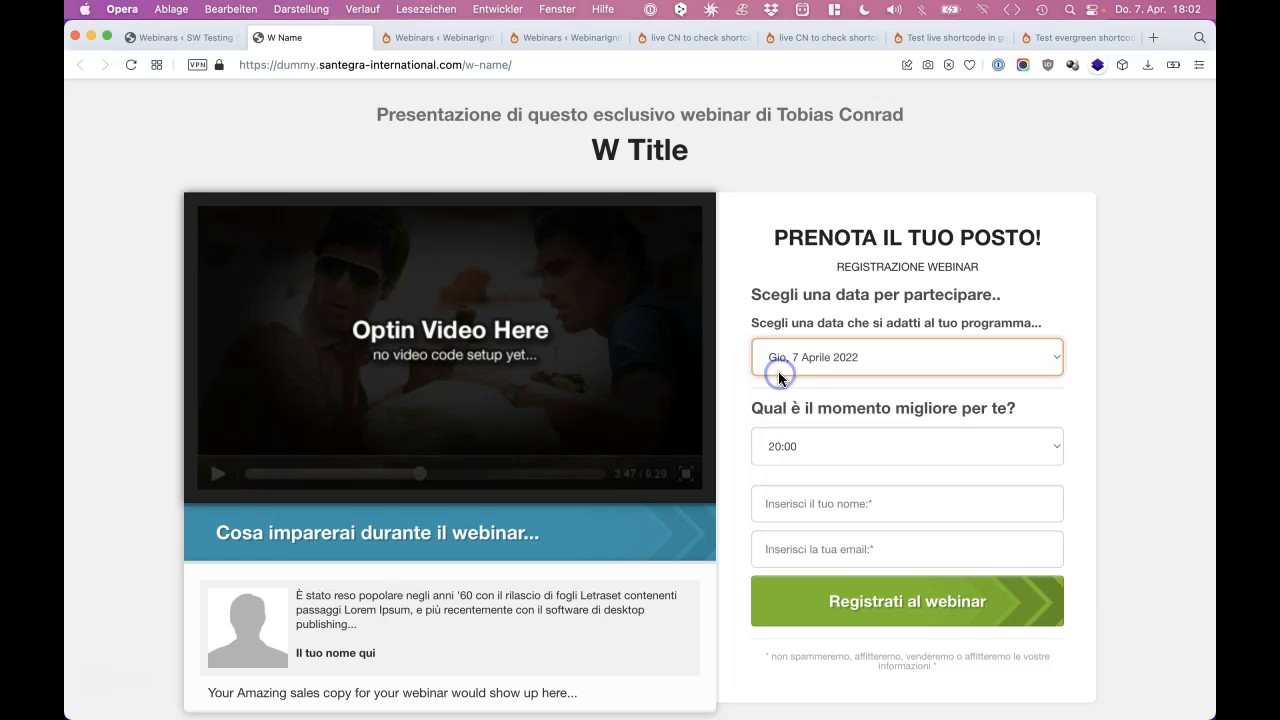
left_click(818, 356)
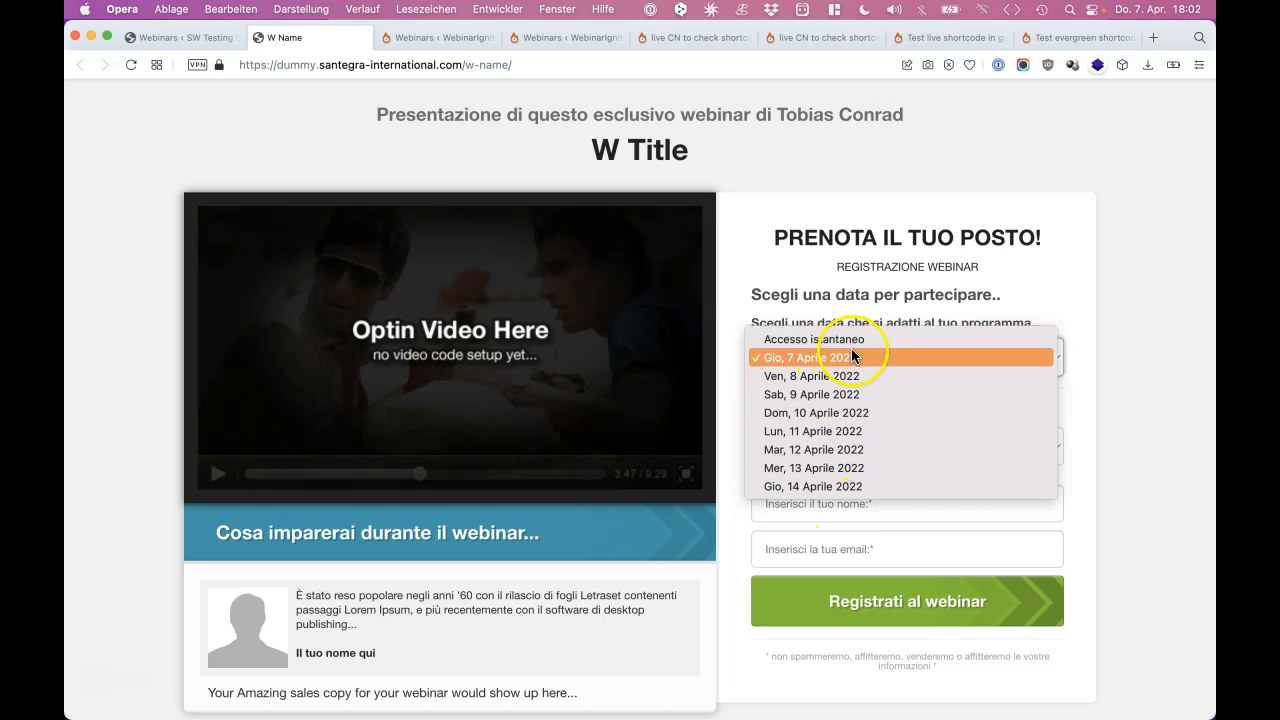
left_click(791, 300)
left_click(795, 365)
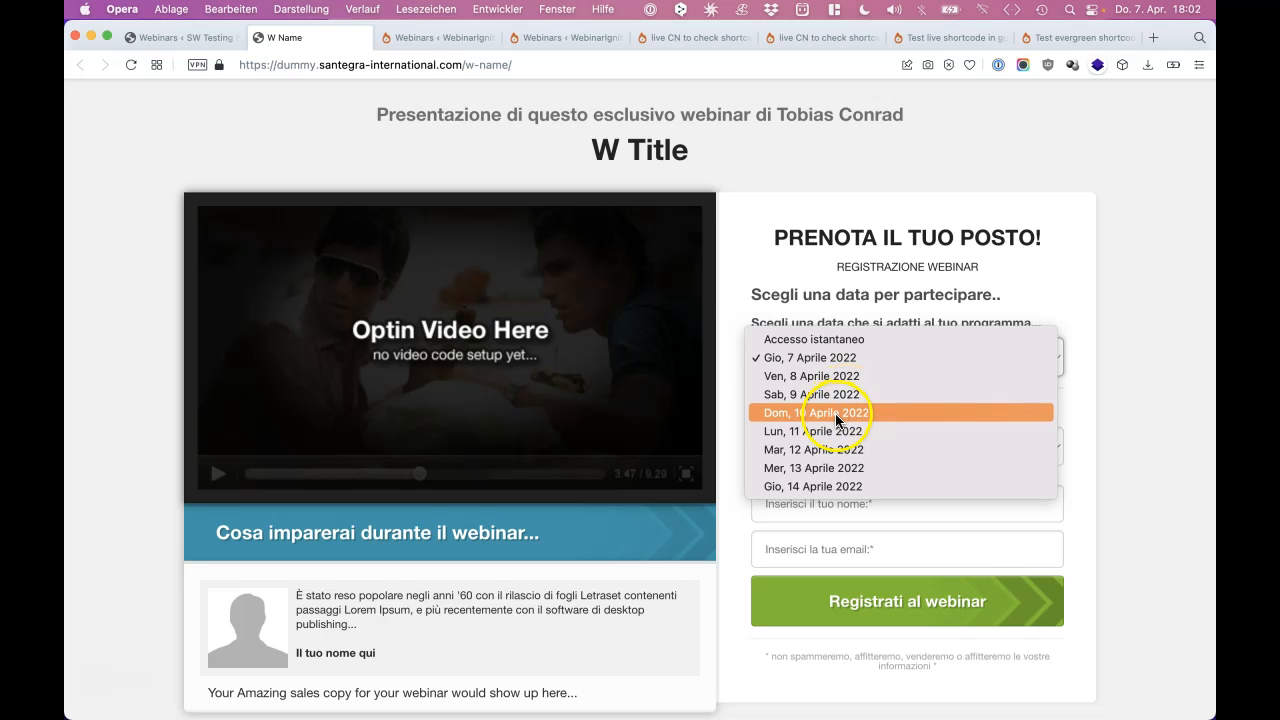
left_click(832, 302)
Compare the time choices for Gio, 7 Aprile 2022 and Ven, 8 Aprile 2022 on the registration page
left_click(817, 445)
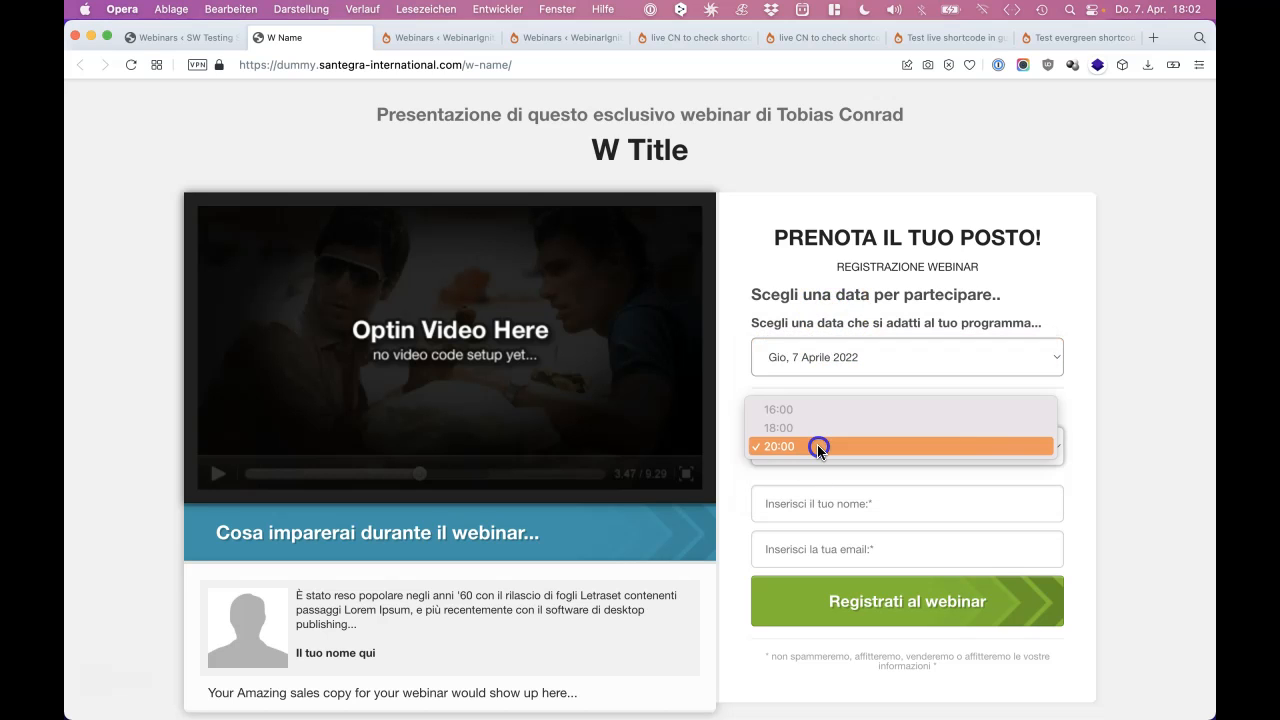
left_click(817, 445)
left_click(825, 370)
left_click(825, 375)
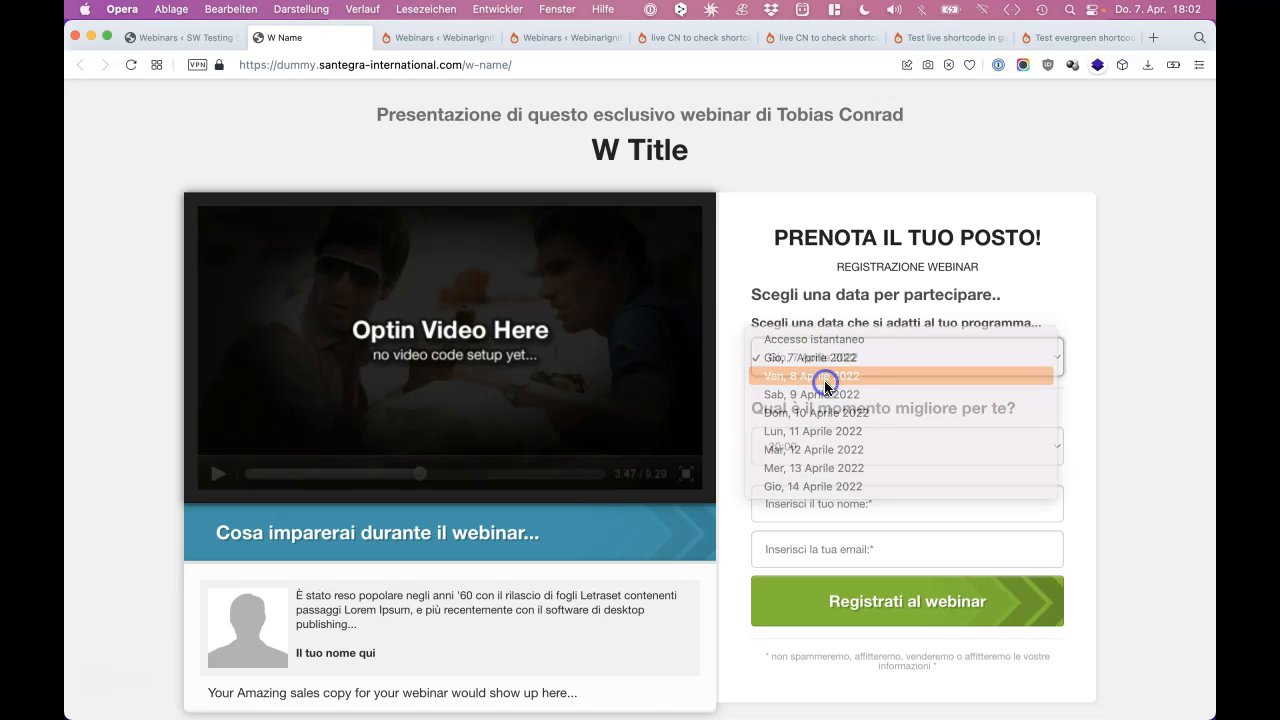
left_click(810, 447)
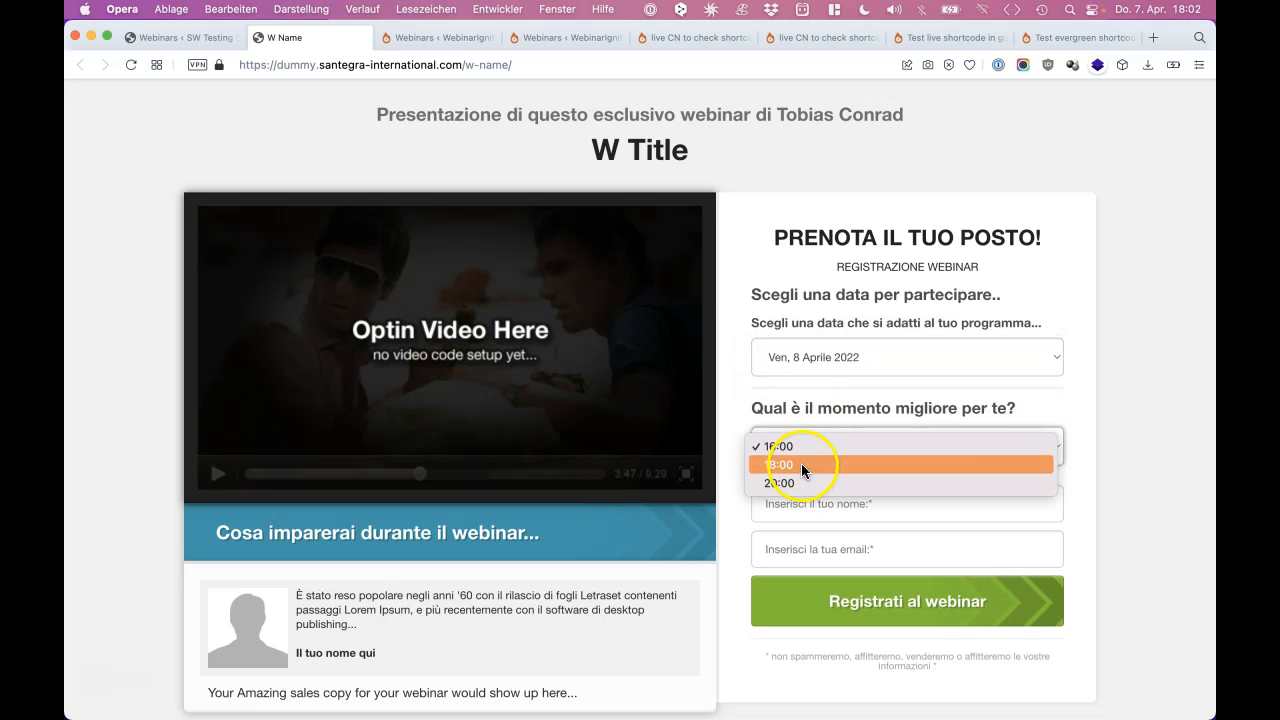
left_click(797, 400)
left_click(804, 491)
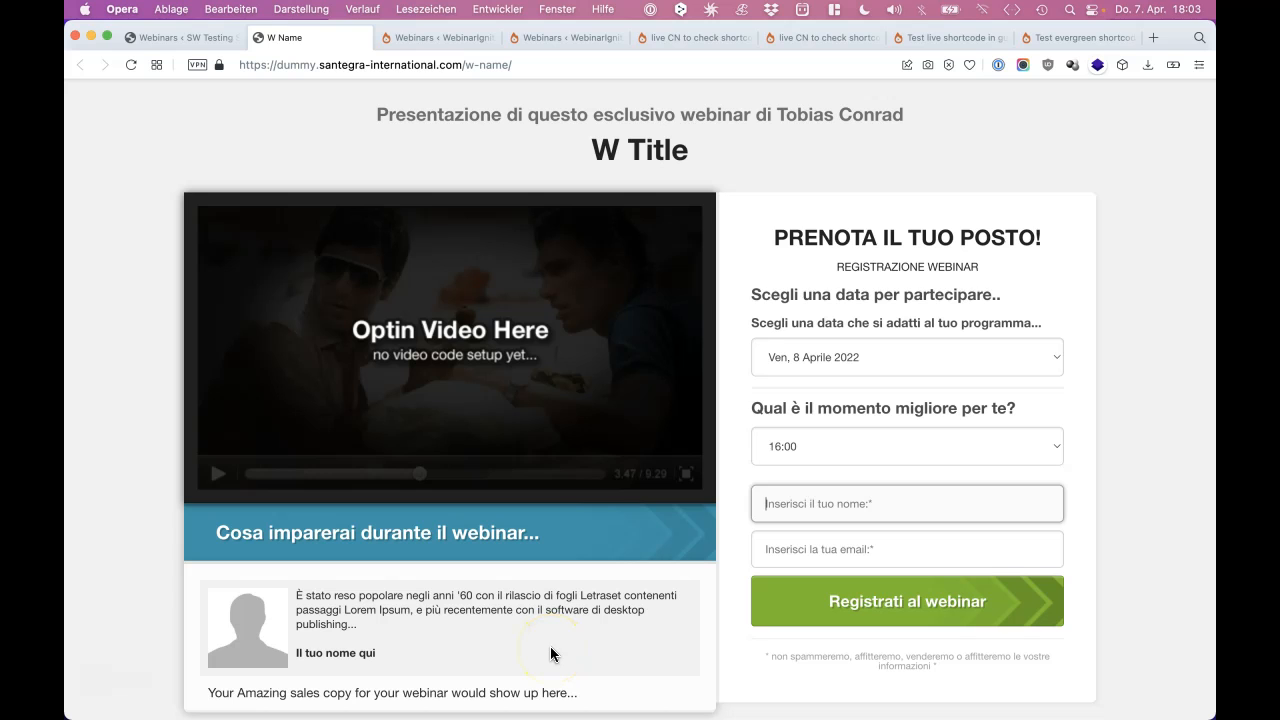
Review the sign-up email's subject and body copy in the notification settings of the webinar "live CN to check shortcodes"
left_click(443, 38)
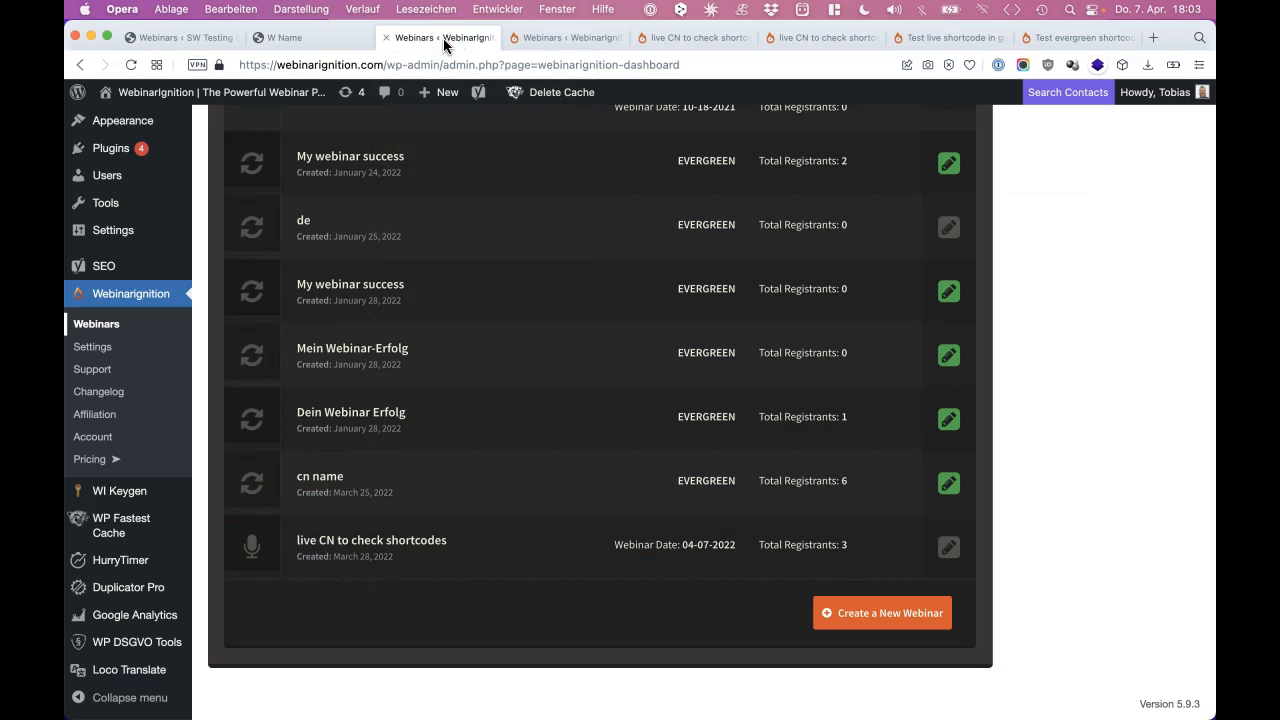
left_click(546, 38)
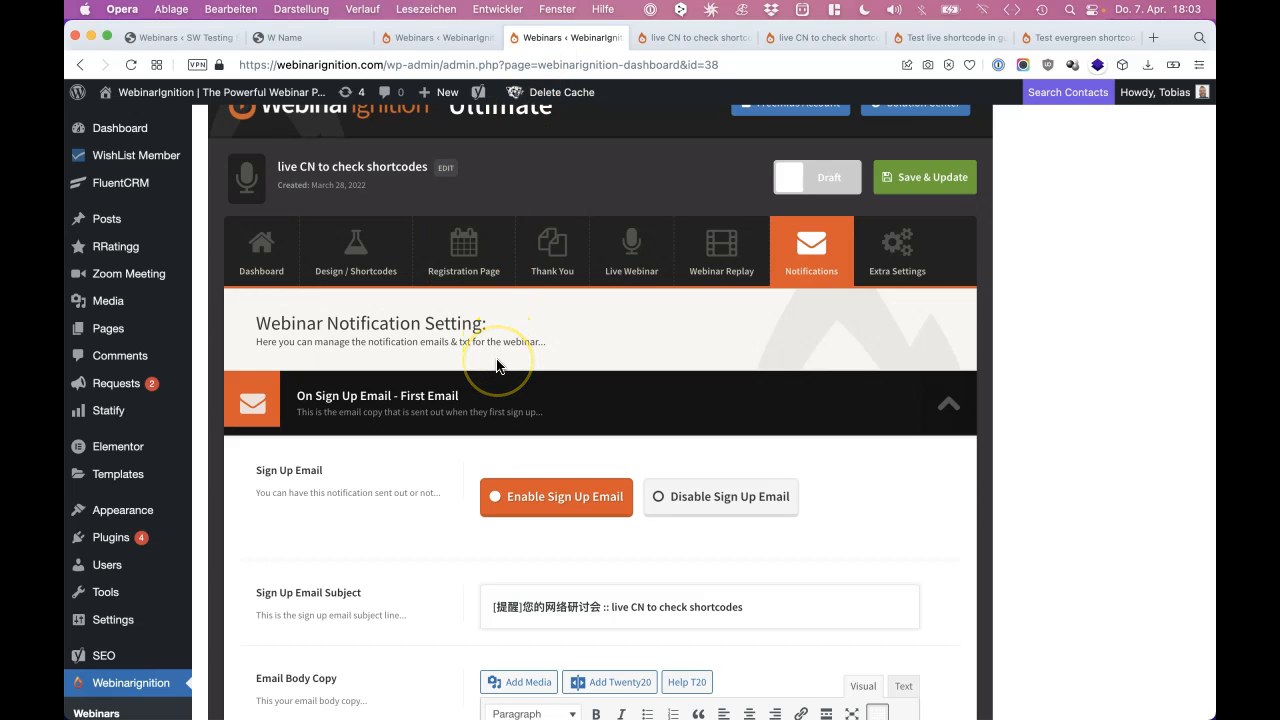
scroll(497, 366, "down", 5)
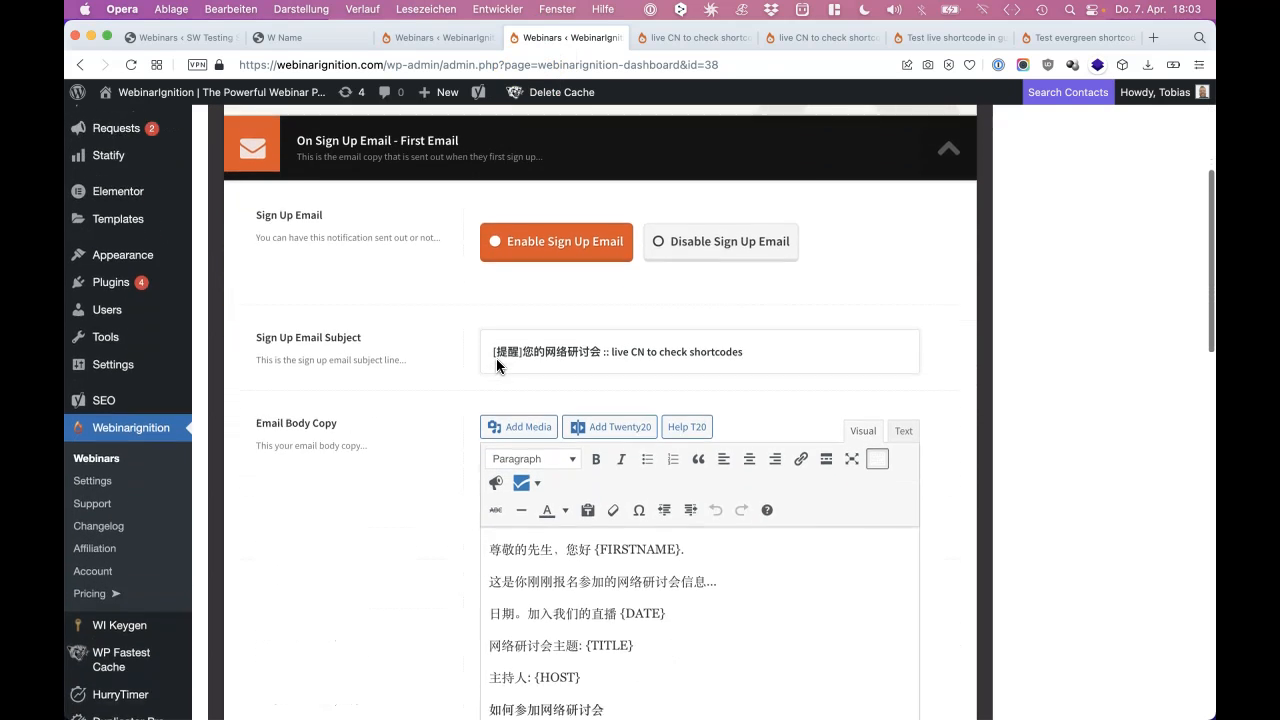
scroll(497, 366, "down", 2)
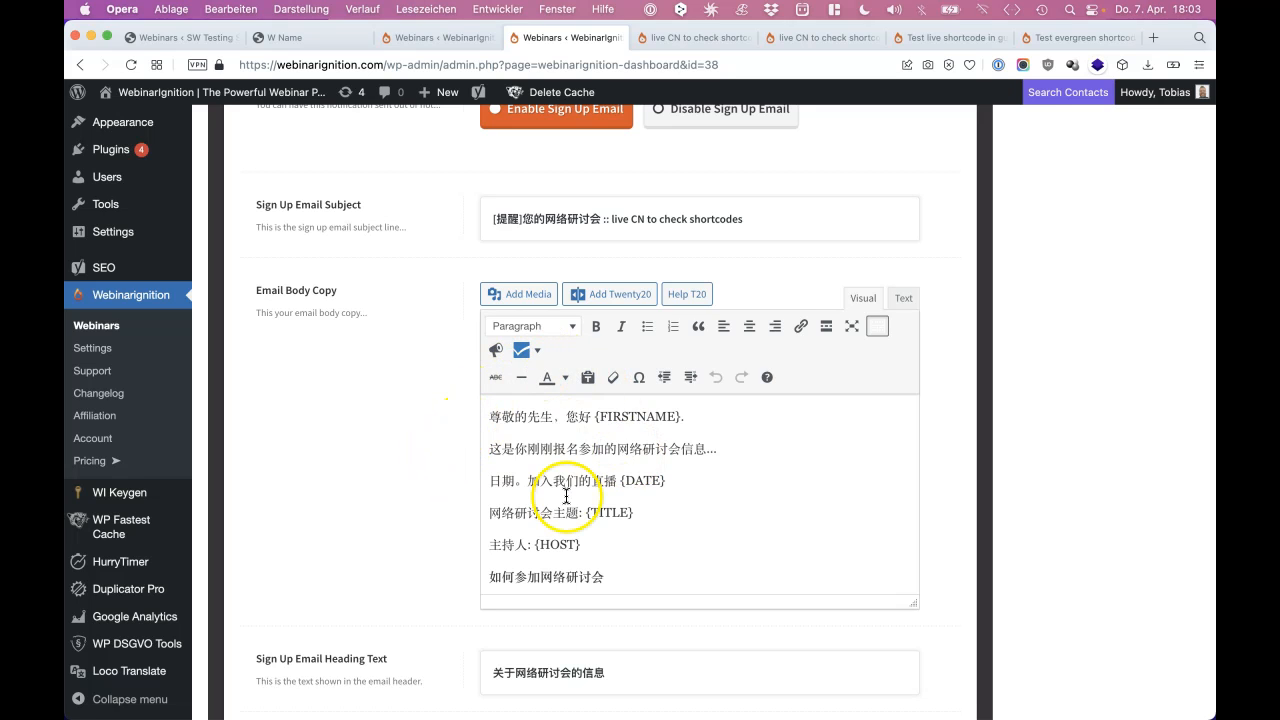
scroll(566, 495, "down", 10)
scroll(566, 495, "up", 10)
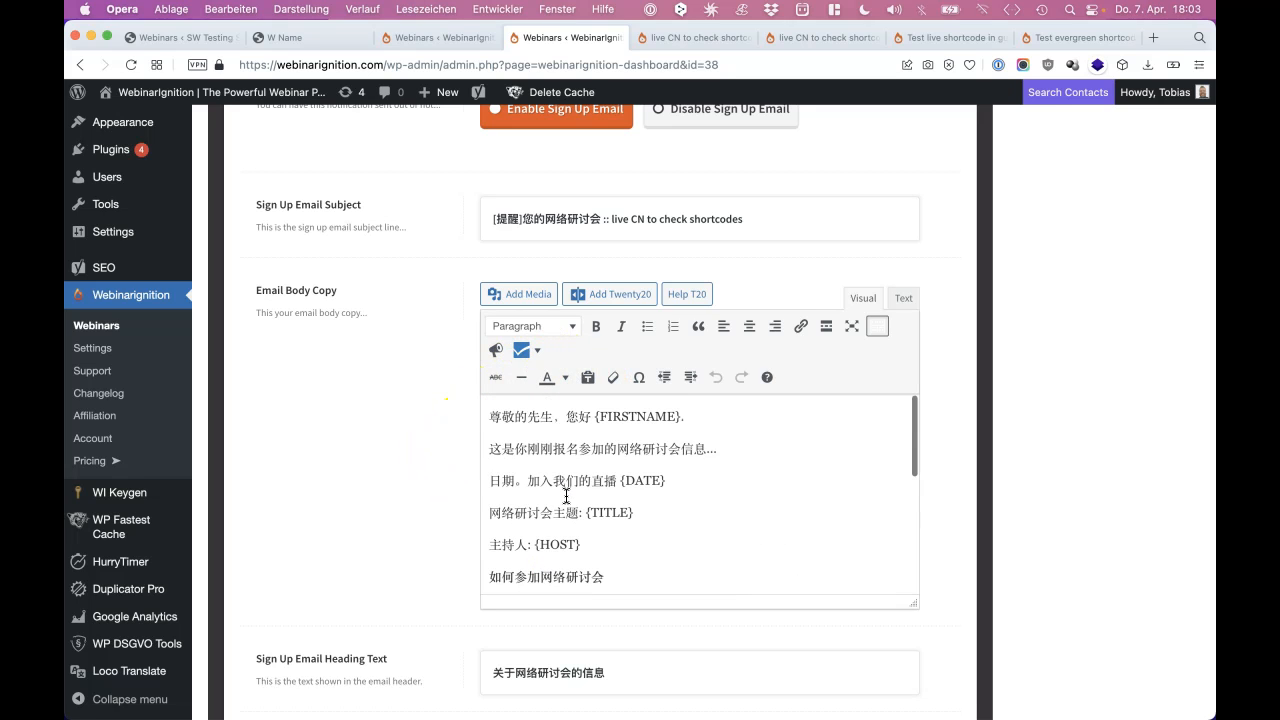
scroll(419, 493, "up", 5)
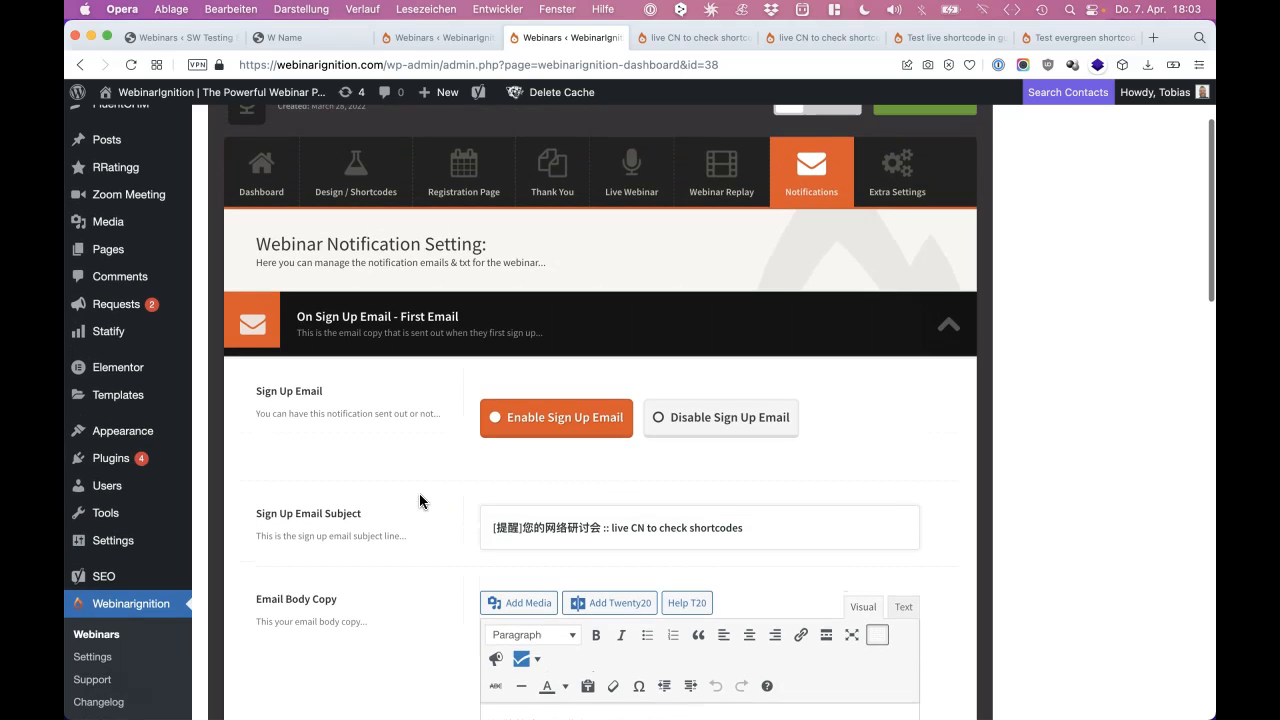
Narrow the browser window, bring the received Chinese sign-up email forward in Mail and read its header and body
left_click(1212, 403)
left_click_drag(1054, 403, 1058, 398)
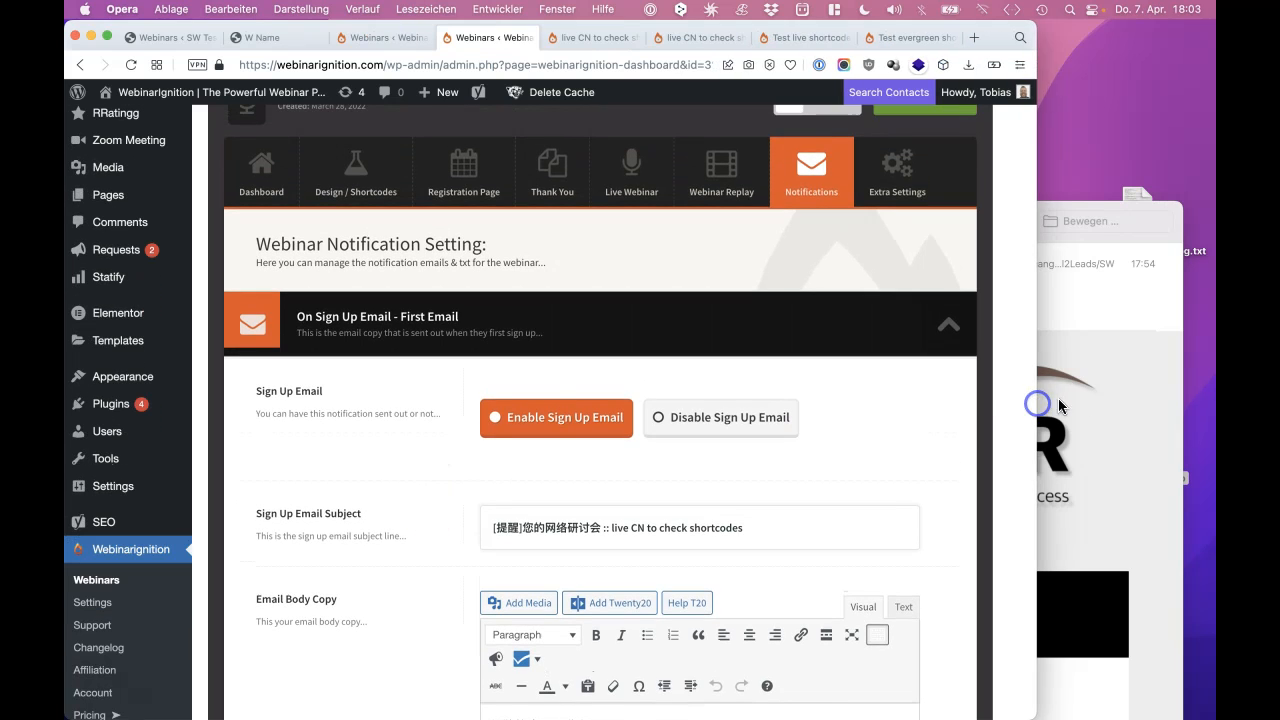
left_click(1058, 398)
left_click_drag(923, 226, 650, 33)
left_click(667, 425)
scroll(667, 425, "down", 1)
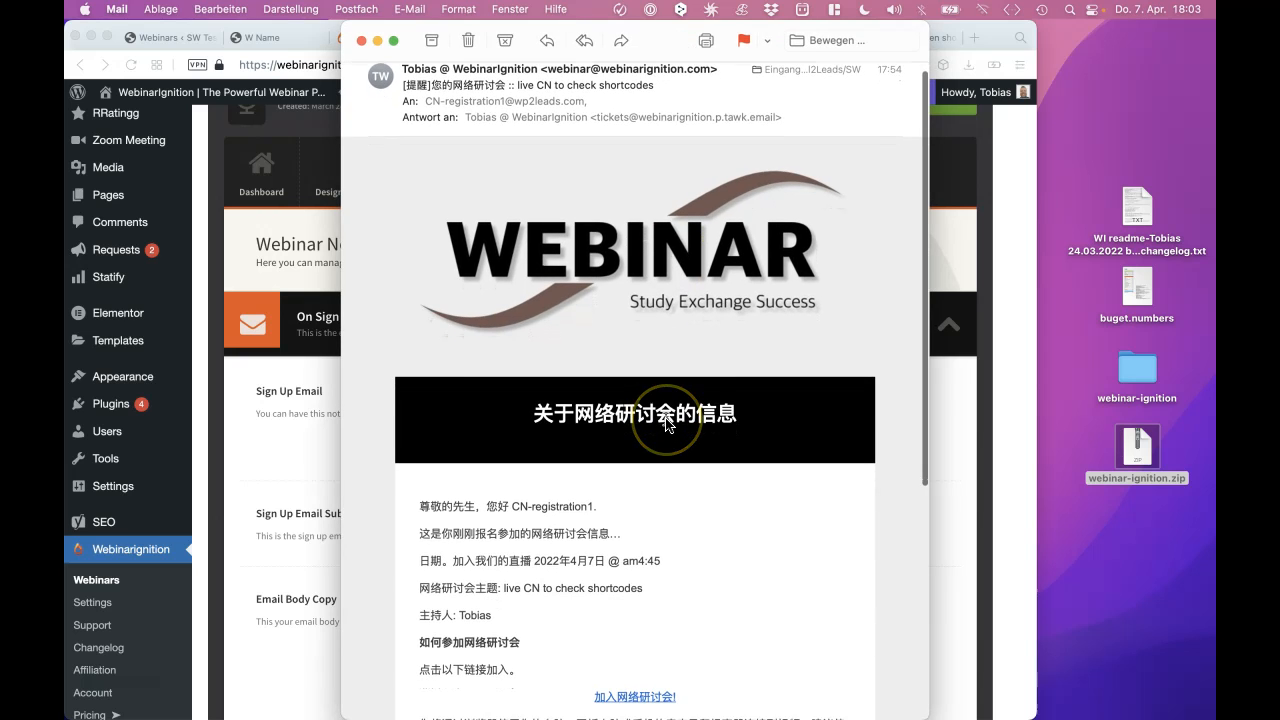
scroll(666, 420, "up", 1)
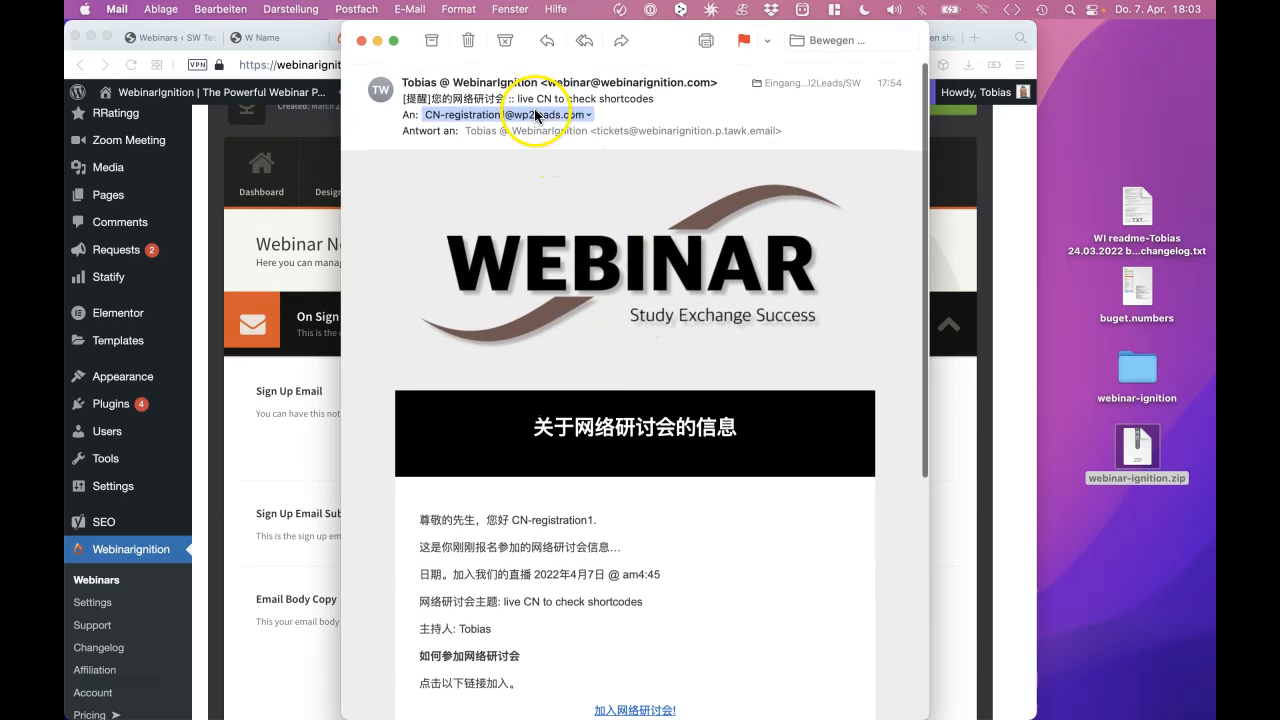
scroll(565, 260, "down", 4)
scroll(561, 321, "down", 5)
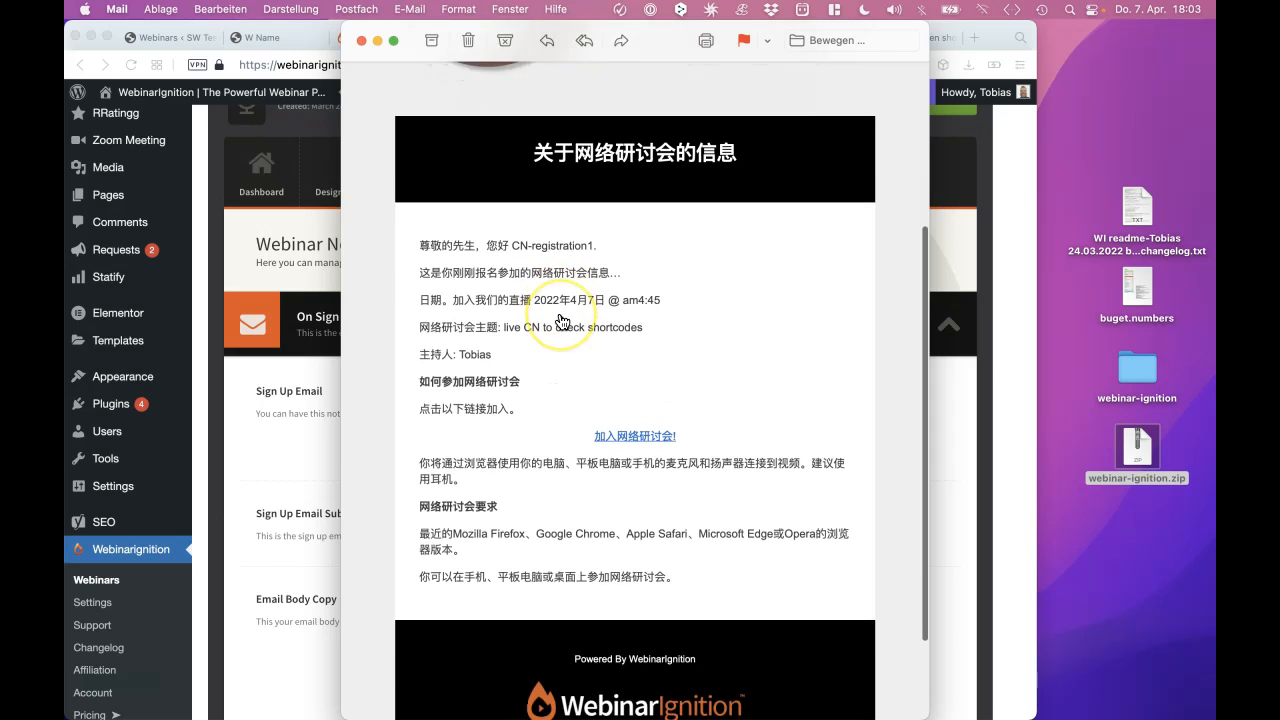
Examine the sign-up email's footer, marking the copyright line and the tagline "The Powerful Webinar Platform for Live & Automated Webinars"
left_click(472, 631)
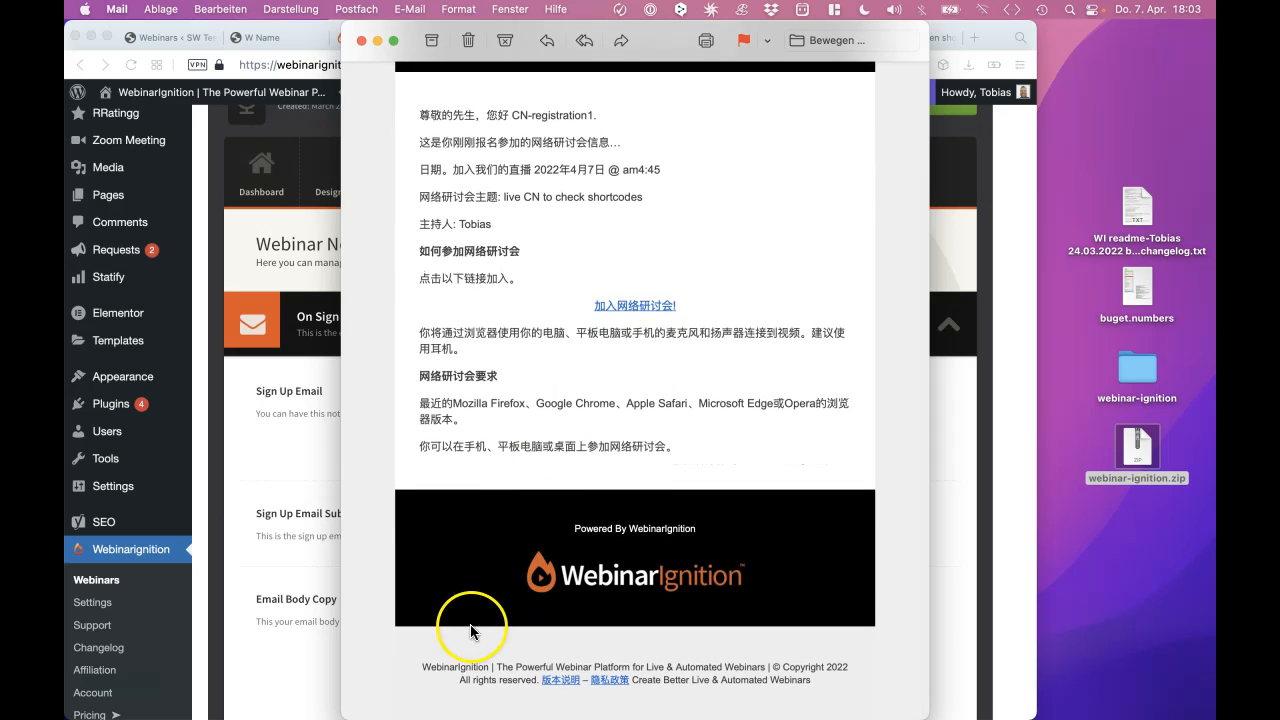
left_click_drag(415, 665, 430, 691)
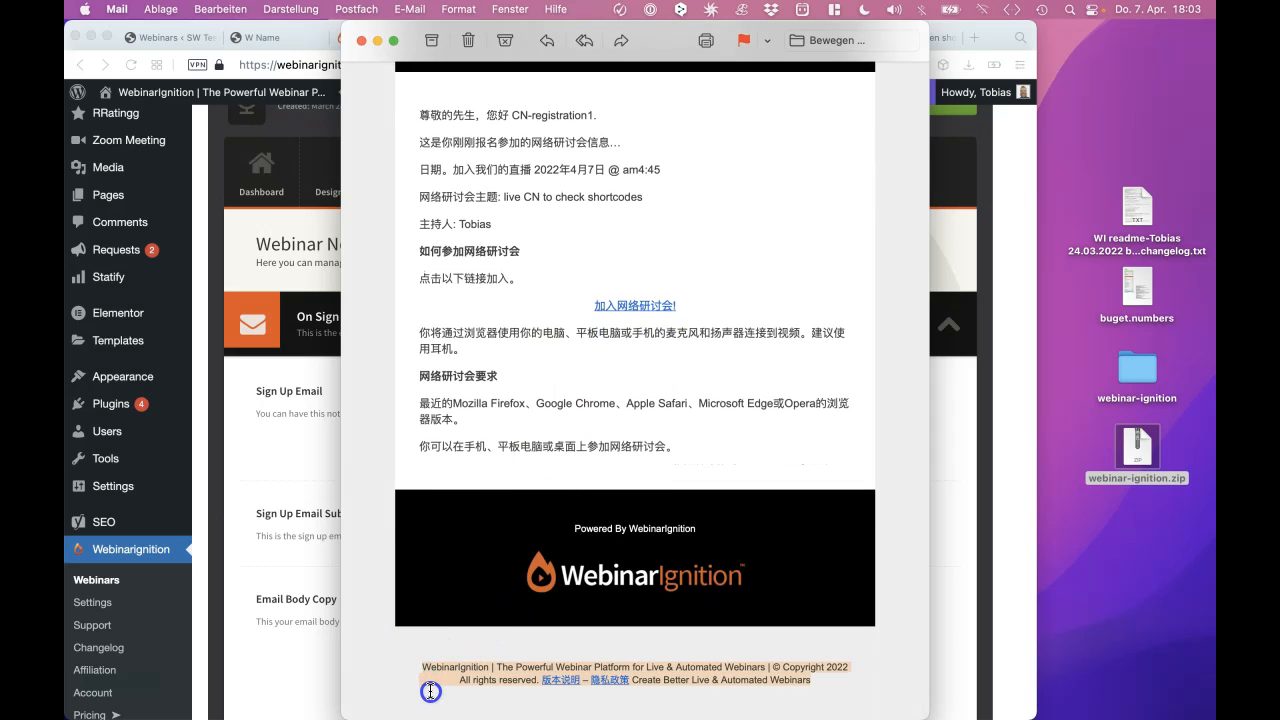
left_click(430, 691)
left_click(572, 369)
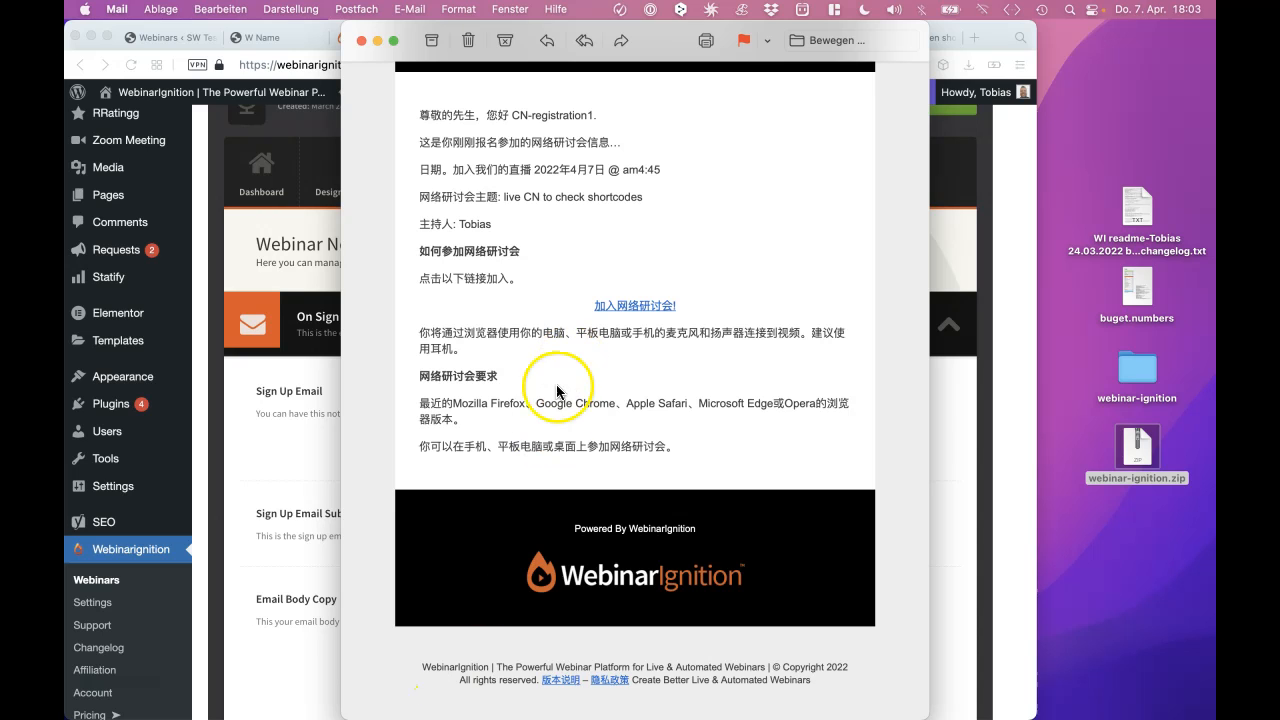
scroll(529, 416, "up", 5)
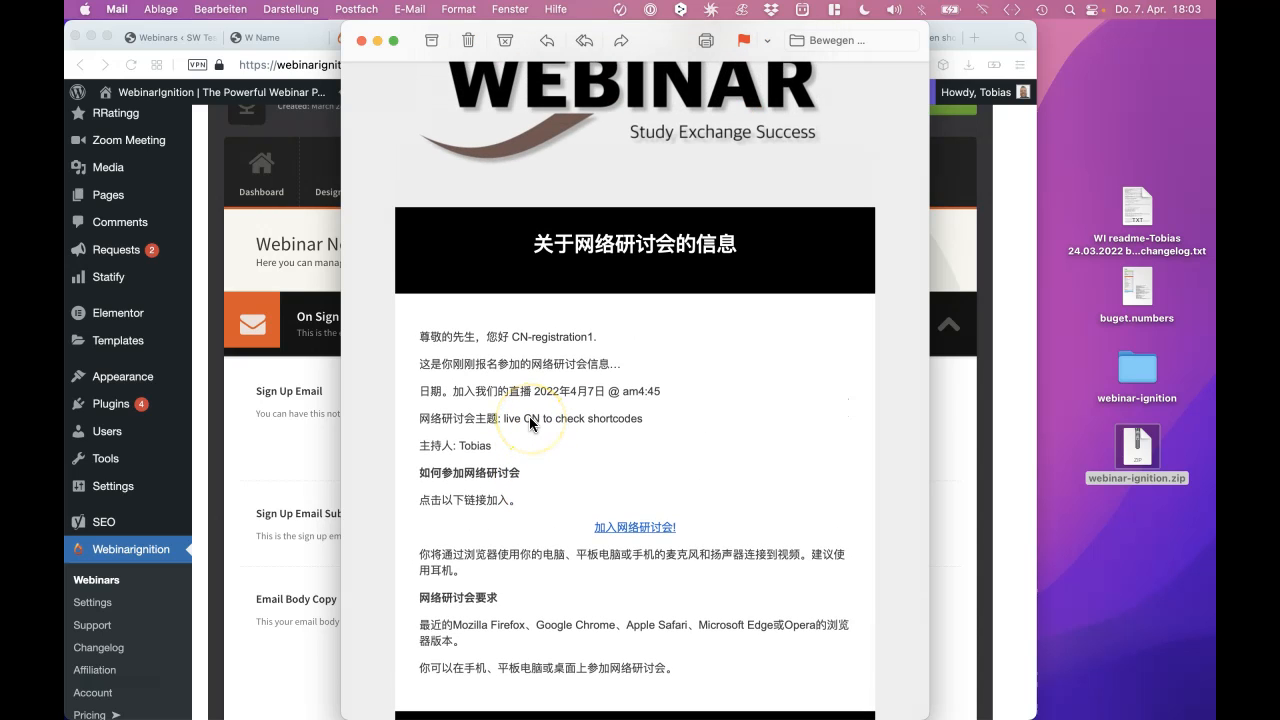
scroll(529, 537, "down", 5)
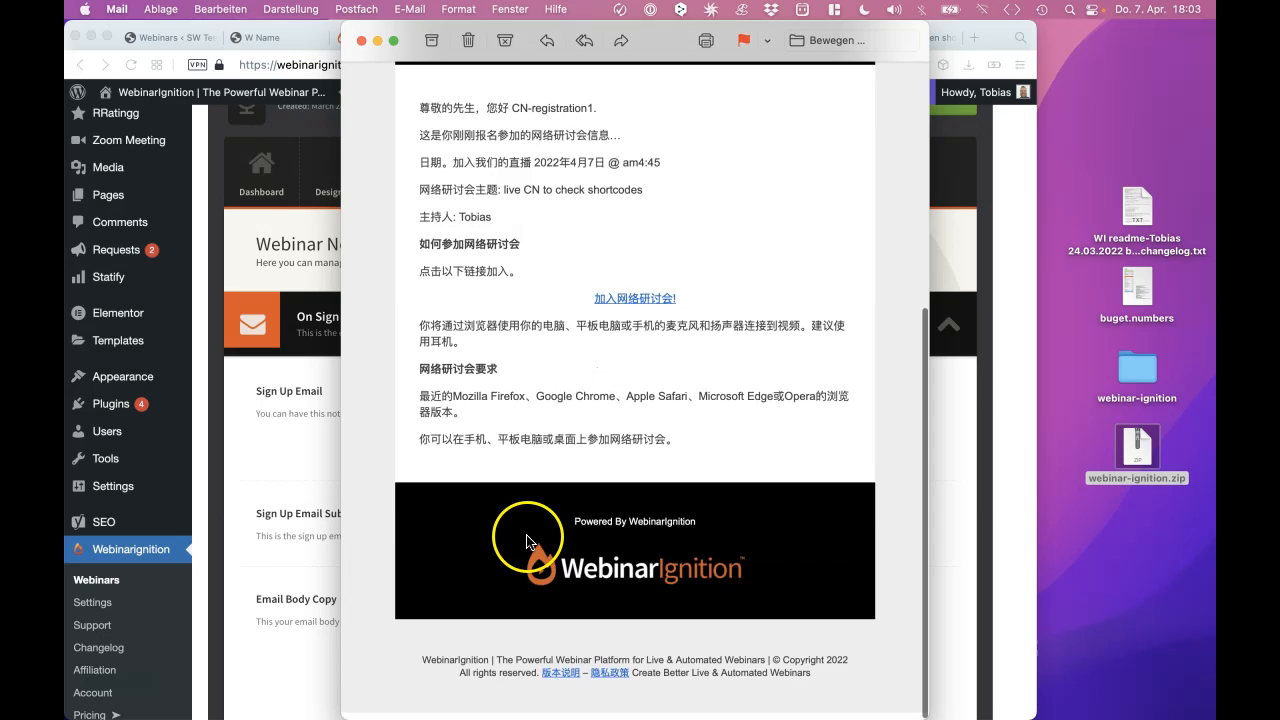
left_click_drag(497, 667, 764, 667)
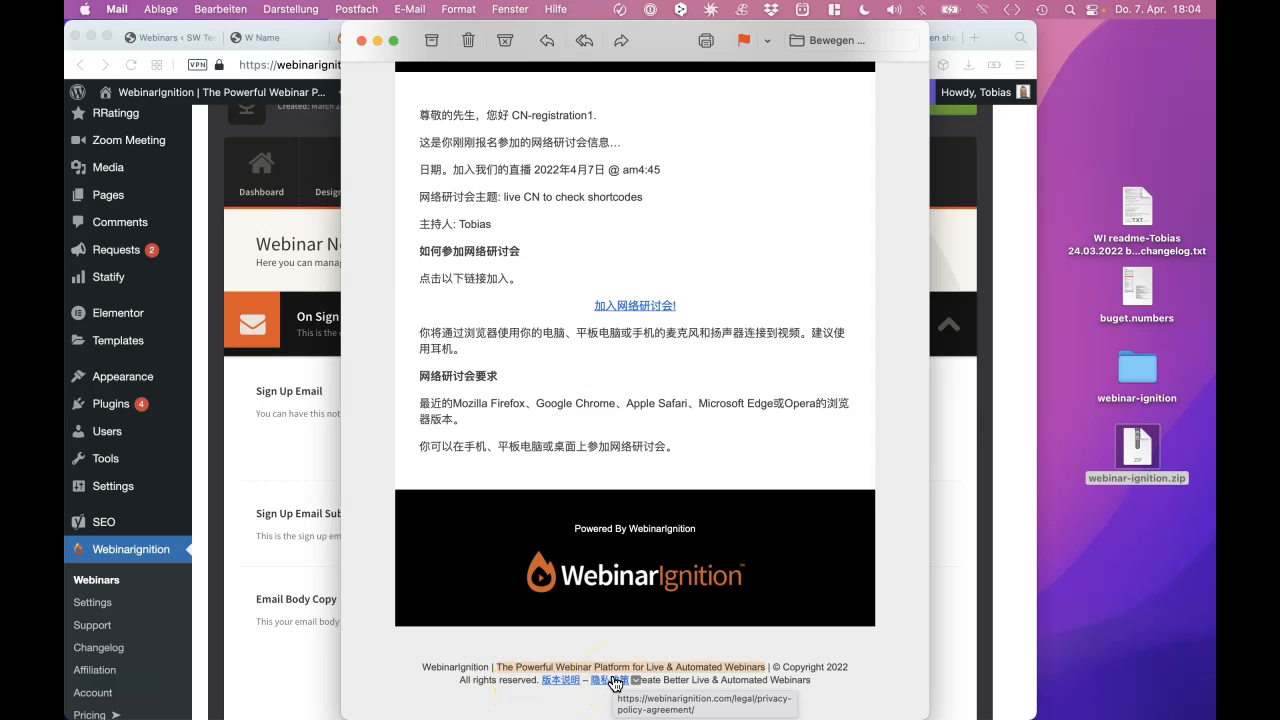
Switch back to Opera, widen its window again and show the "live CN to check shortcodes" registration page
left_click(1000, 455)
left_click(858, 463)
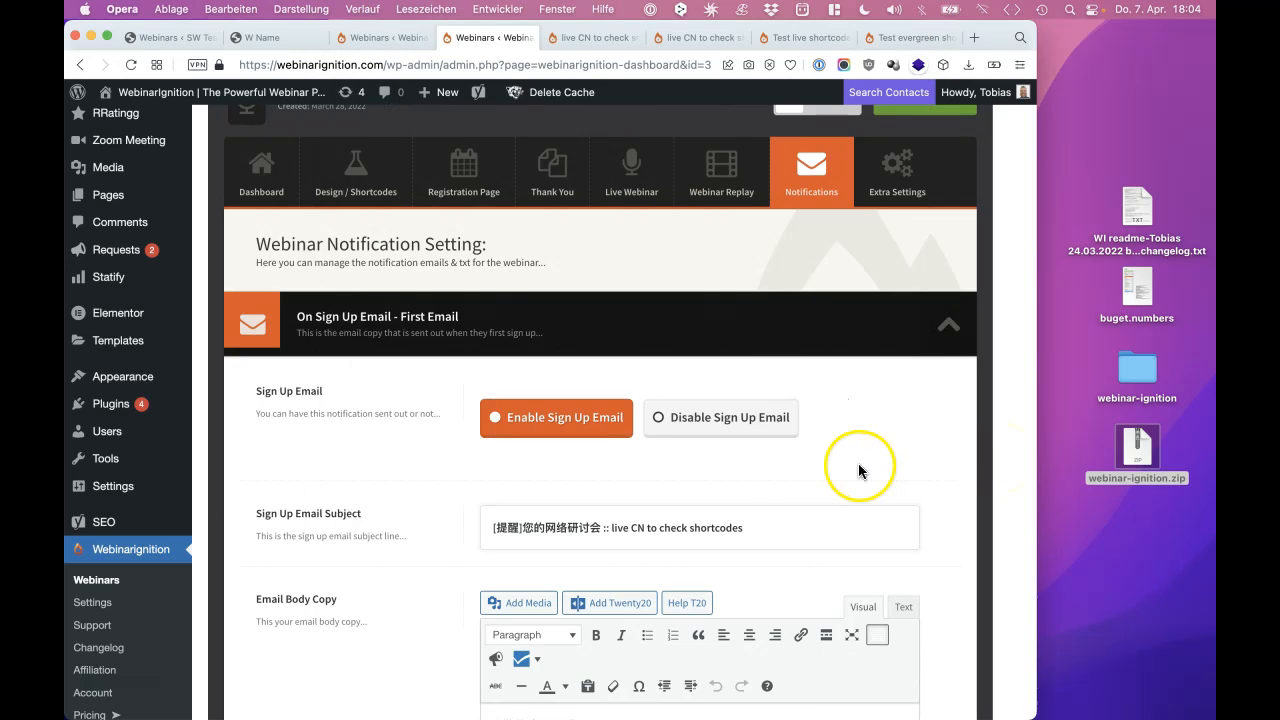
left_click(974, 37)
left_click(974, 37)
double_click(995, 35)
left_click(606, 37)
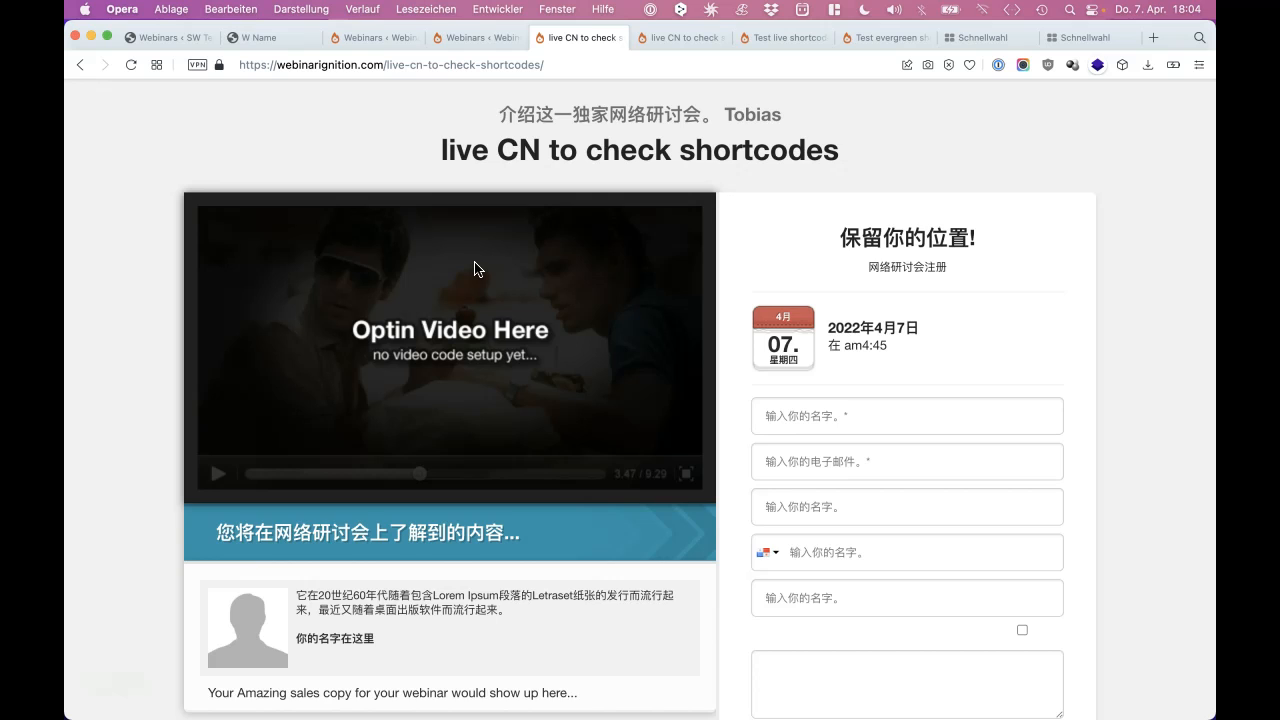
Choose 澳大利亚 in the registration form's country list and check the translated consent texts and page footer
scroll(474, 269, "down", 5)
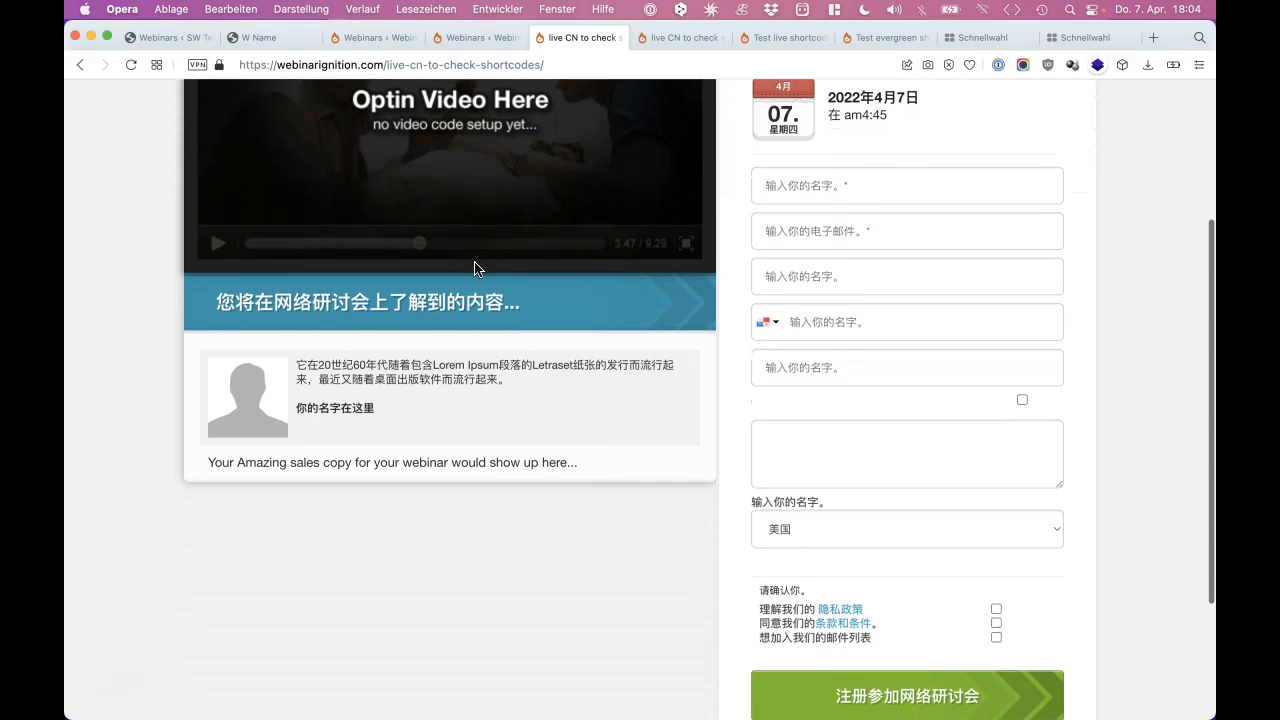
left_click(801, 536)
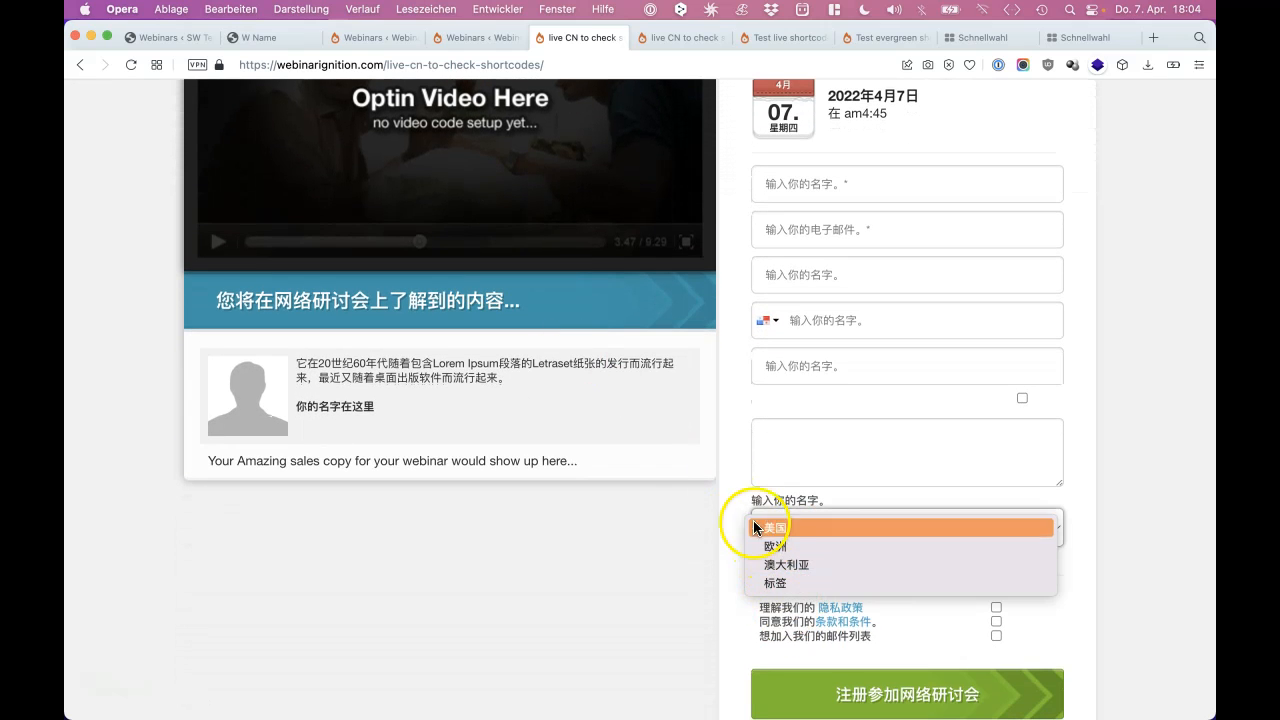
left_click(758, 563)
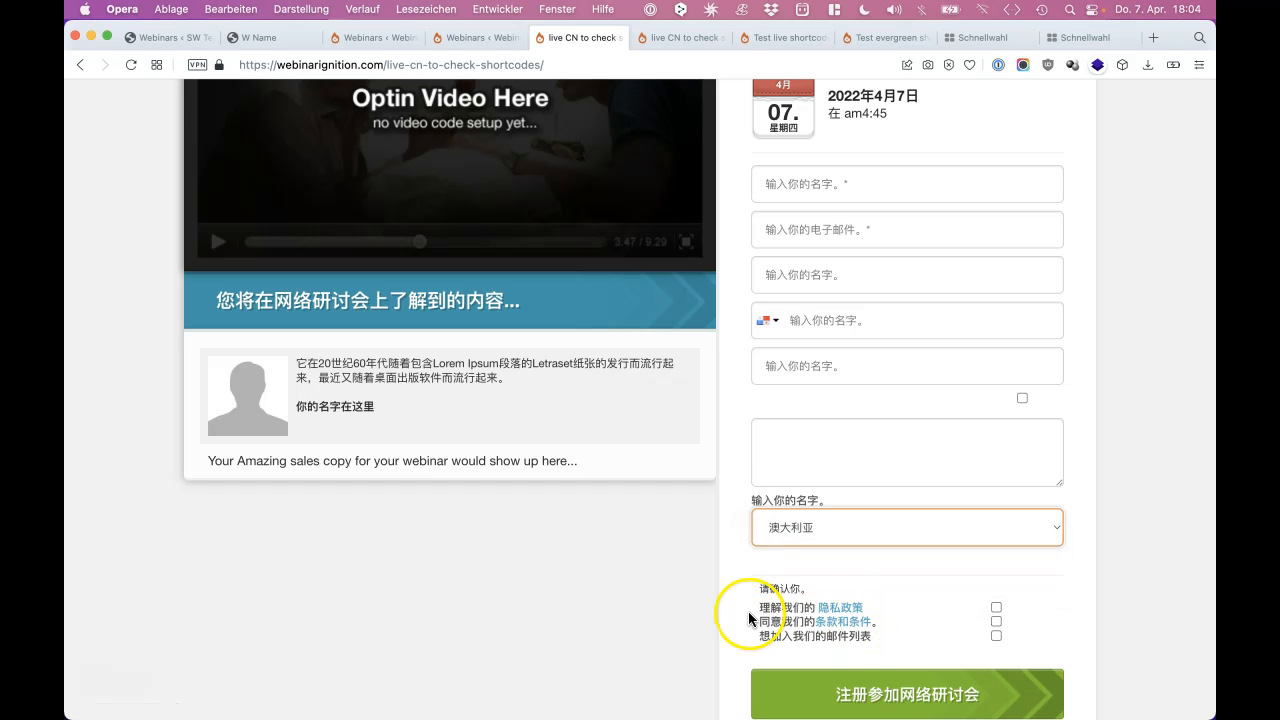
scroll(748, 611, "down", 10)
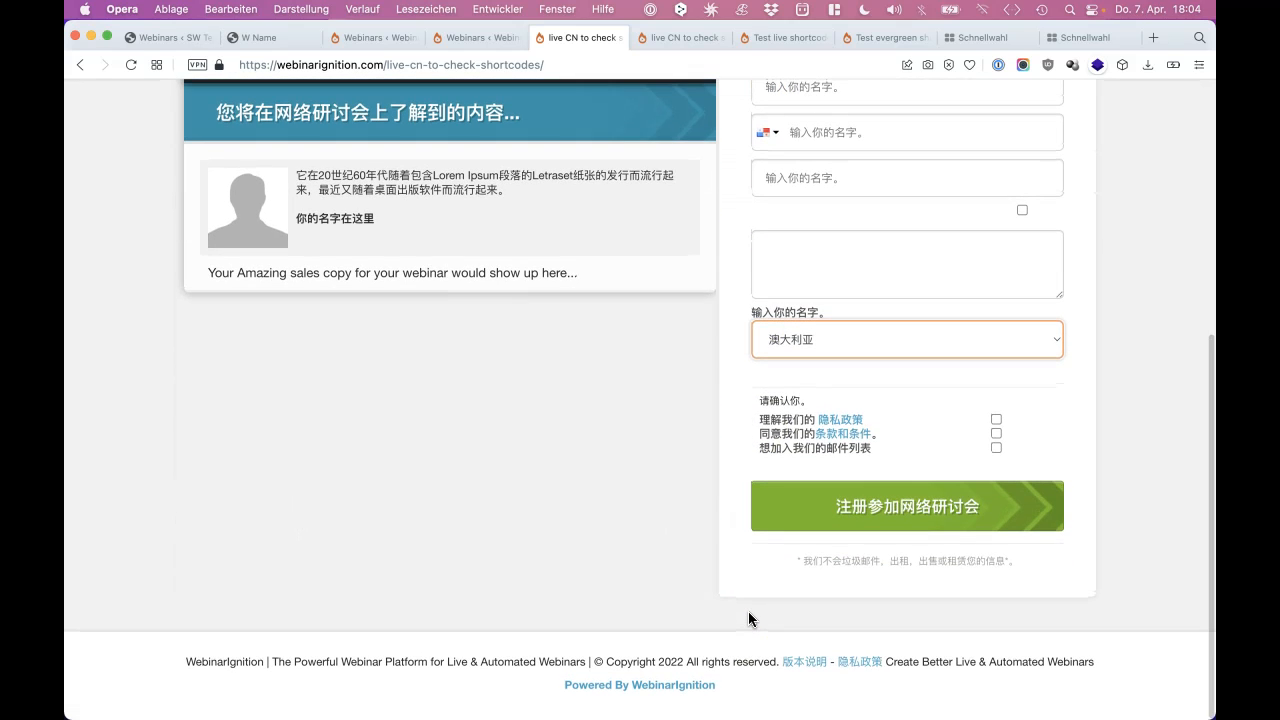
View the Chinese thank-you page, then inspect the form on the live shortcode test page through to its registration button
left_click(689, 37)
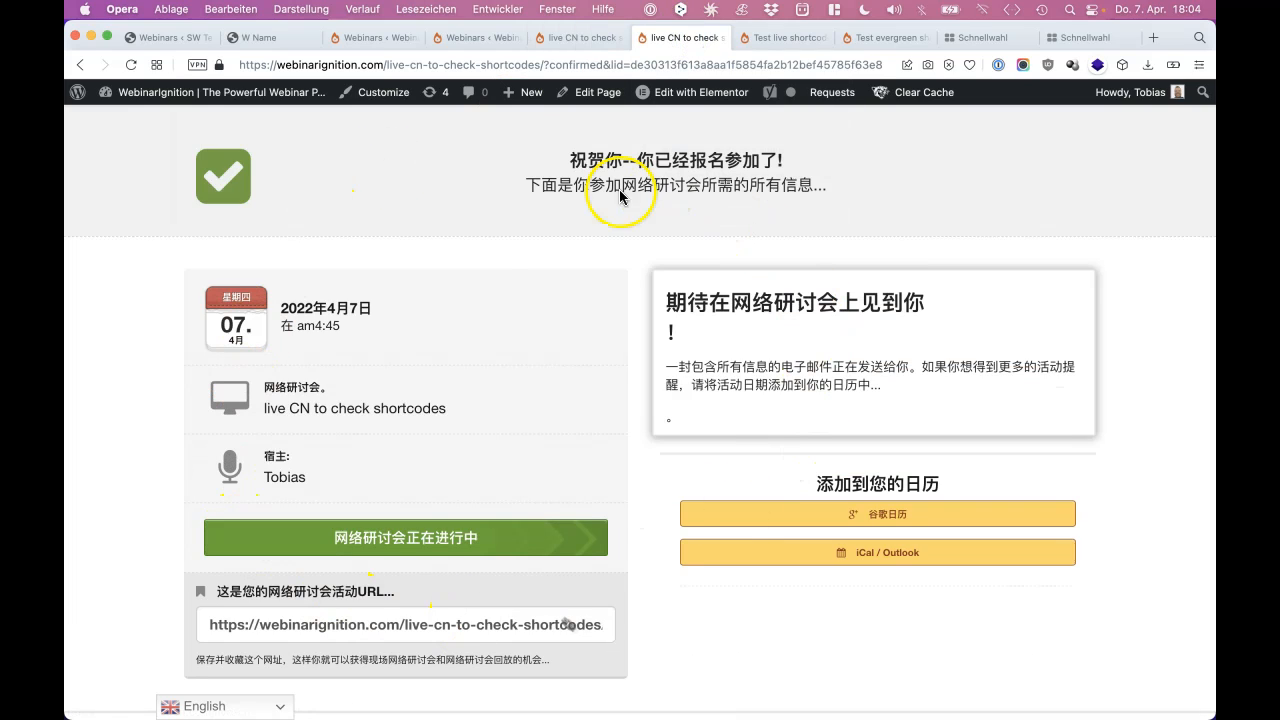
left_click(799, 40)
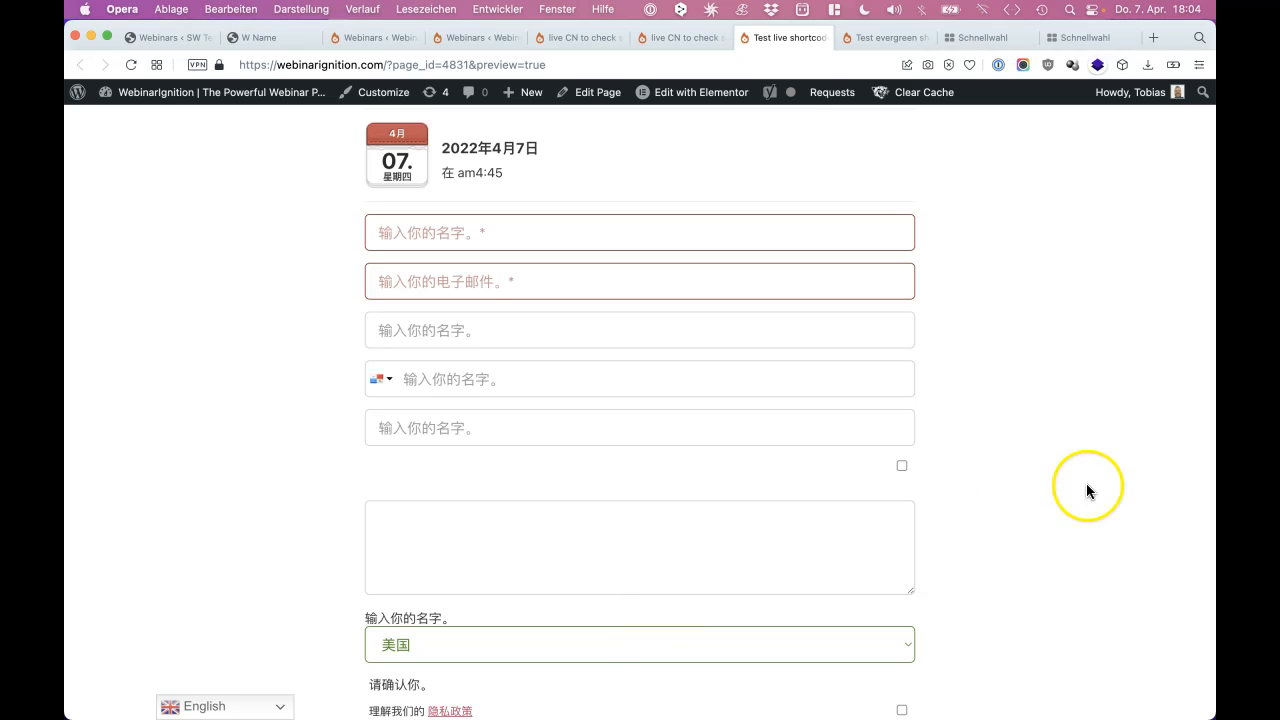
scroll(1012, 577, "down", 1)
scroll(1012, 577, "down", 4)
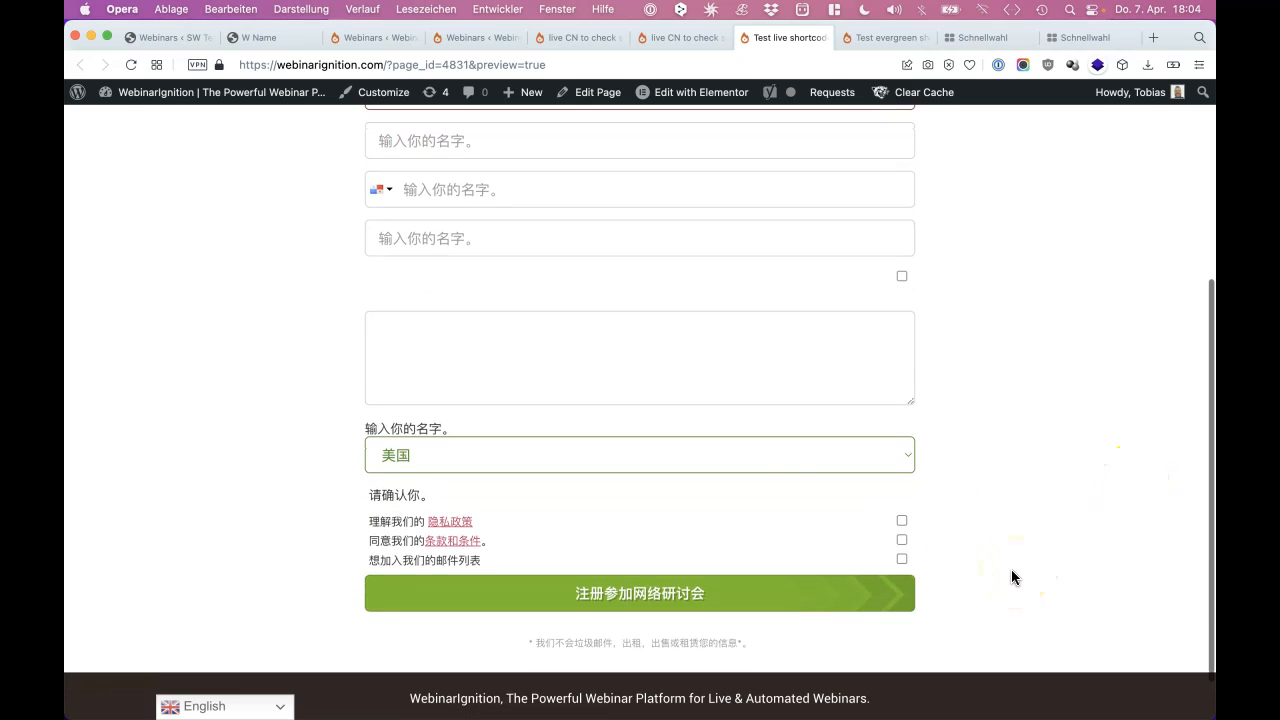
left_click(764, 604)
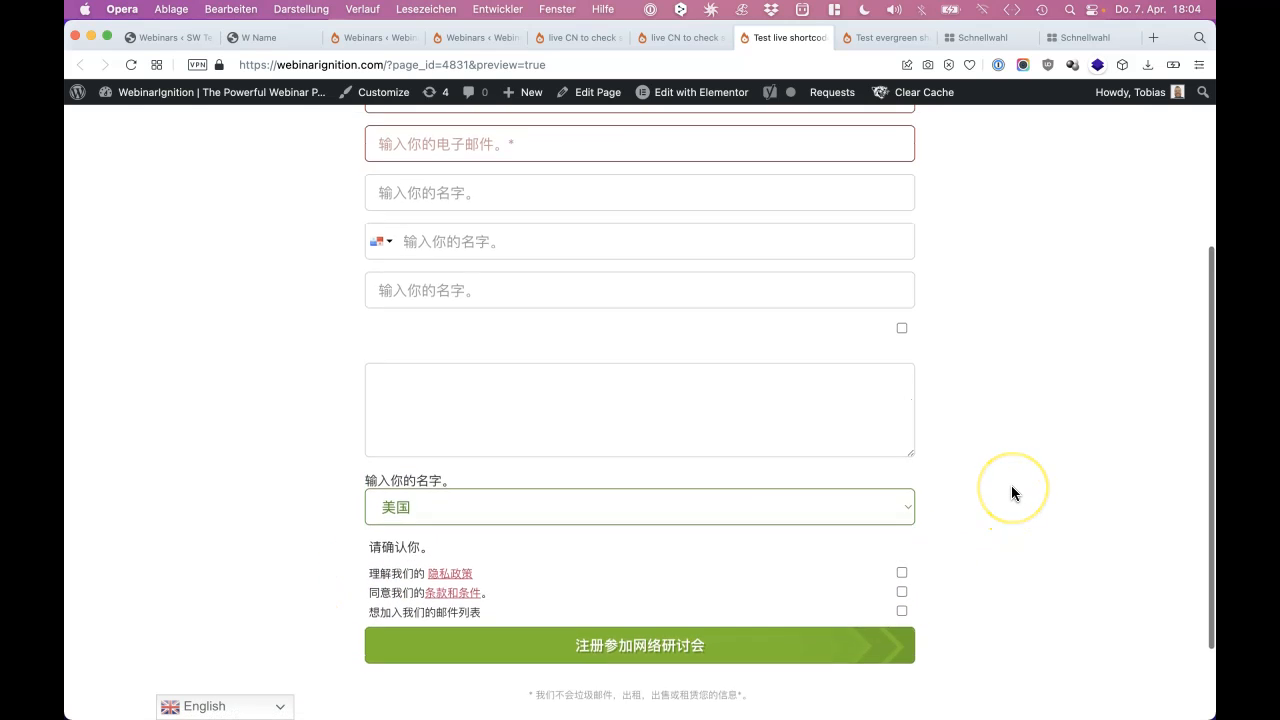
Compare the date and time display on the thank-you page, the live registration page and the live shortcode test page
left_click(688, 38)
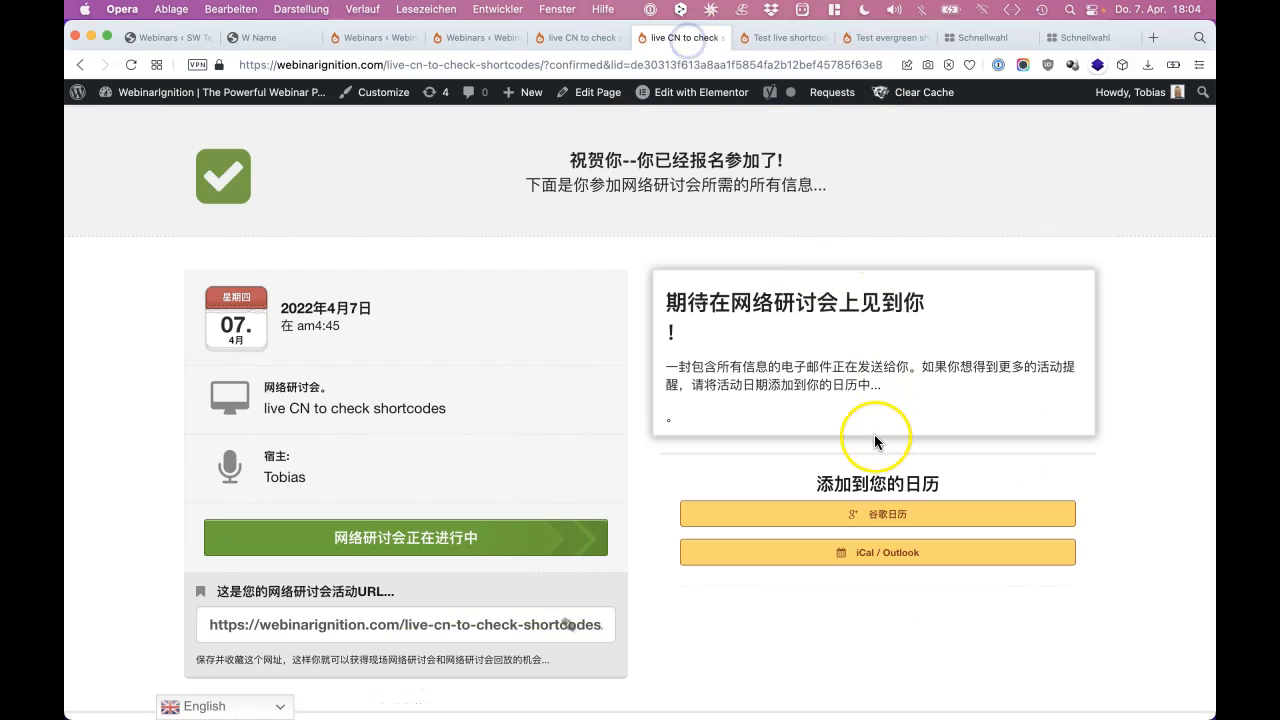
left_click(592, 38)
scroll(876, 210, "up", 3)
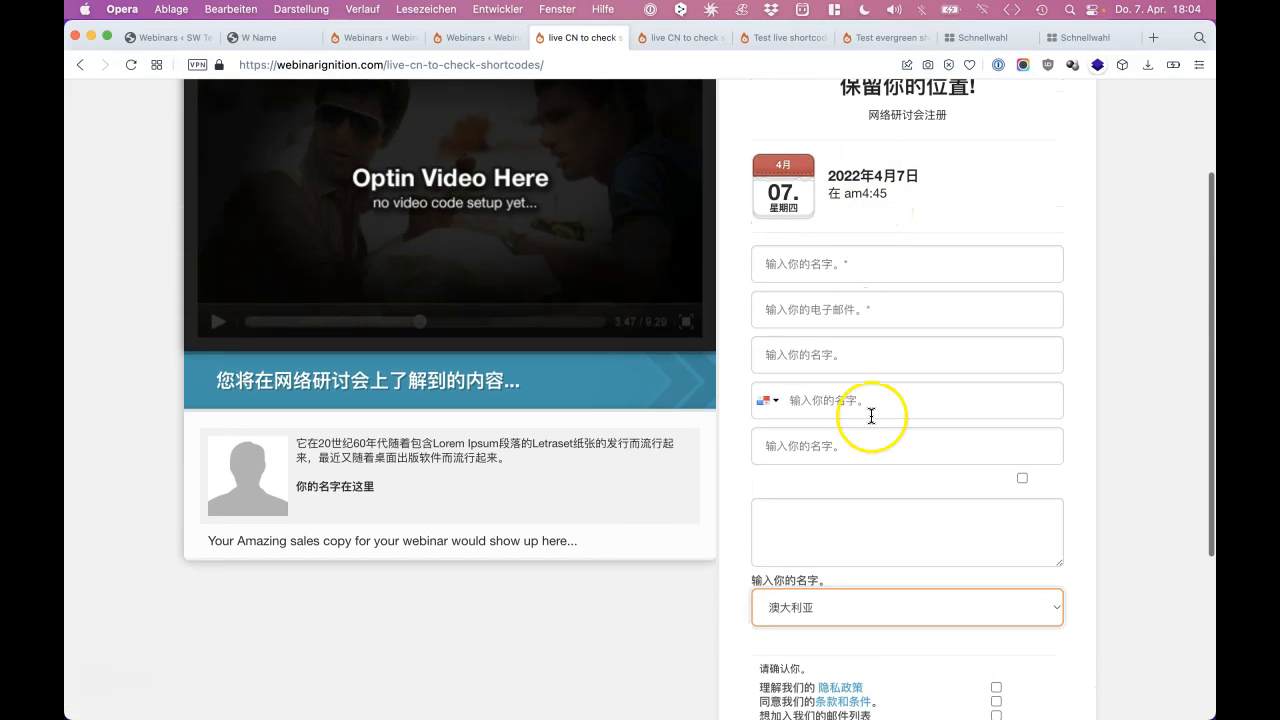
left_click(806, 38)
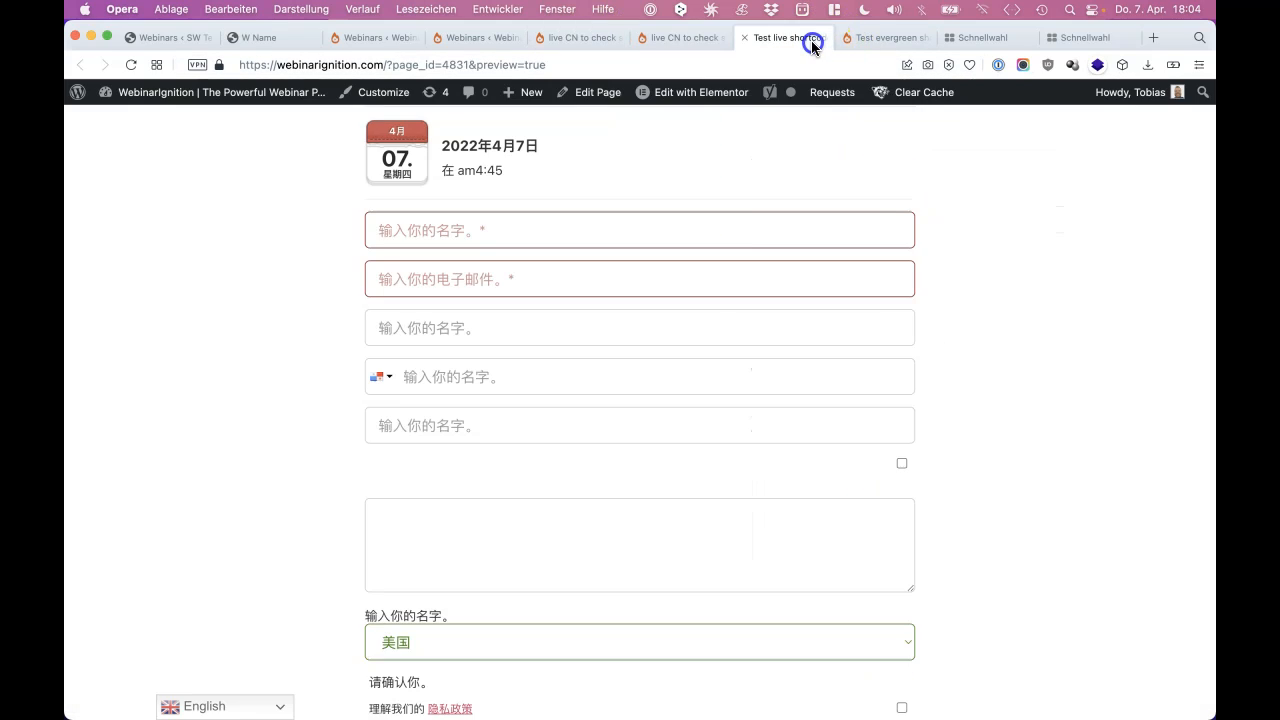
On the evergreen shortcode test page, select the date 2022年4月8日 and the time pm6:00
left_click(906, 47)
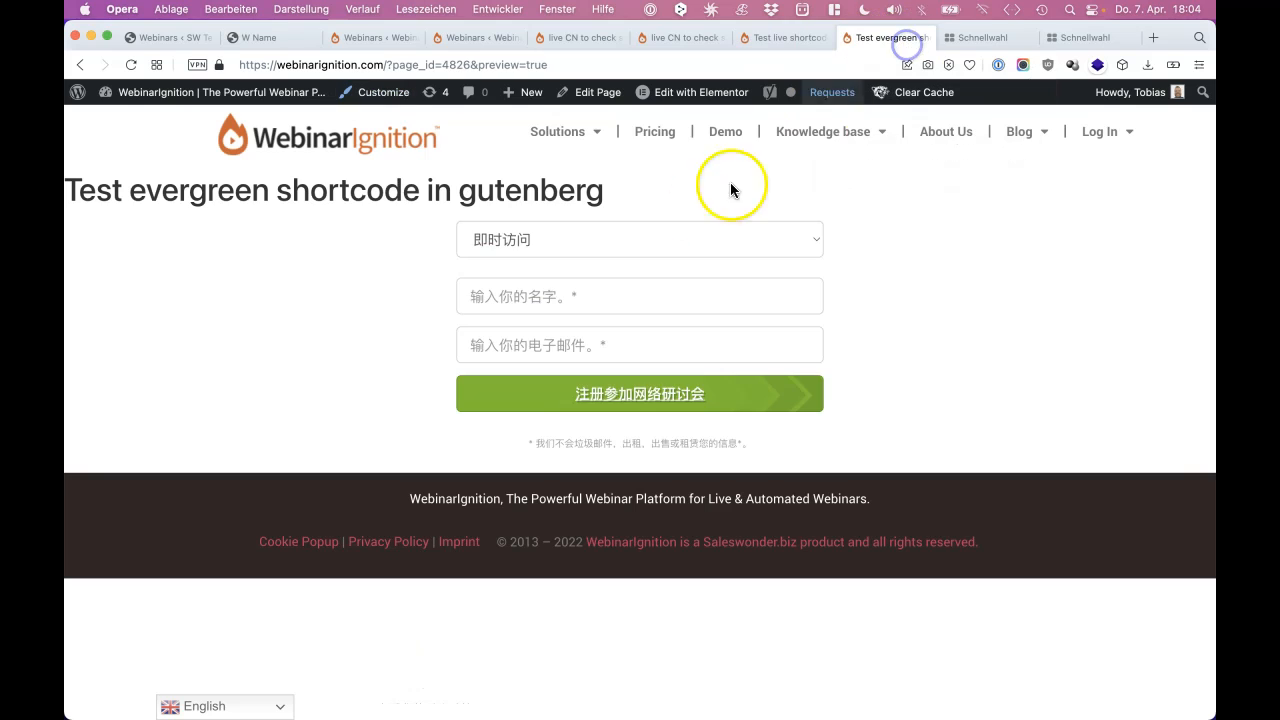
left_click(481, 243)
left_click(497, 263)
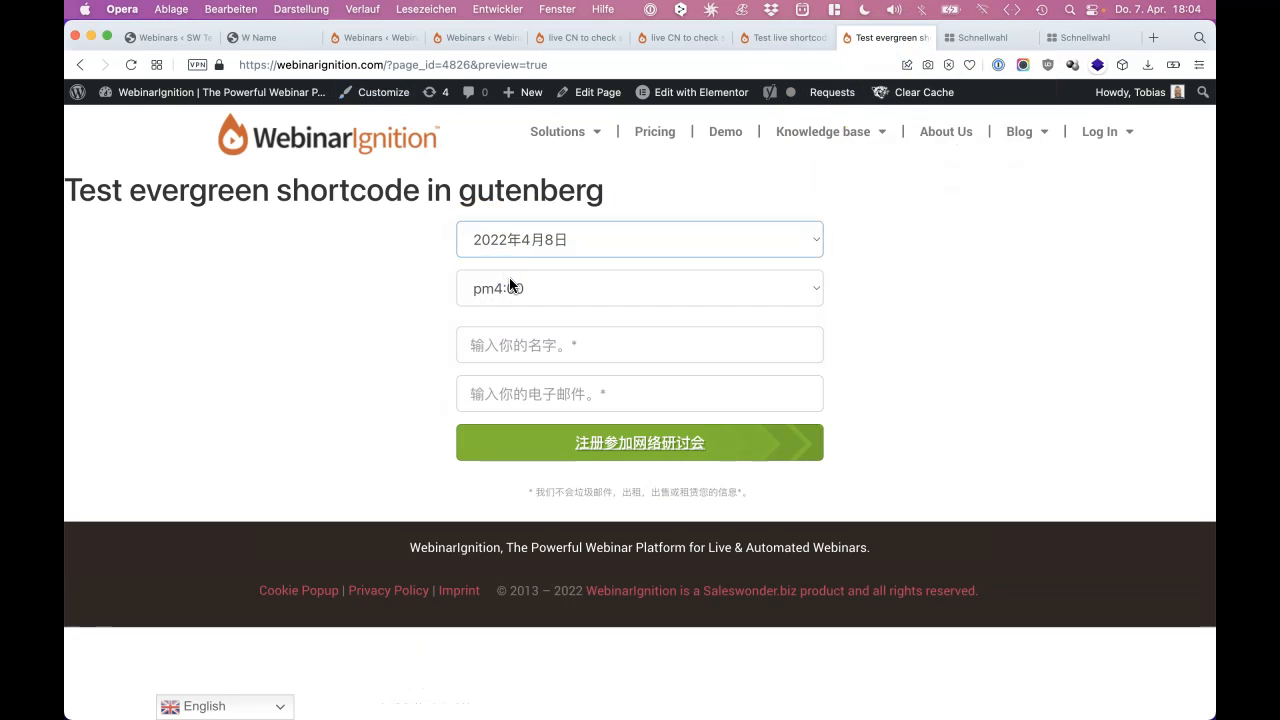
left_click(503, 285)
left_click(510, 311)
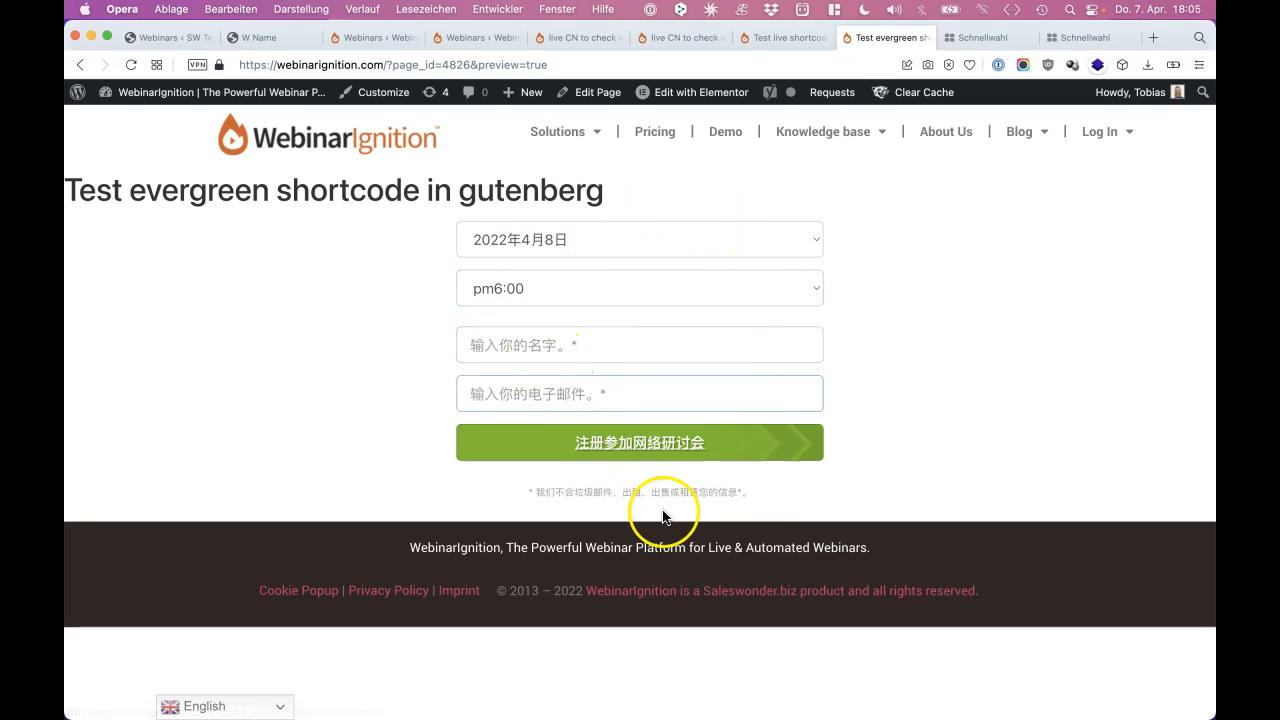
Reveal the Changelog entry under Knowledge base in the WebinarIgnition site navigation
left_click(775, 505)
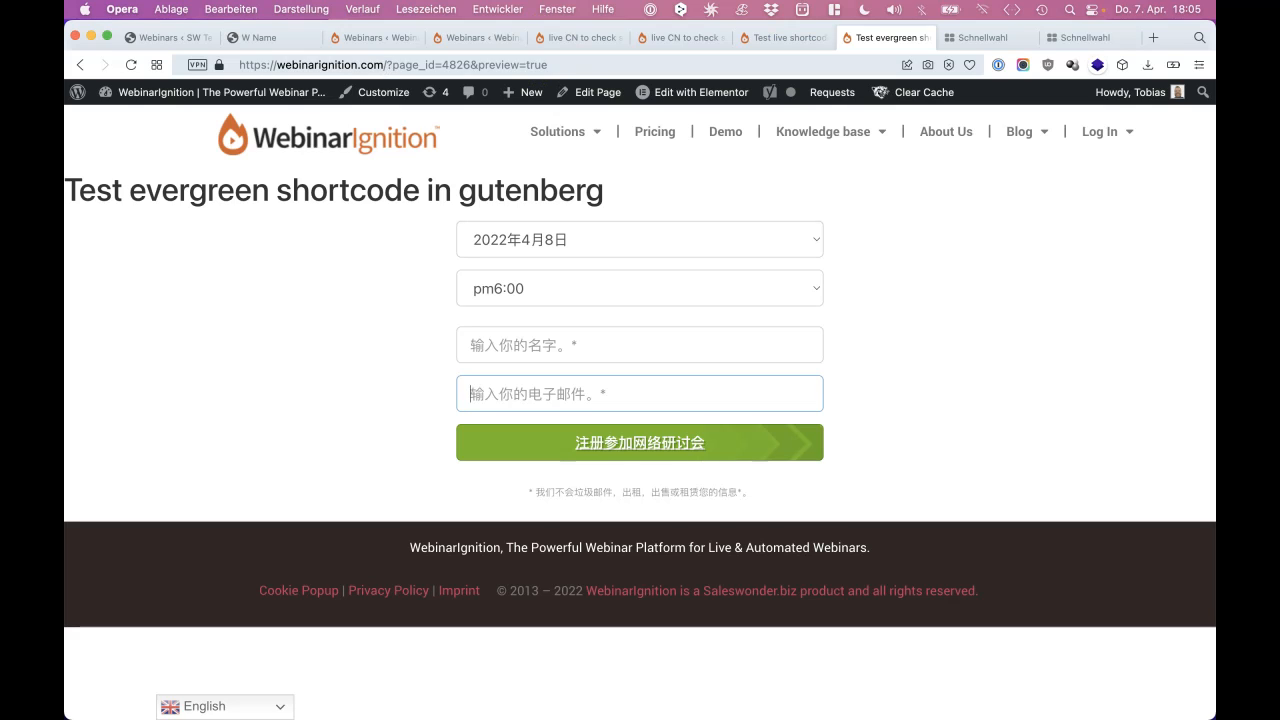
mouse_move(860, 137)
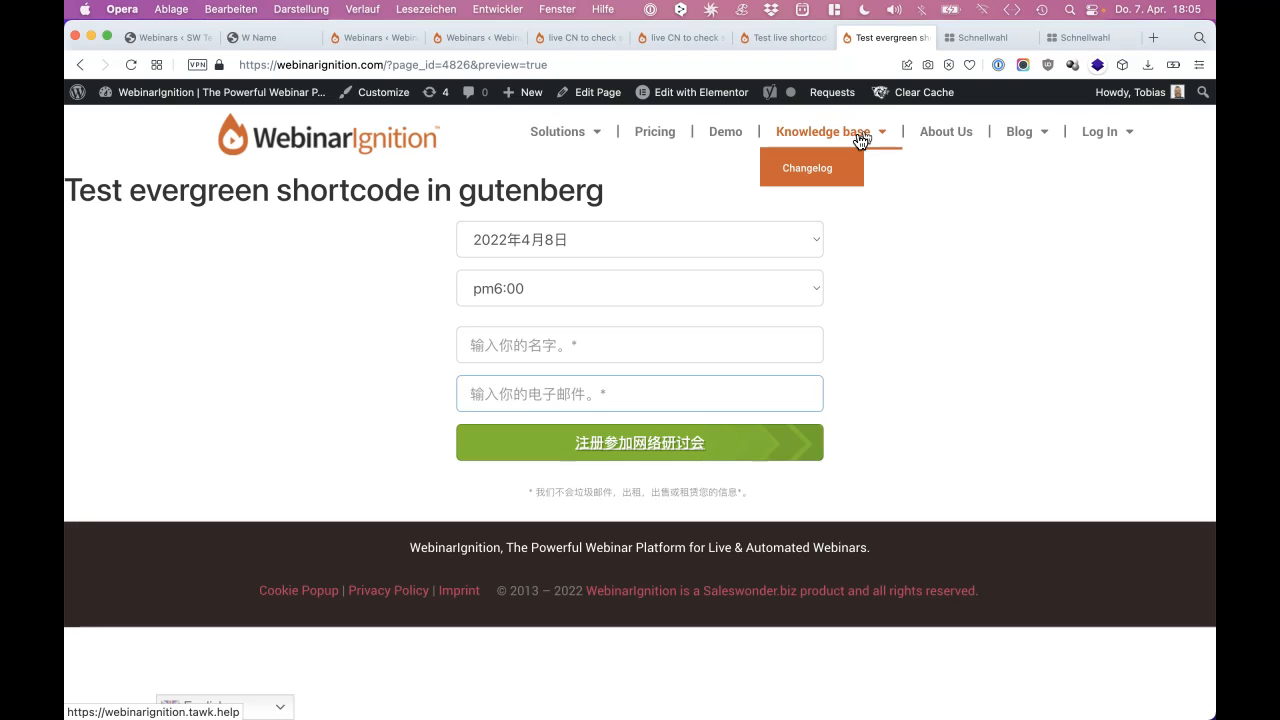
left_click(894, 260)
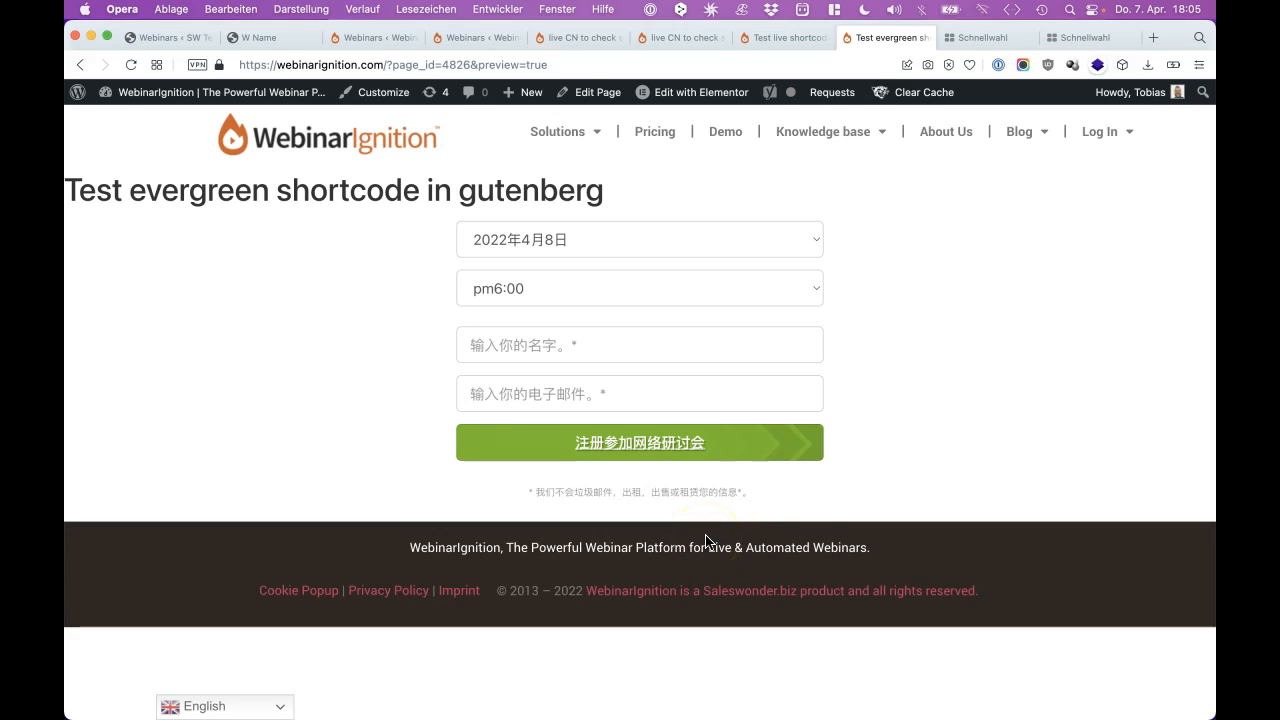
Return to the settings of the webinar W Name and highlight the "Ultimate (30 days trial)" plan label in the header
left_click(197, 46)
left_click_drag(449, 159, 722, 161)
left_click(716, 163)
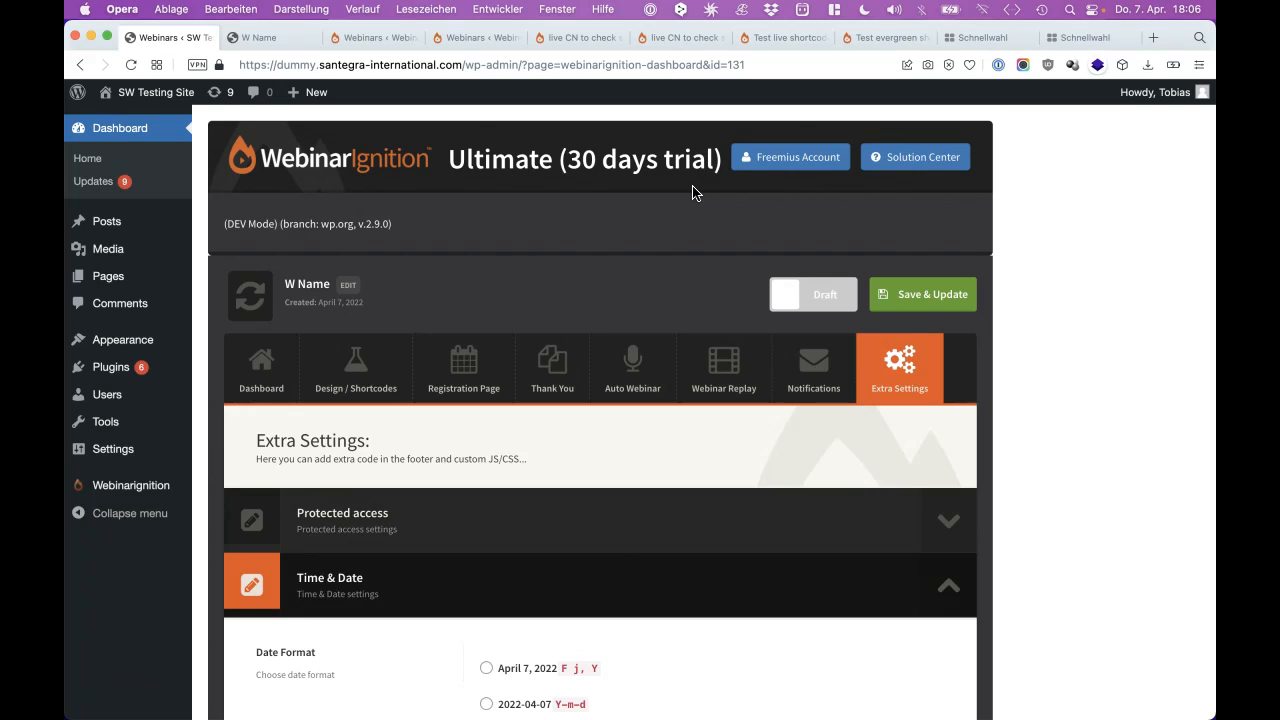
left_click(680, 192)
left_click(560, 250)
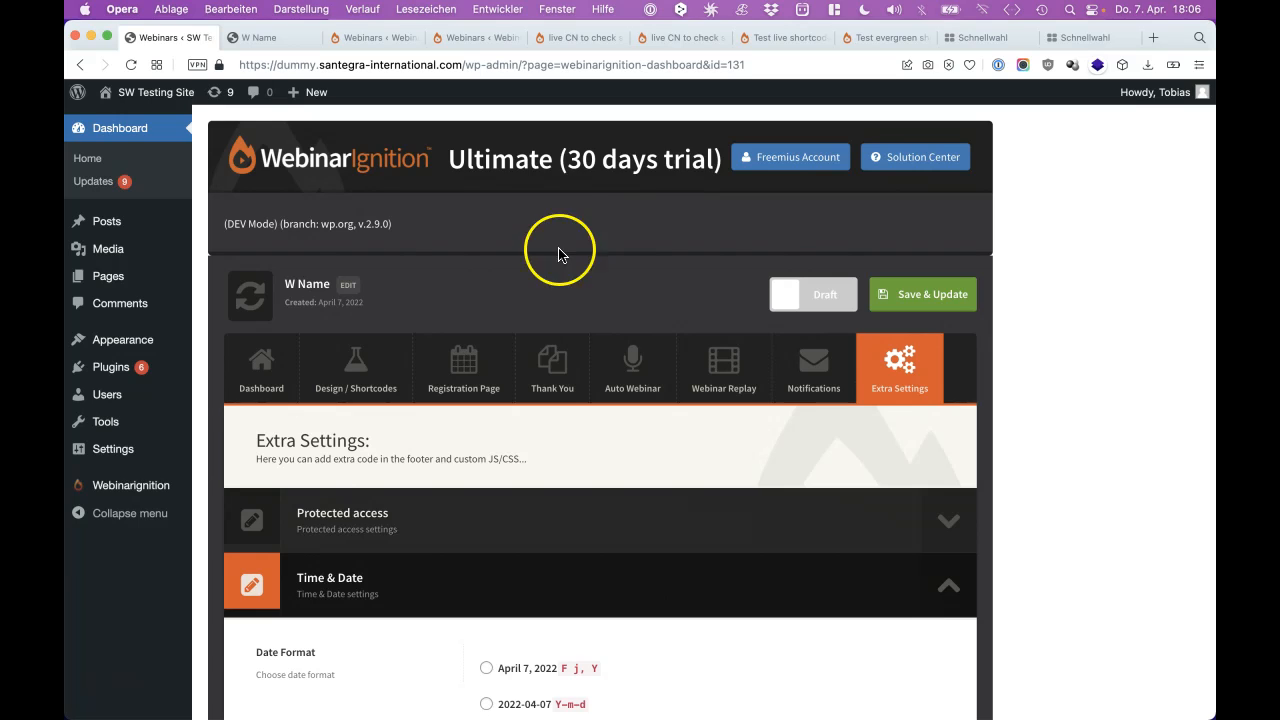